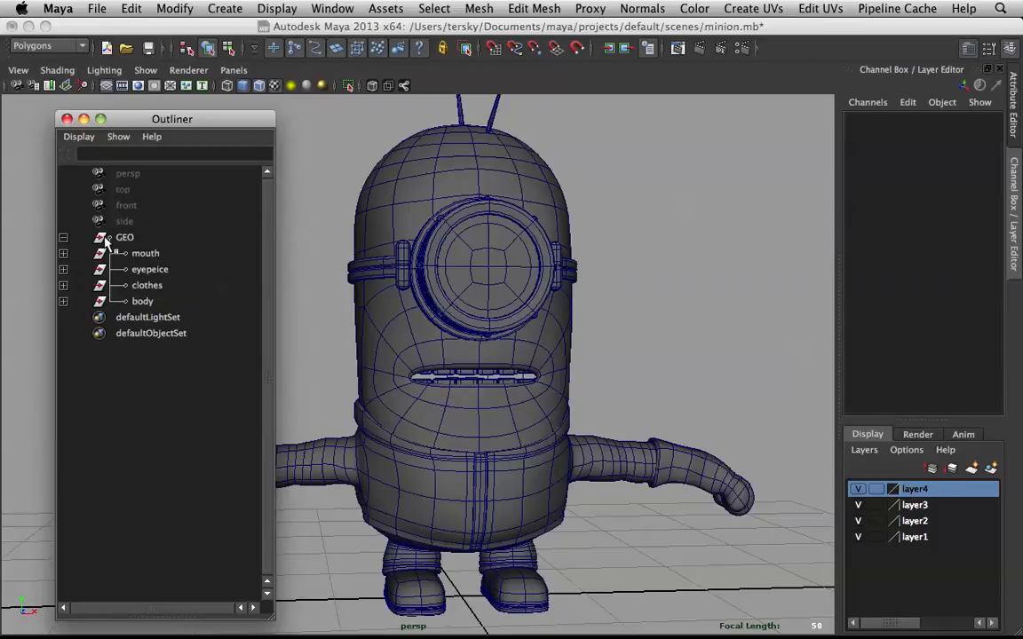
Examine the minion's hoodie and body meshes and the contents of the mouth and eyepeice groups under GEO.
{"action": "scroll", "coordinate": [507, 465], "scroll_direction": "down", "scroll_amount": 5}
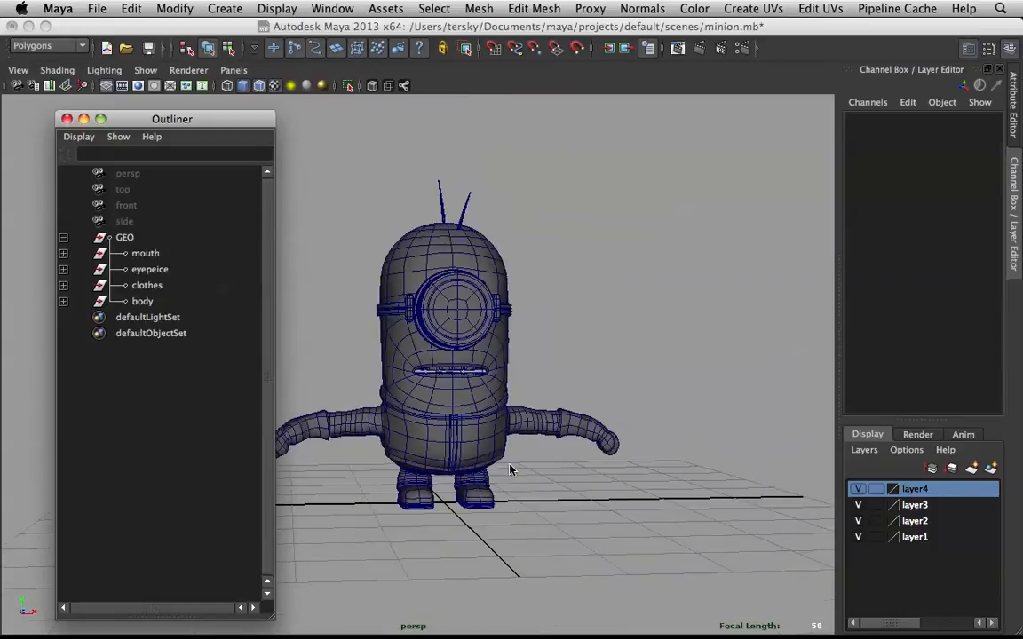
{"action": "left_click", "coordinate": [468, 414]}
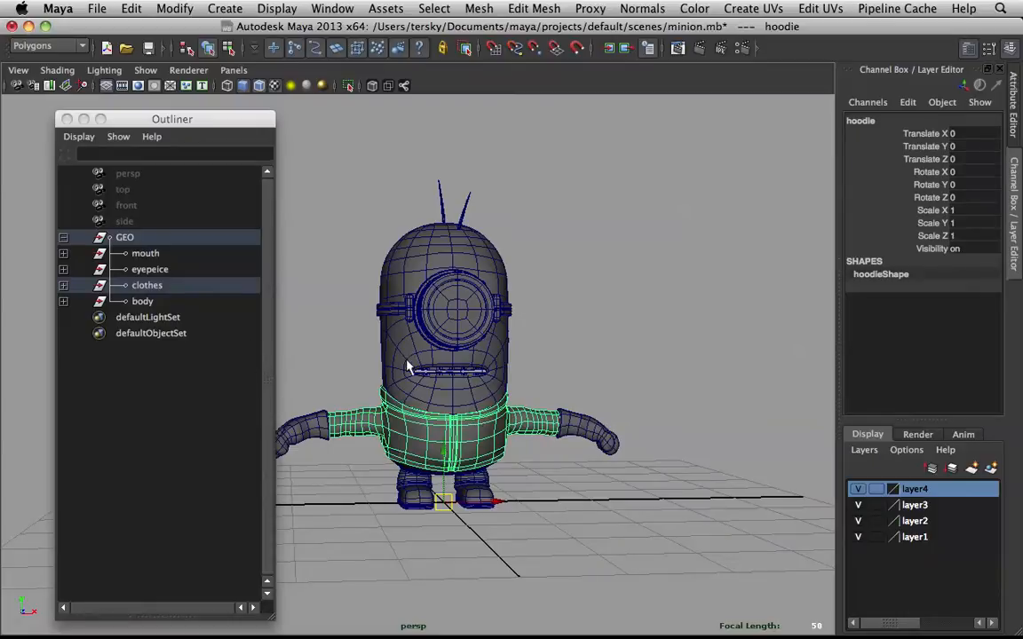
{"action": "left_click", "coordinate": [382, 348]}
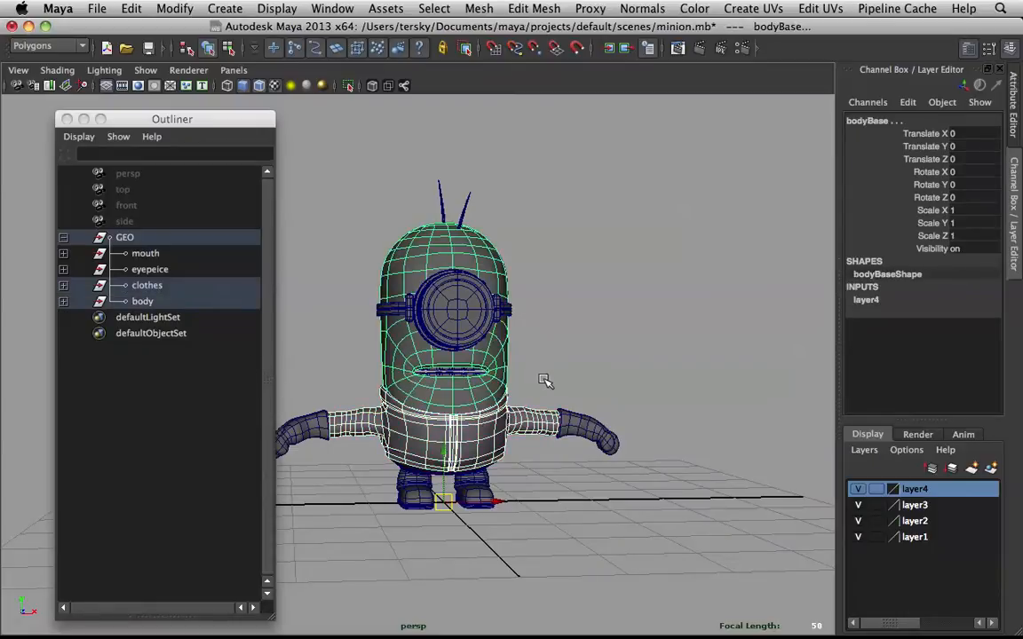
{"action": "left_click", "coordinate": [681, 273]}
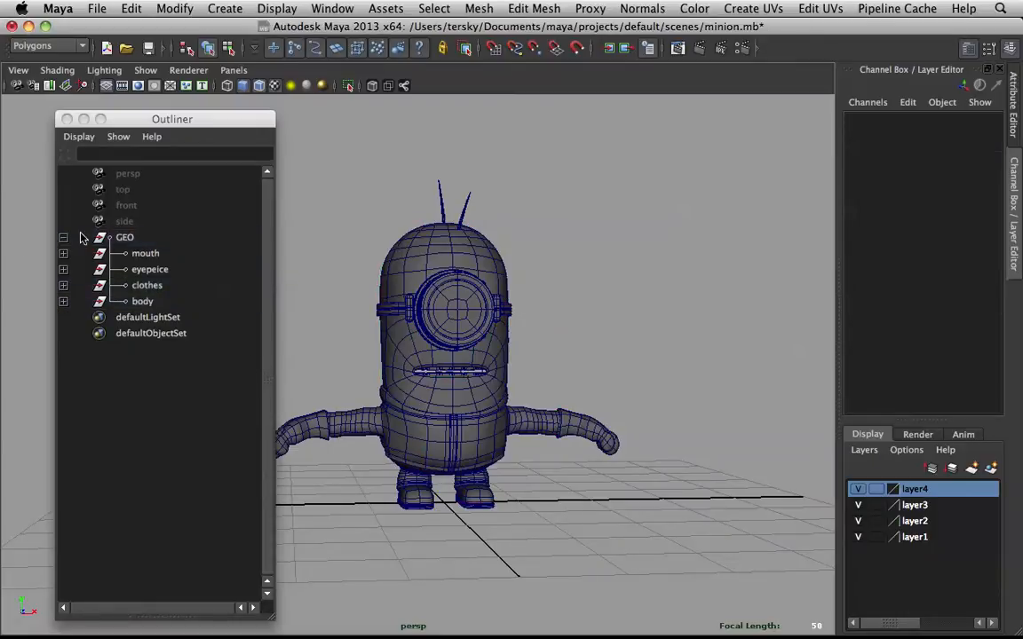
{"action": "left_click", "coordinate": [139, 238]}
{"action": "left_click", "coordinate": [150, 255]}
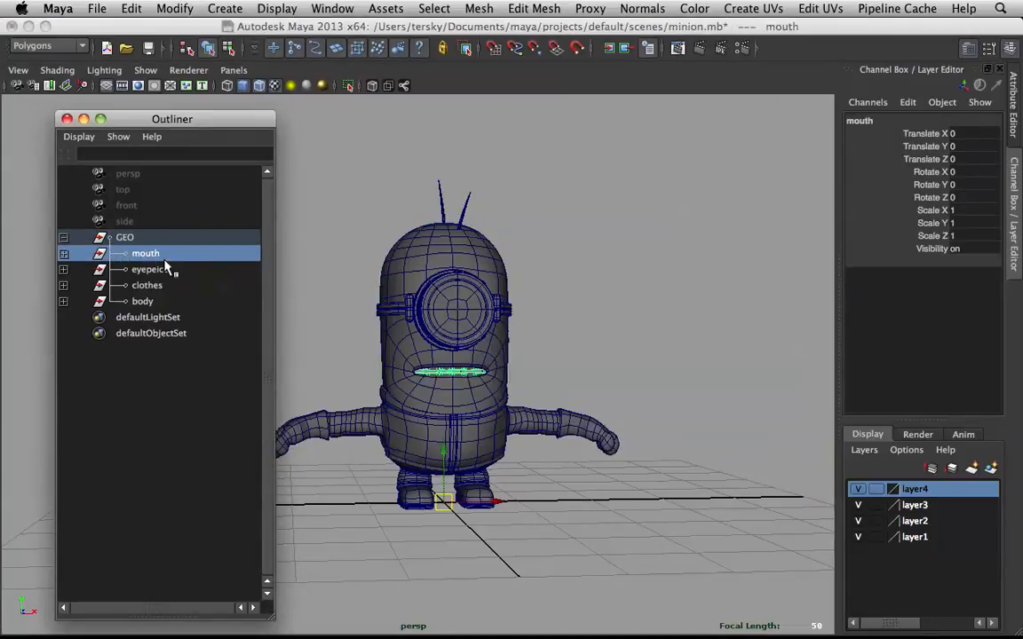
{"action": "scroll", "coordinate": [312, 306], "scroll_direction": "up", "scroll_amount": 3}
{"action": "left_click", "coordinate": [63, 254]}
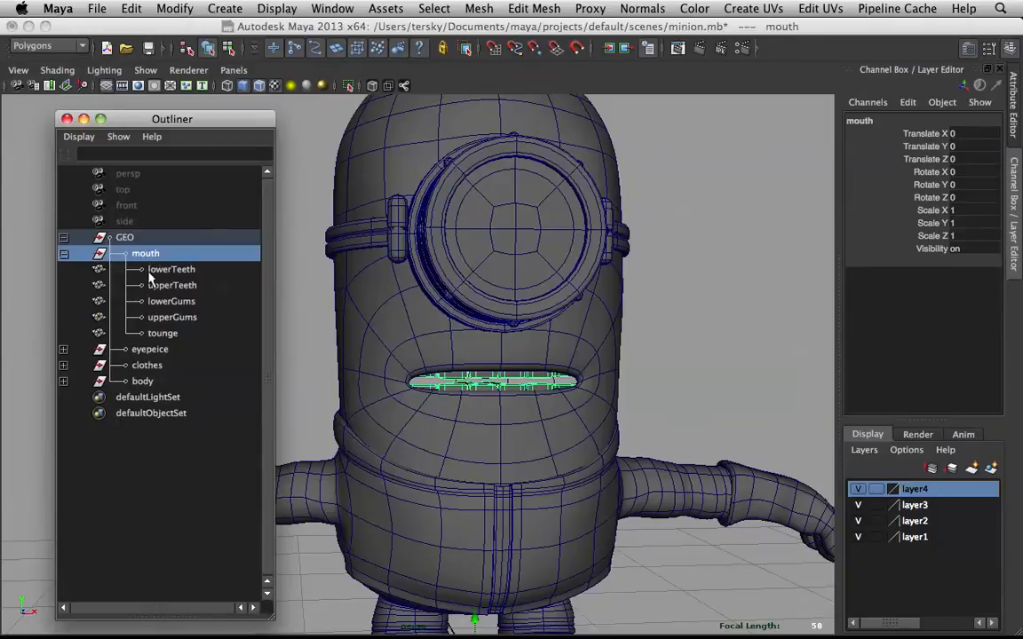
{"action": "left_click", "coordinate": [142, 352]}
{"action": "left_click", "coordinate": [63, 349]}
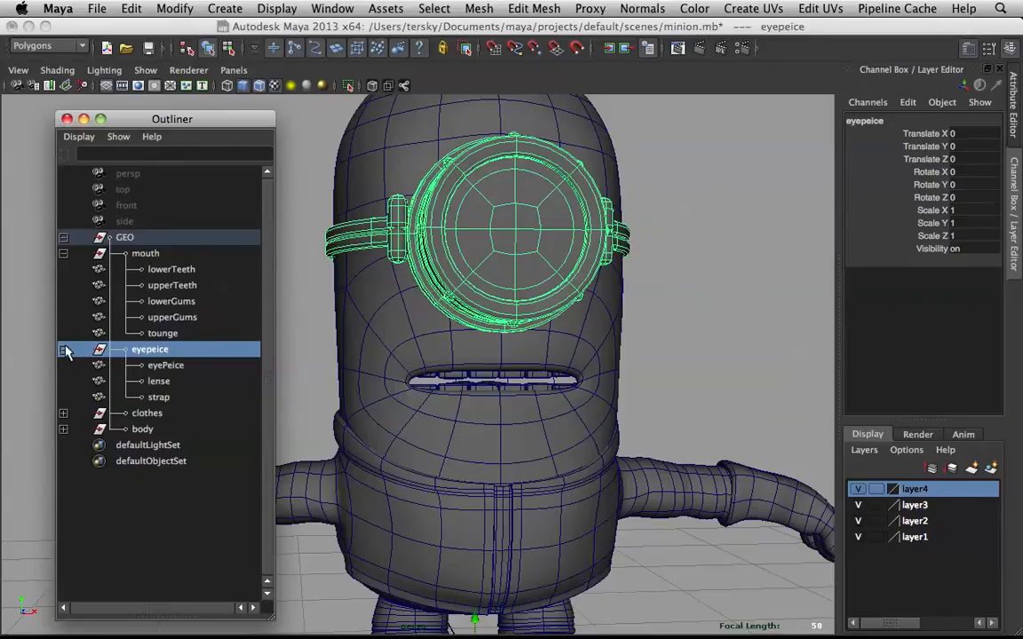
{"action": "left_click", "coordinate": [63, 349]}
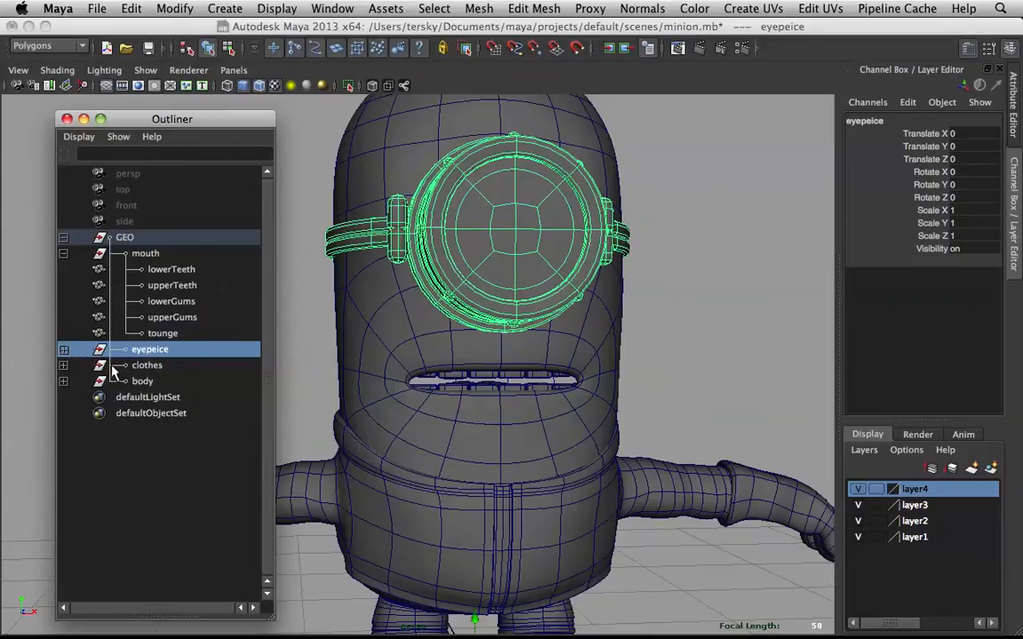
Group the eyeball and pupil inside the body group and name the new group eye.
{"action": "left_click", "coordinate": [63, 381]}
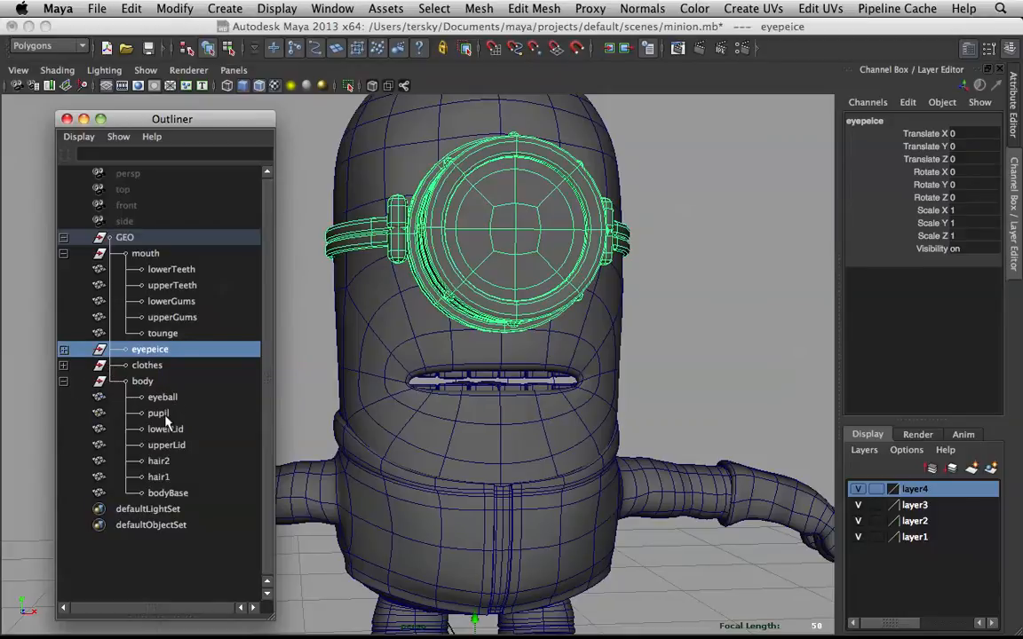
{"action": "left_click", "coordinate": [165, 400]}
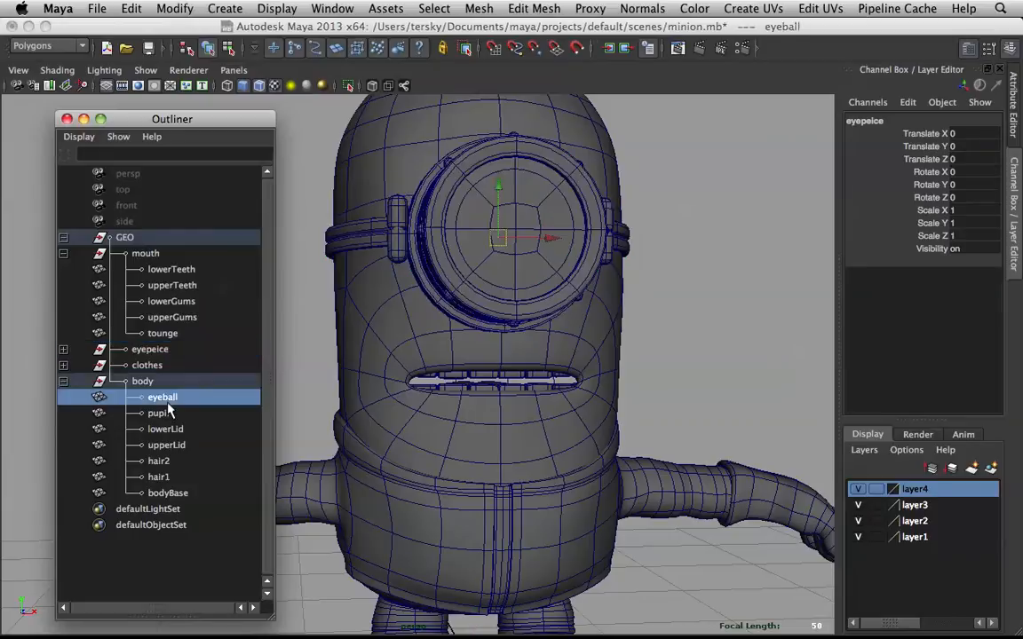
{"action": "left_click", "coordinate": [167, 410], "text": "shift"}
{"action": "left_click", "coordinate": [170, 432], "text": "shift"}
{"action": "left_click", "coordinate": [176, 445], "text": "shift"}
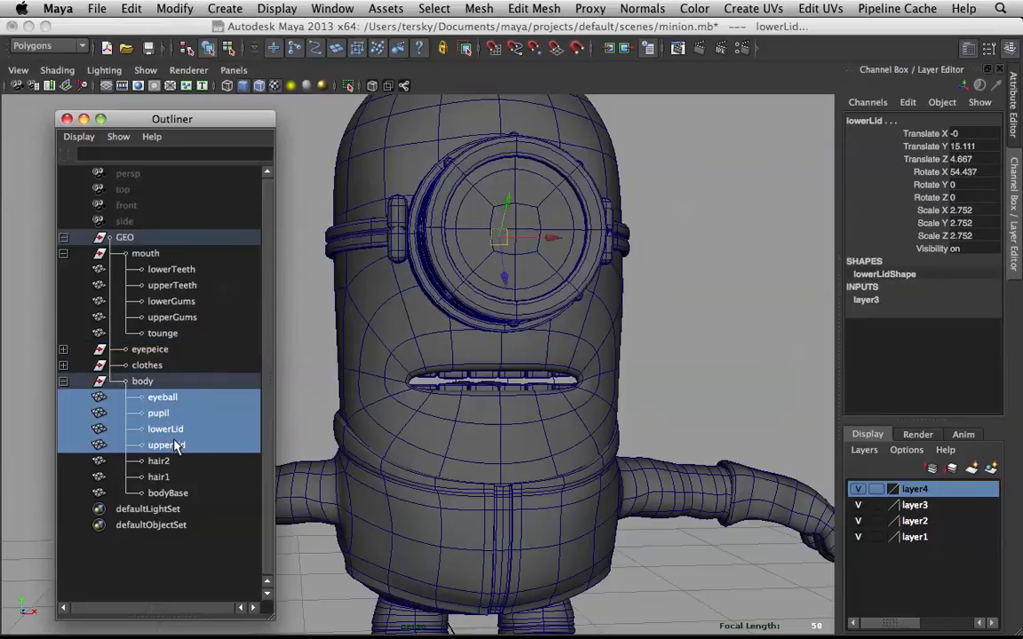
{"action": "left_click", "coordinate": [176, 413], "text": "shift"}
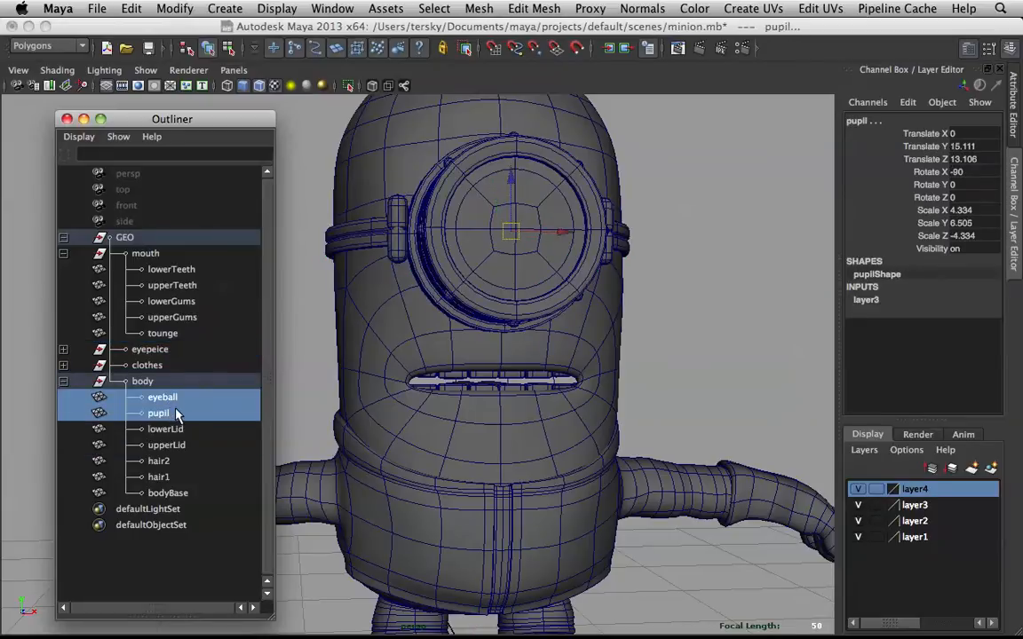
{"action": "key", "text": "ctrl+g"}
{"action": "double_click", "coordinate": [160, 477]}
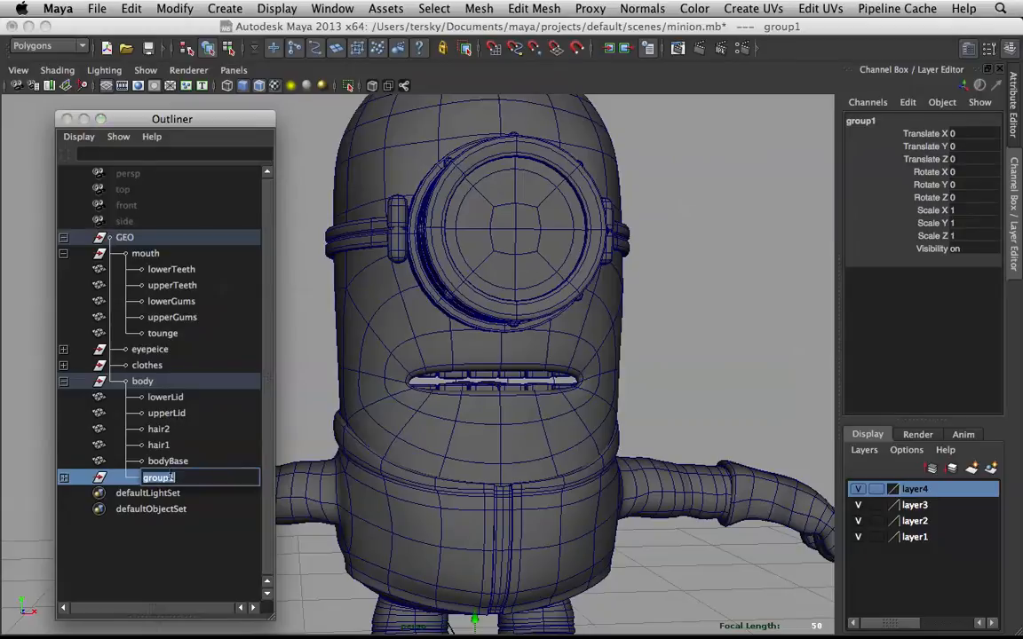
{"action": "type", "text": "eye"}
{"action": "key", "text": "Return"}
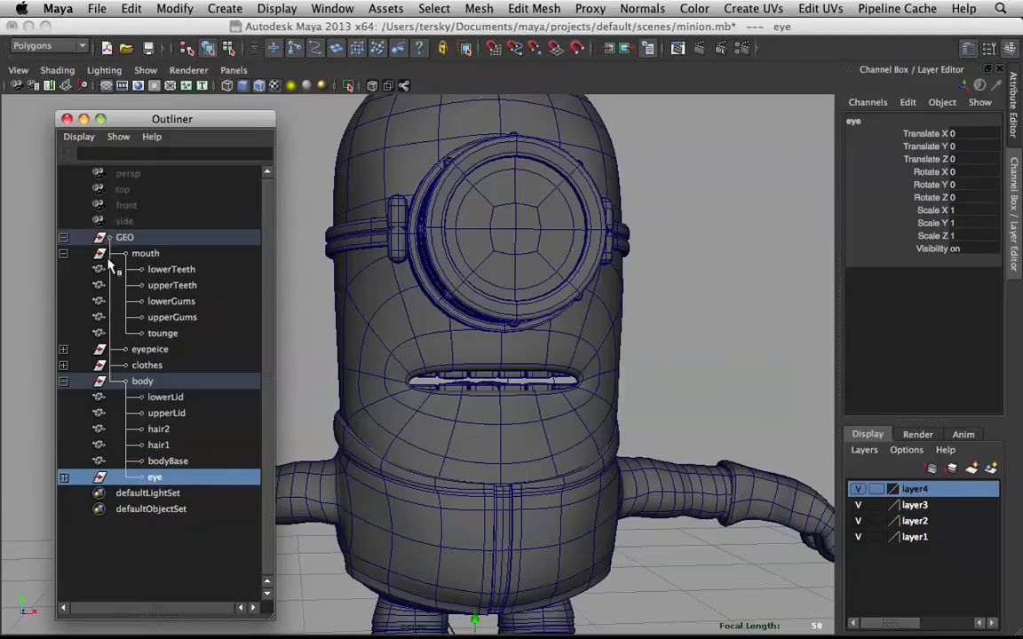
{"action": "left_click", "coordinate": [191, 526]}
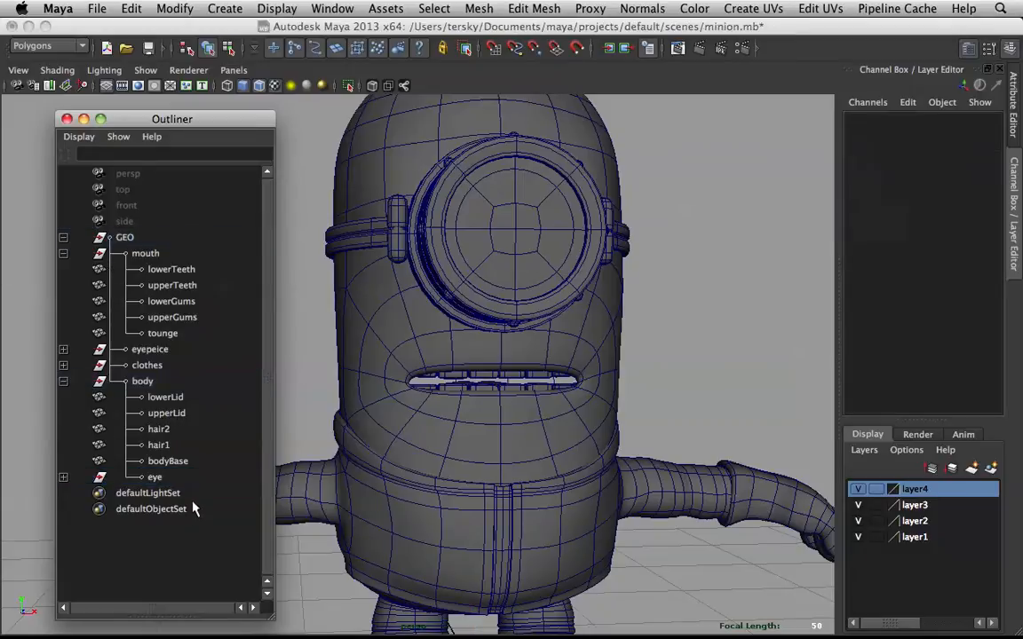
Check the lowerLid object, collapse the body group and the whole GEO hierarchy, and clear the selection.
{"action": "left_click", "coordinate": [177, 414]}
{"action": "left_click", "coordinate": [174, 397]}
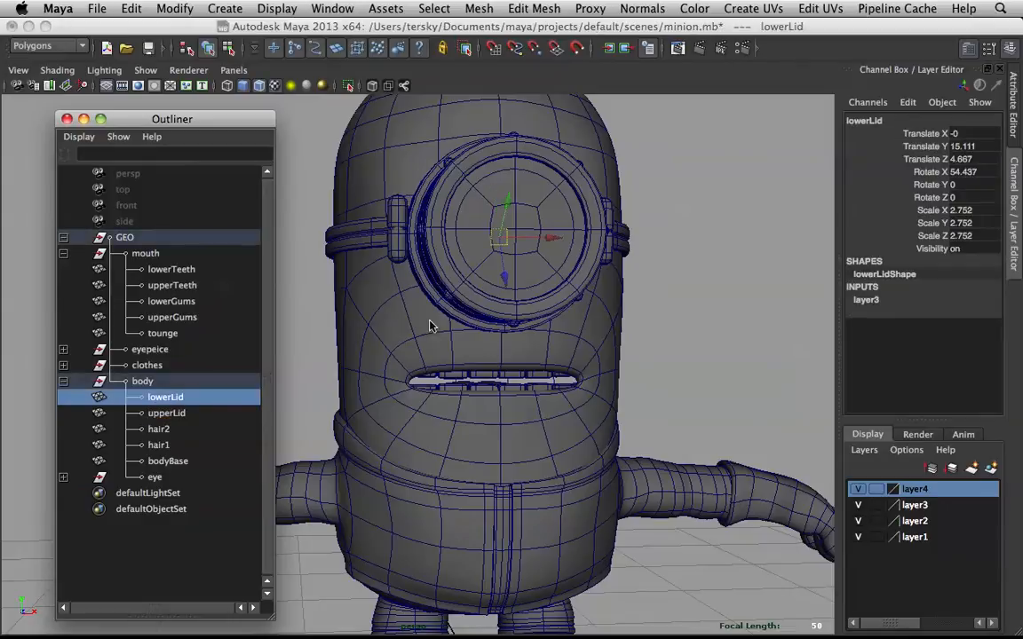
{"action": "left_click", "coordinate": [63, 382]}
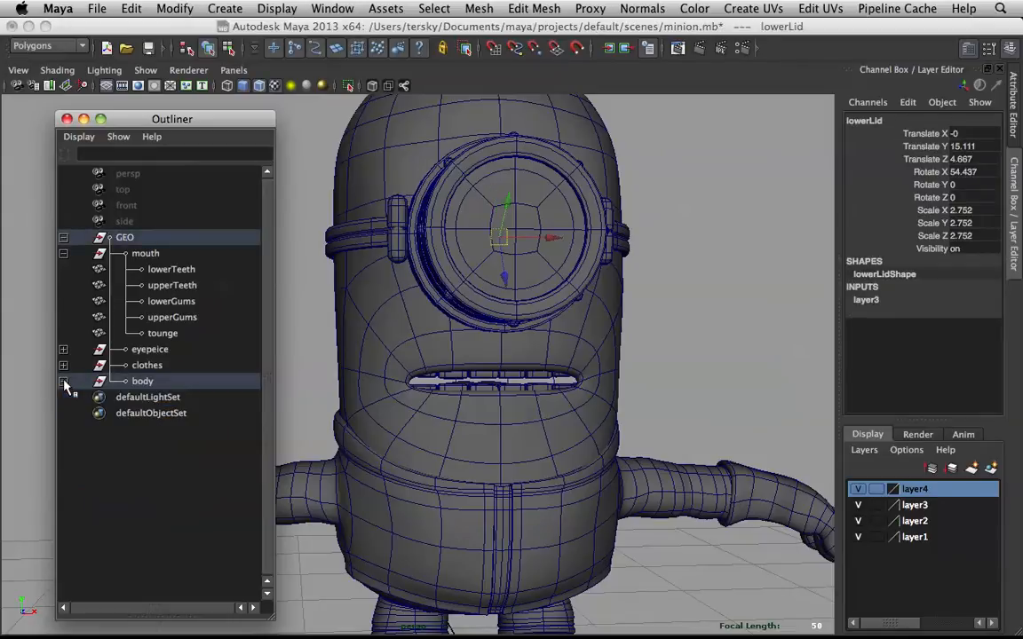
{"action": "left_click", "coordinate": [63, 238]}
{"action": "left_click", "coordinate": [665, 199]}
Inspect the minion and its hoodie mesh from several angles and distances.
{"action": "scroll", "coordinate": [664, 199], "scroll_direction": "down", "scroll_amount": 5}
{"action": "left_click_drag", "start_coordinate": [664, 199], "coordinate": [440, 238], "text": "alt"}
{"action": "scroll", "coordinate": [679, 284], "scroll_direction": "down", "scroll_amount": 5}
{"action": "left_click", "coordinate": [456, 411]}
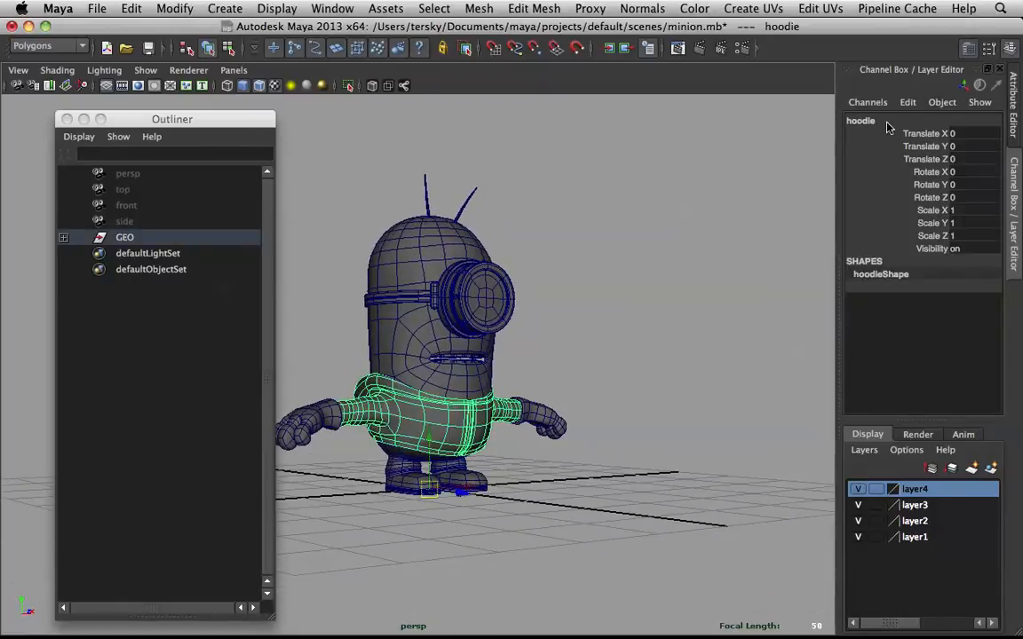
{"action": "left_click", "coordinate": [710, 257]}
{"action": "scroll", "coordinate": [695, 275], "scroll_direction": "up", "scroll_amount": 6}
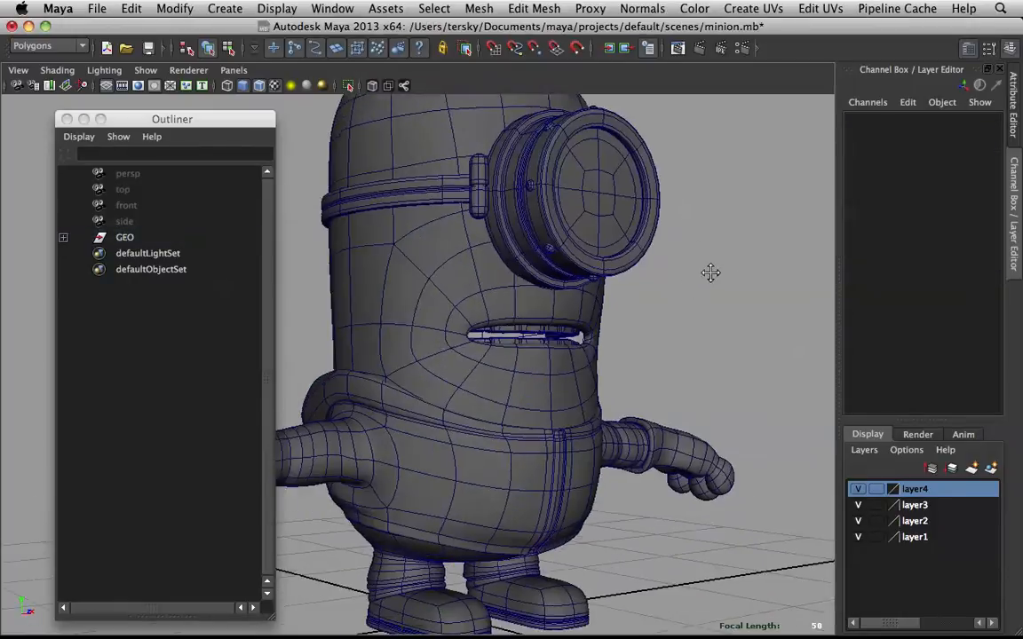
{"action": "left_click", "coordinate": [433, 466]}
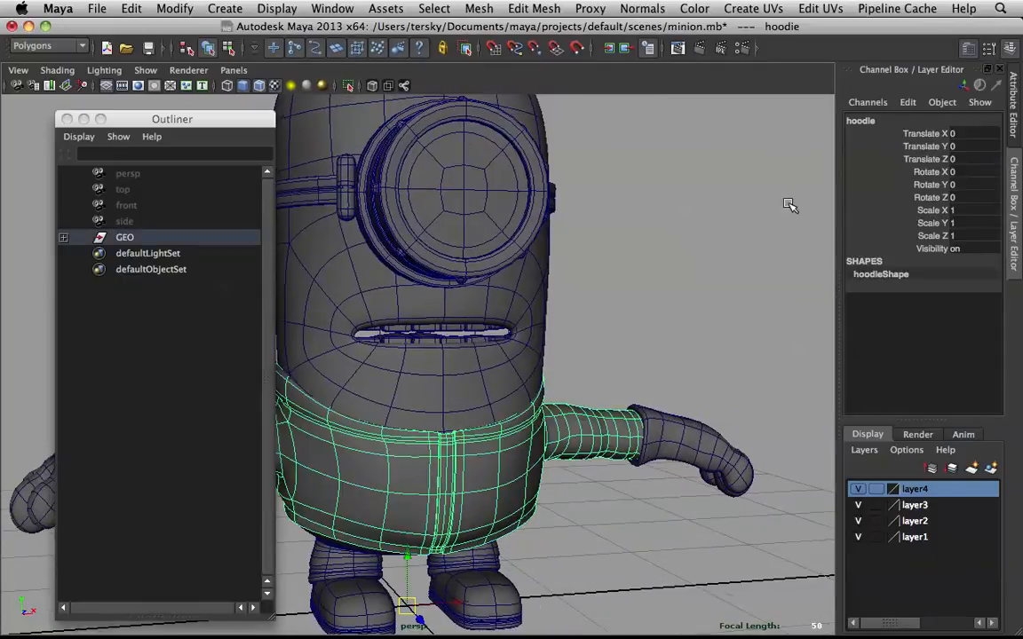
Move the Outliner window clear of the minion and frame the deselected model in a three-quarter view.
{"action": "left_click_drag", "start_coordinate": [197, 121], "coordinate": [138, 88]}
{"action": "scroll", "coordinate": [530, 354], "scroll_direction": "down", "scroll_amount": 5}
{"action": "mouse_move", "coordinate": [530, 355]}
{"action": "left_mouse_down", "text": "alt"}
{"action": "mouse_move", "coordinate": [691, 354]}
{"action": "mouse_move", "coordinate": [667, 328]}
{"action": "mouse_move", "coordinate": [674, 338]}
{"action": "mouse_move", "coordinate": [635, 349]}
{"action": "mouse_move", "coordinate": [630, 361]}
{"action": "mouse_move", "coordinate": [690, 361]}
{"action": "mouse_move", "coordinate": [548, 360]}
{"action": "left_mouse_up", "text": "alt"}
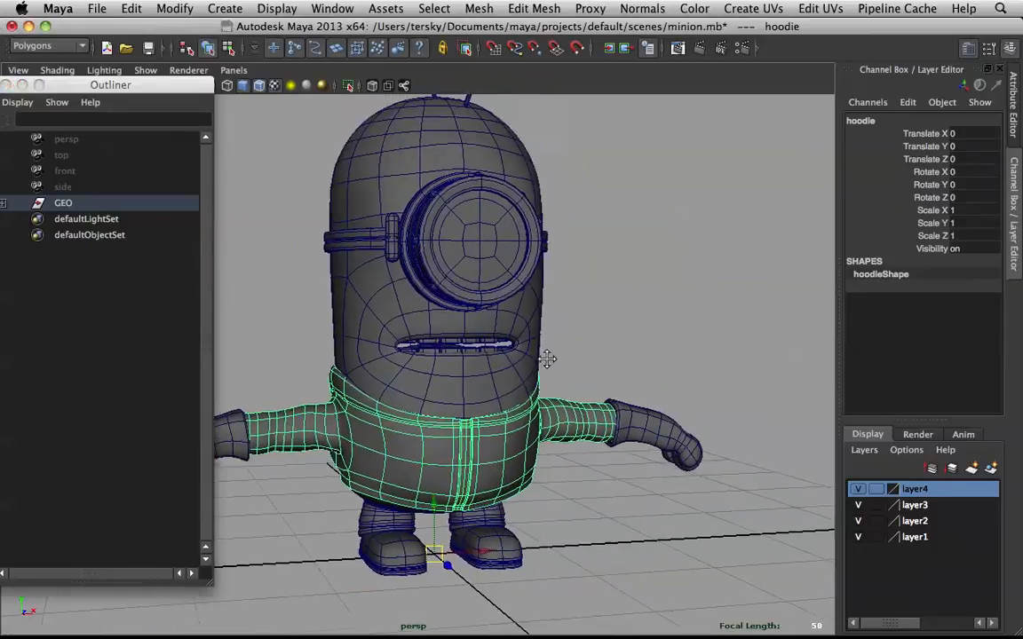
{"action": "left_click", "coordinate": [567, 356]}
{"action": "scroll", "coordinate": [696, 365], "scroll_direction": "up", "scroll_amount": 3}
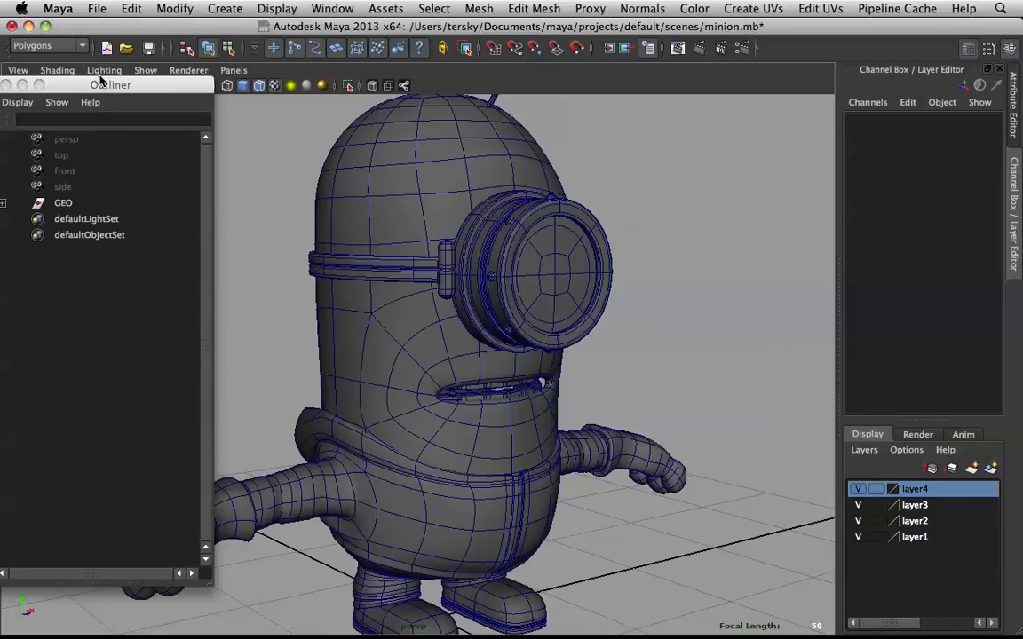
Open the Render Settings and check in the Plug-in Manager whether Mayatomr.bundle is loaded and set to auto load.
{"action": "left_click", "coordinate": [743, 49]}
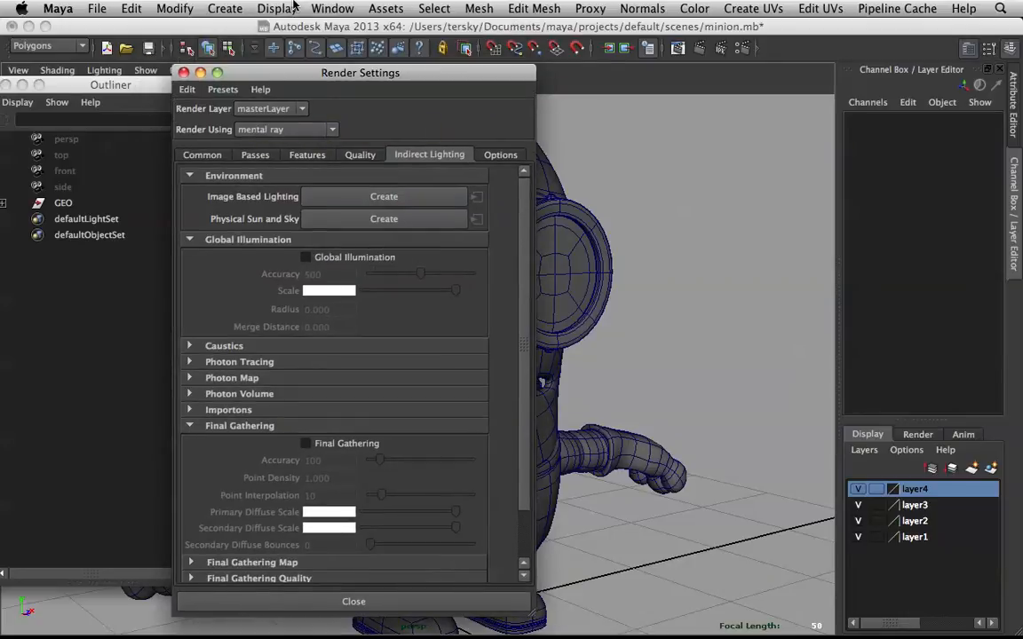
{"action": "left_click", "coordinate": [333, 8]}
{"action": "mouse_move", "coordinate": [411, 85]}
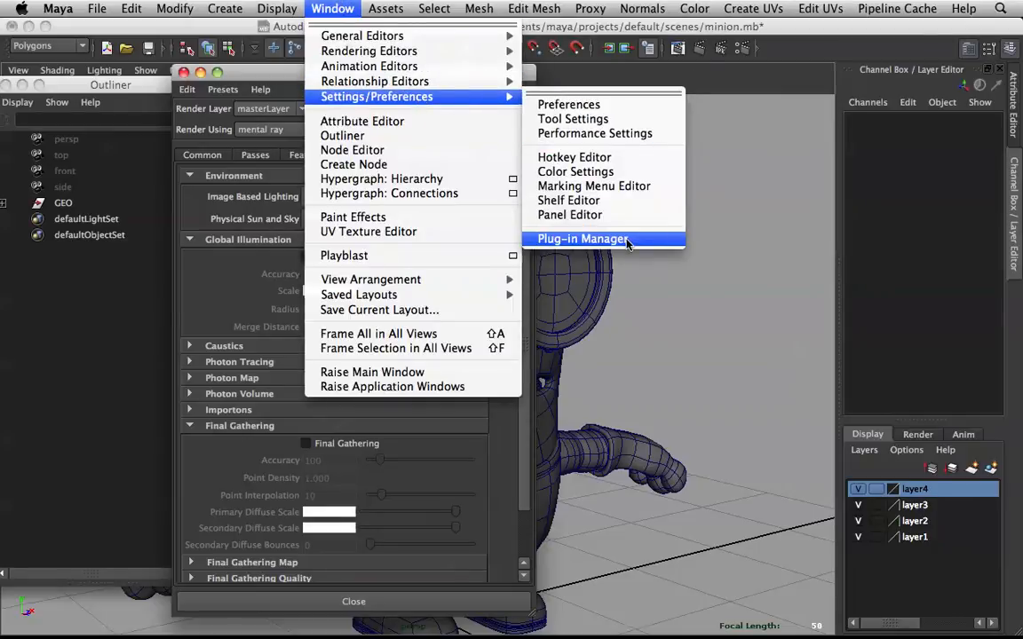
{"action": "left_click", "coordinate": [626, 241]}
{"action": "scroll", "coordinate": [622, 364], "scroll_direction": "down", "scroll_amount": 10}
{"action": "scroll", "coordinate": [639, 368], "scroll_direction": "down", "scroll_amount": 4}
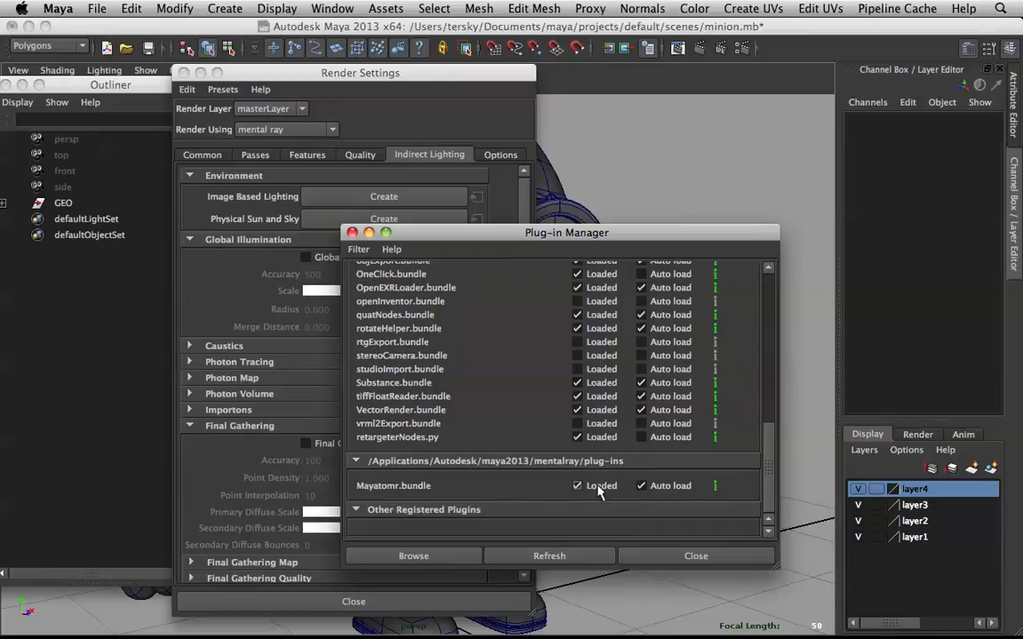
{"action": "scroll", "coordinate": [547, 389], "scroll_direction": "up", "scroll_amount": 3}
{"action": "scroll", "coordinate": [488, 340], "scroll_direction": "down", "scroll_amount": 1}
{"action": "scroll", "coordinate": [492, 350], "scroll_direction": "up", "scroll_amount": 4}
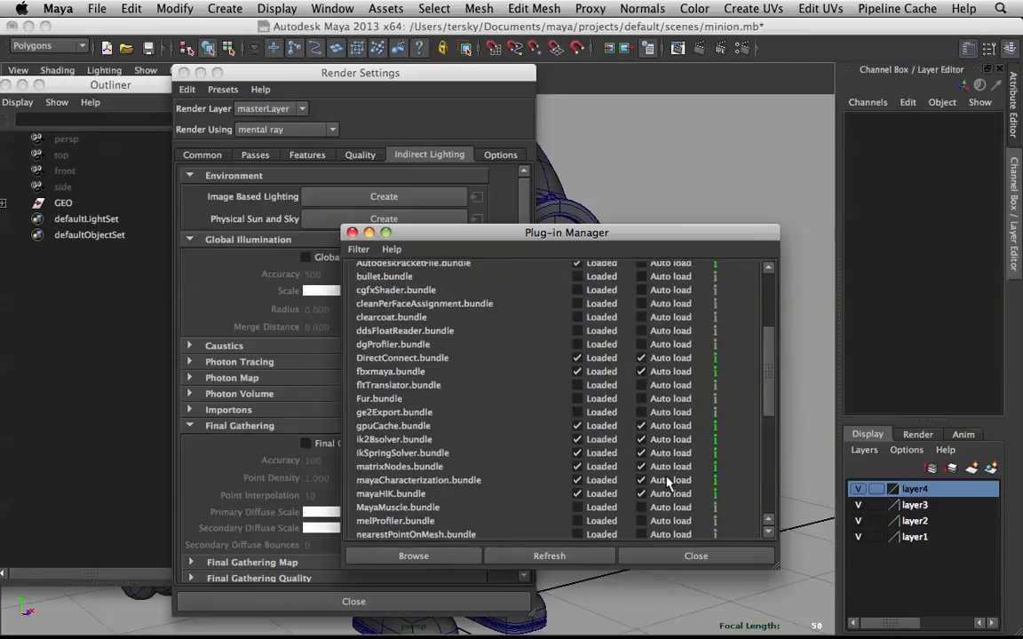
{"action": "scroll", "coordinate": [634, 485], "scroll_direction": "down", "scroll_amount": 6}
{"action": "scroll", "coordinate": [374, 525], "scroll_direction": "down", "scroll_amount": 2}
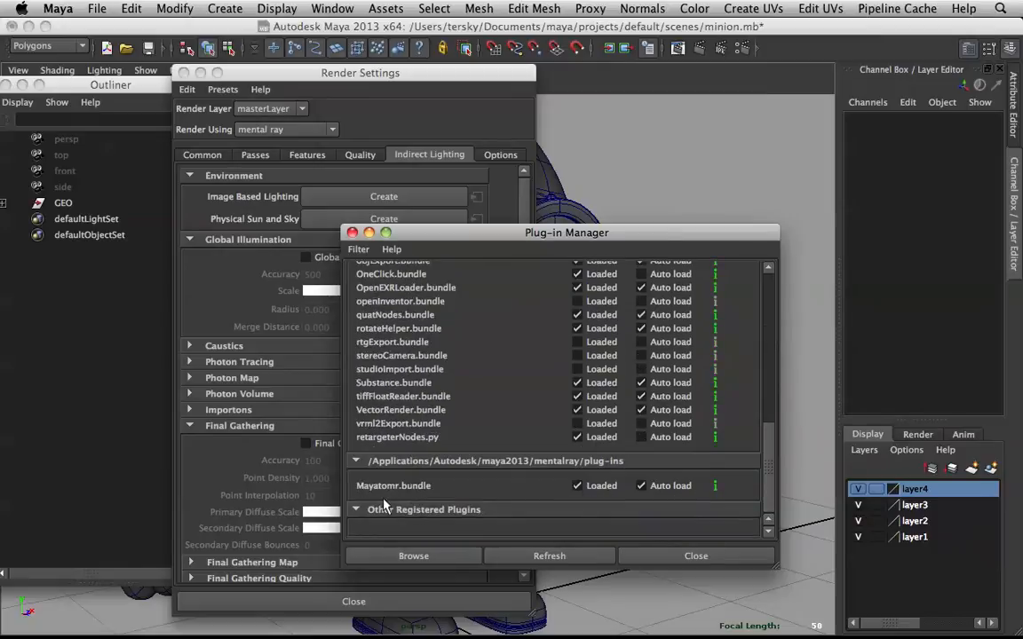
{"action": "left_click", "coordinate": [662, 552]}
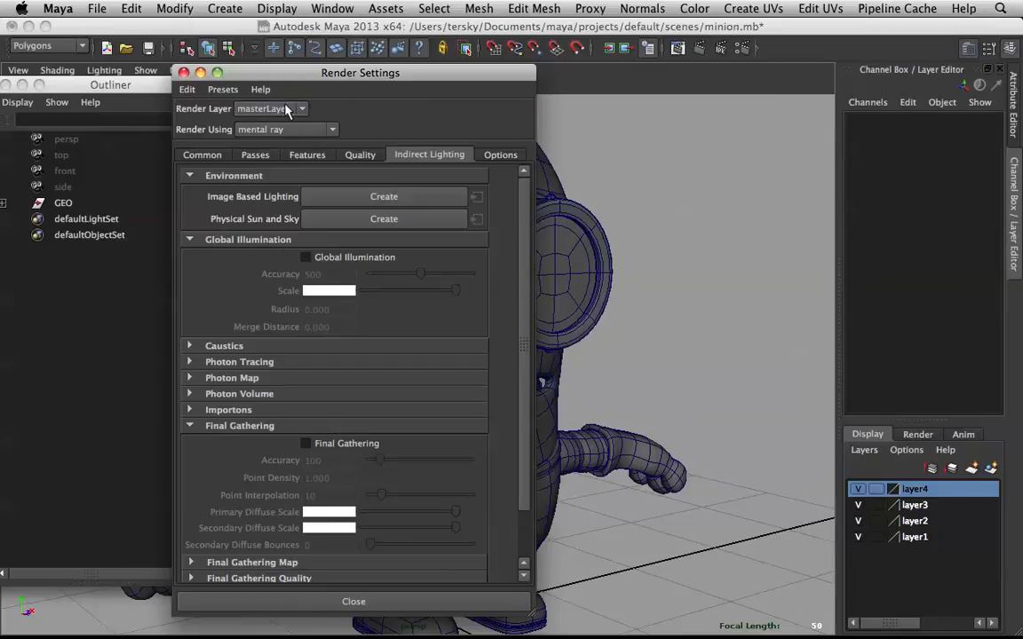
Choose mental ray as the renderer and create an Image Based Lighting environment.
{"action": "left_click", "coordinate": [304, 133]}
{"action": "left_click", "coordinate": [294, 176]}
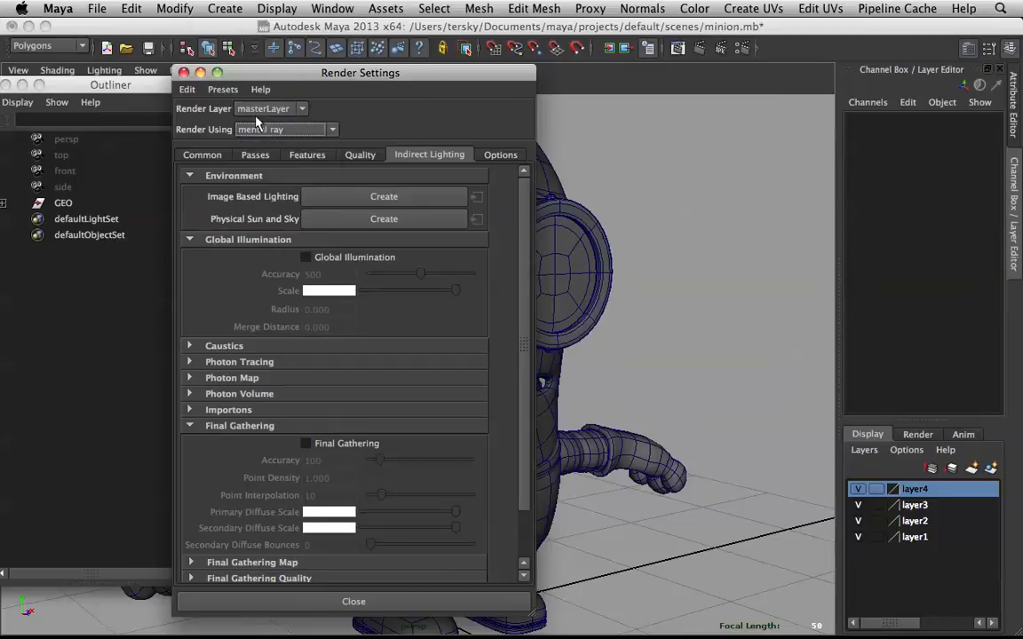
{"action": "left_click", "coordinate": [374, 198]}
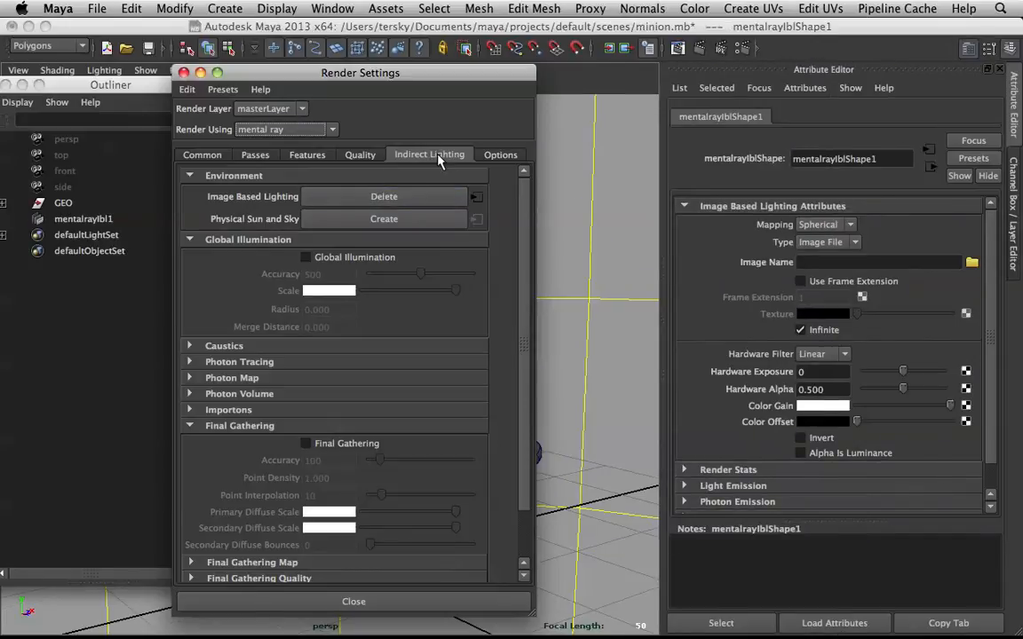
Browse for the image based lighting environment's image file in the Desktop/Daily folder.
{"action": "left_click", "coordinate": [974, 264]}
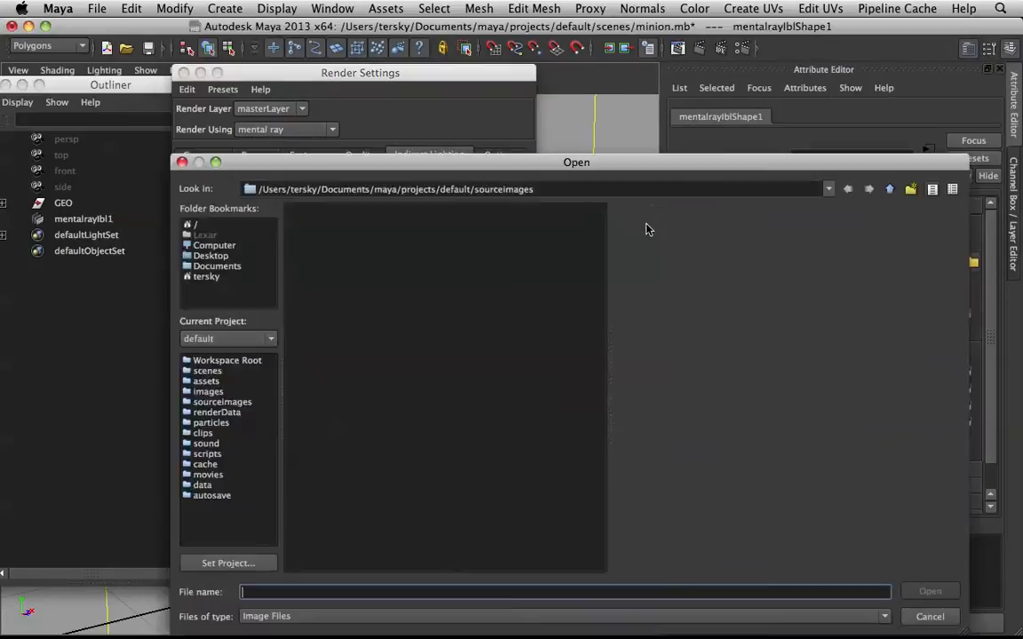
{"action": "left_click", "coordinate": [212, 257]}
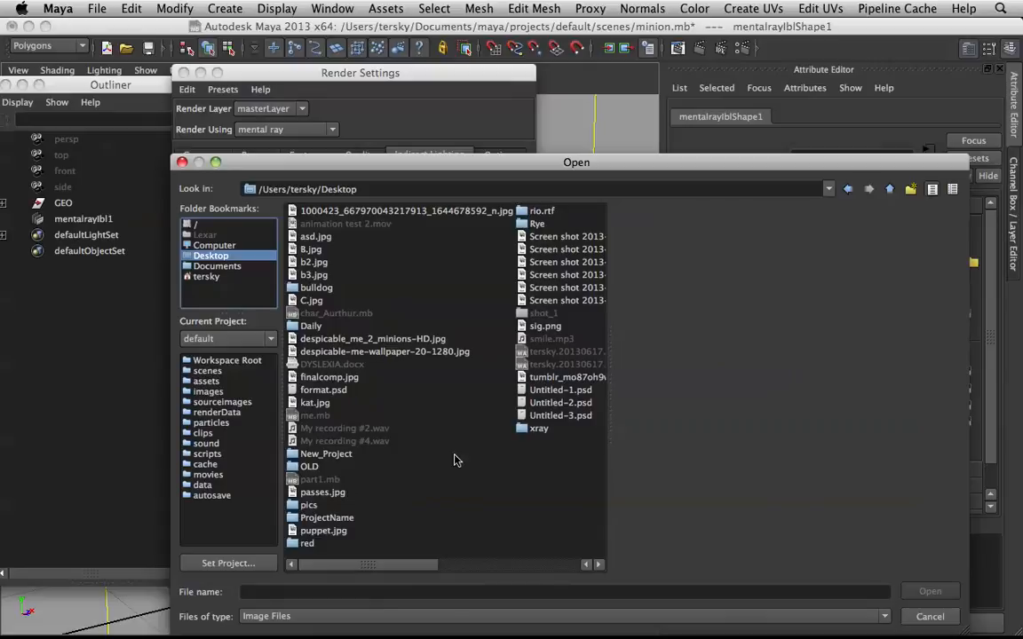
{"action": "double_click", "coordinate": [310, 327]}
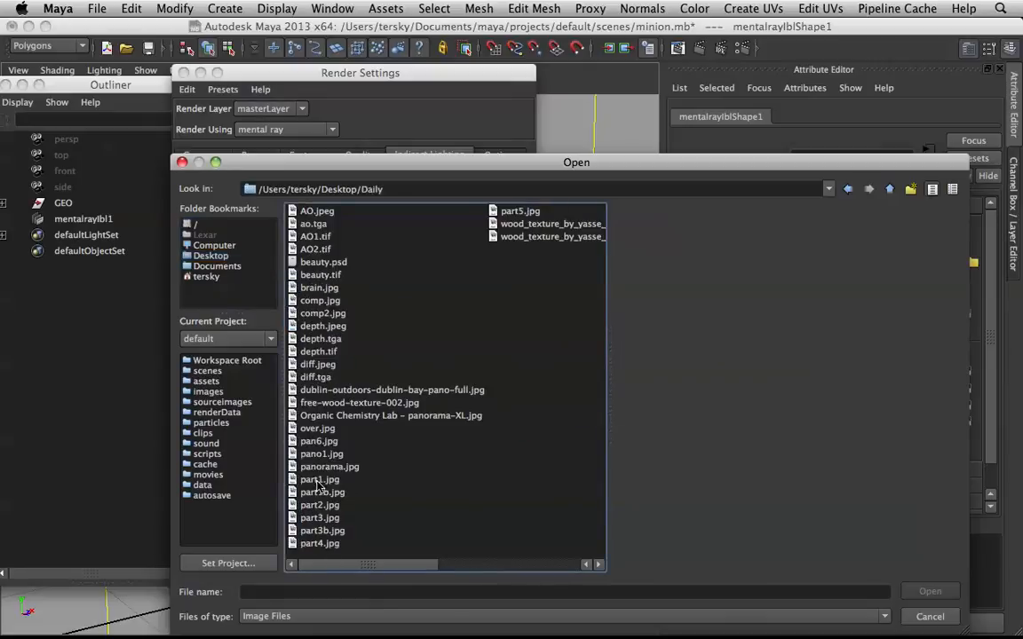
Preview the candidate panorama images in the Daily folder, including panorama.jpg, pano1.jpg, pan6.jpg and the Organic Chemistry Lab panorama.
{"action": "left_click", "coordinate": [319, 468]}
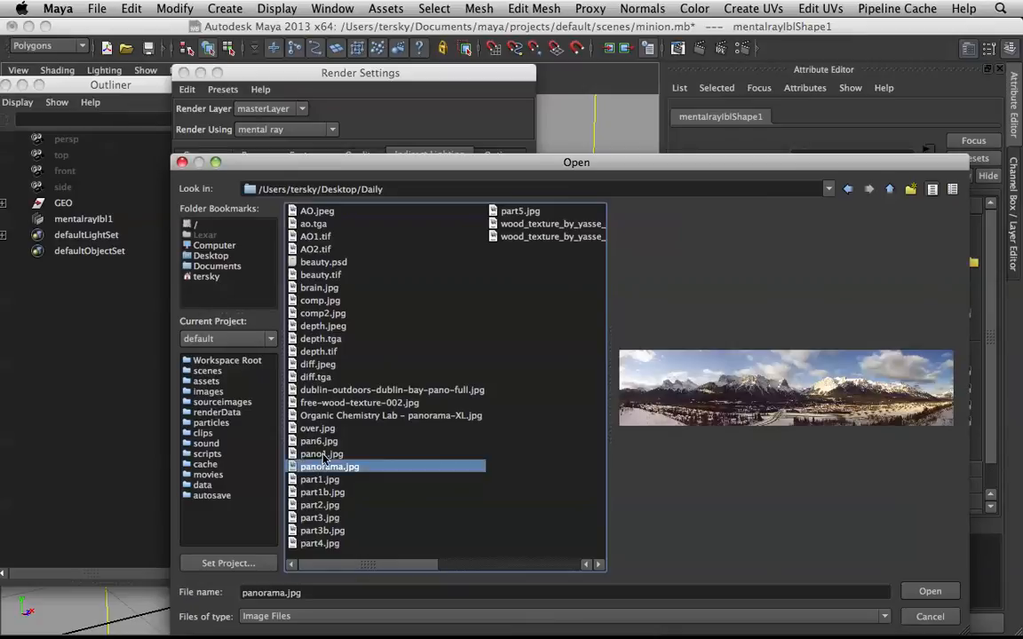
{"action": "left_click", "coordinate": [322, 454]}
{"action": "left_click", "coordinate": [321, 442]}
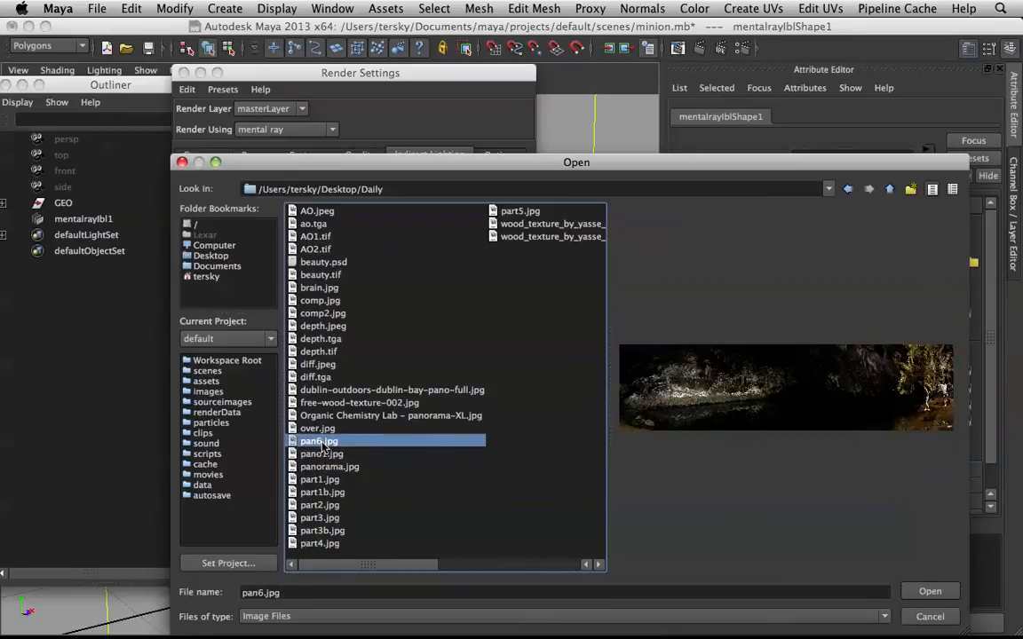
{"action": "left_click", "coordinate": [332, 469]}
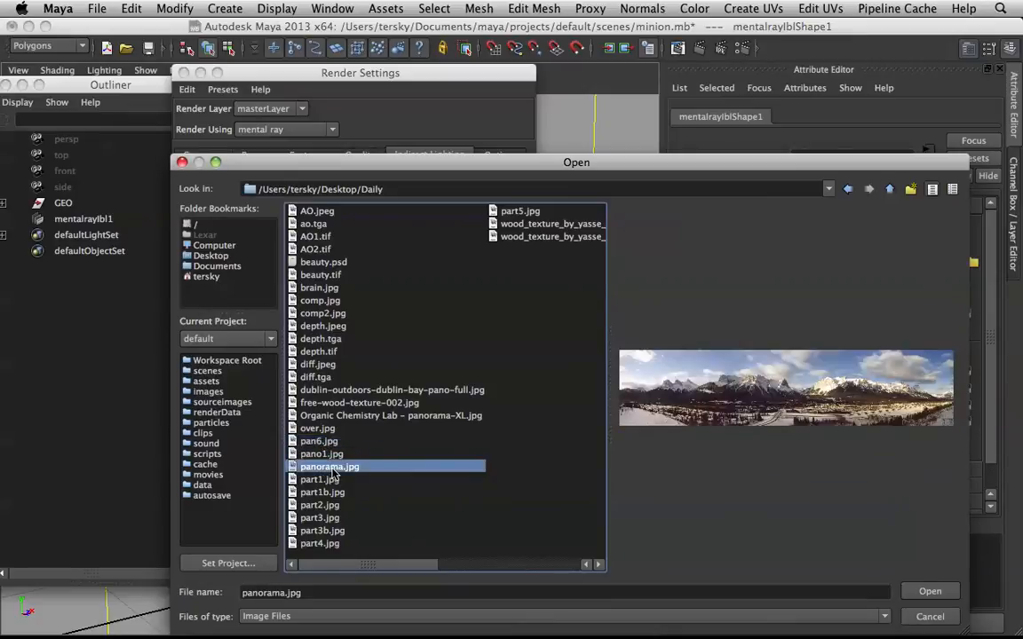
{"action": "left_click", "coordinate": [328, 455]}
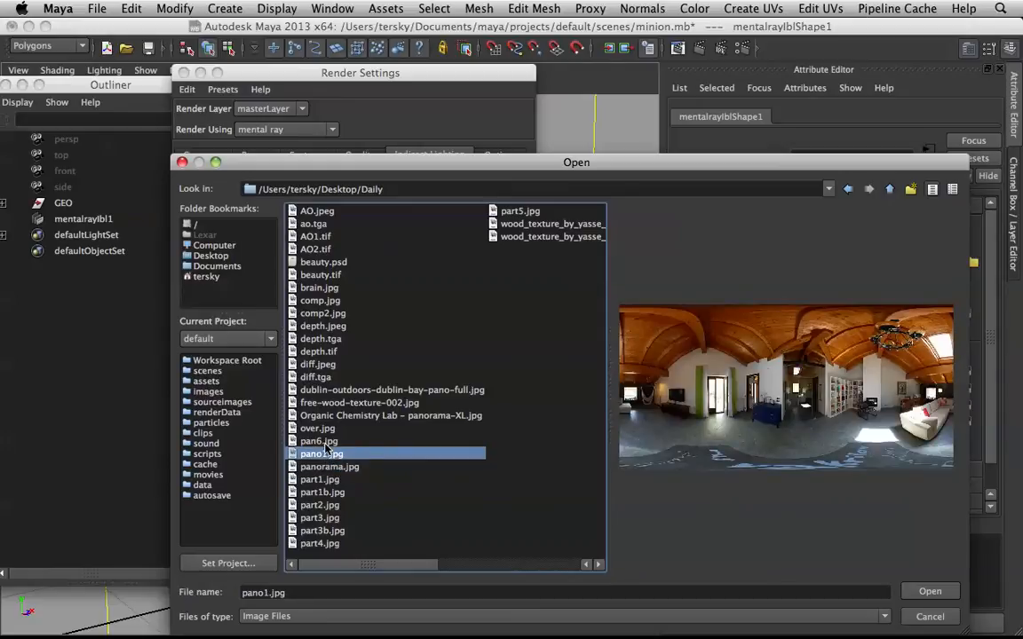
{"action": "key", "text": "Up"}
{"action": "key", "text": "Up"}
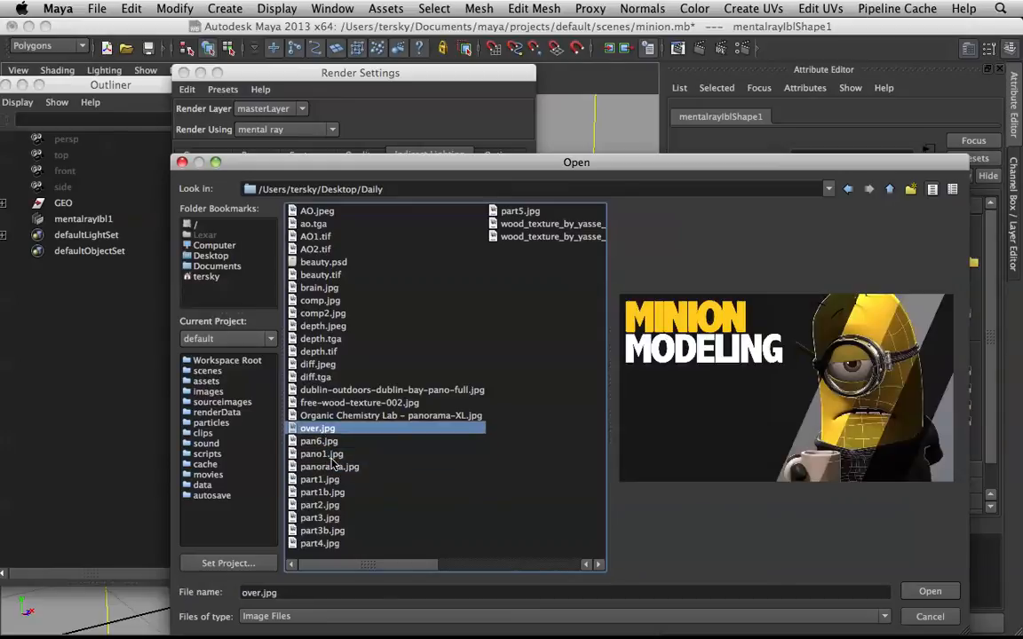
{"action": "left_click", "coordinate": [335, 468]}
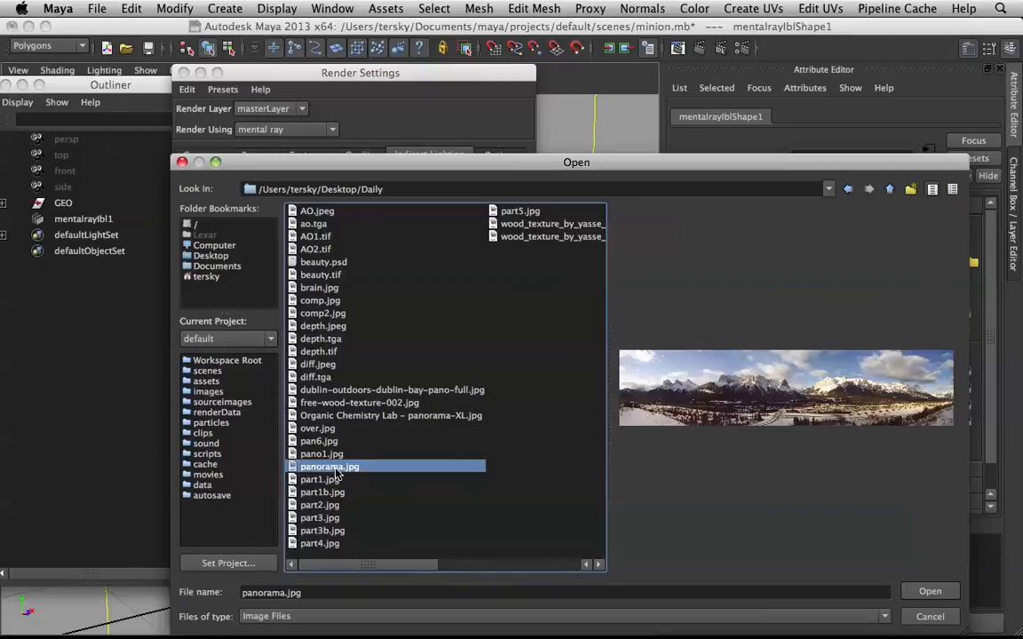
{"action": "left_click", "coordinate": [349, 416]}
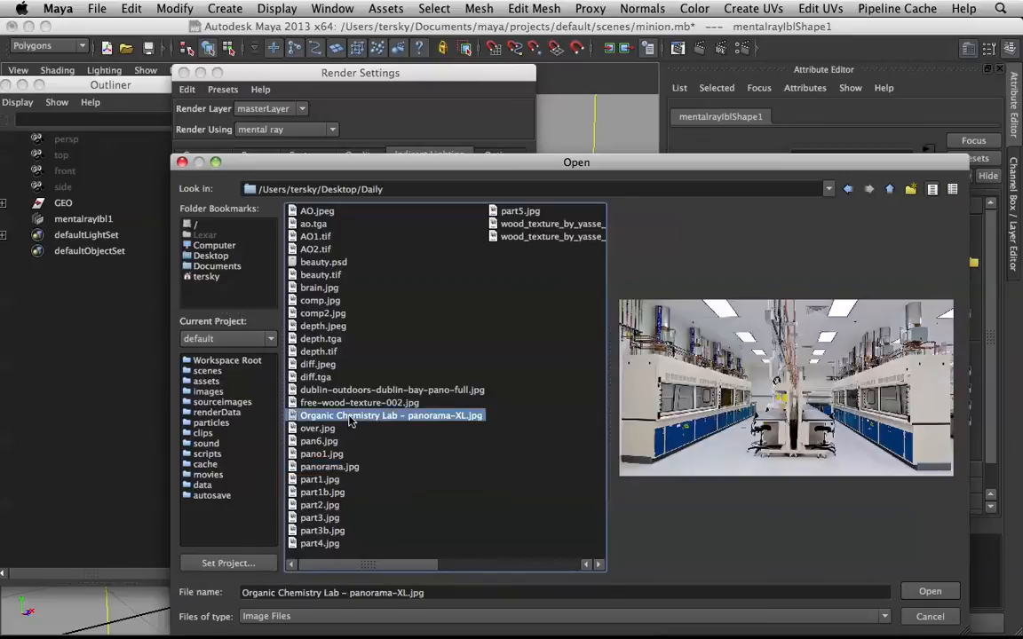
{"action": "left_click", "coordinate": [351, 404]}
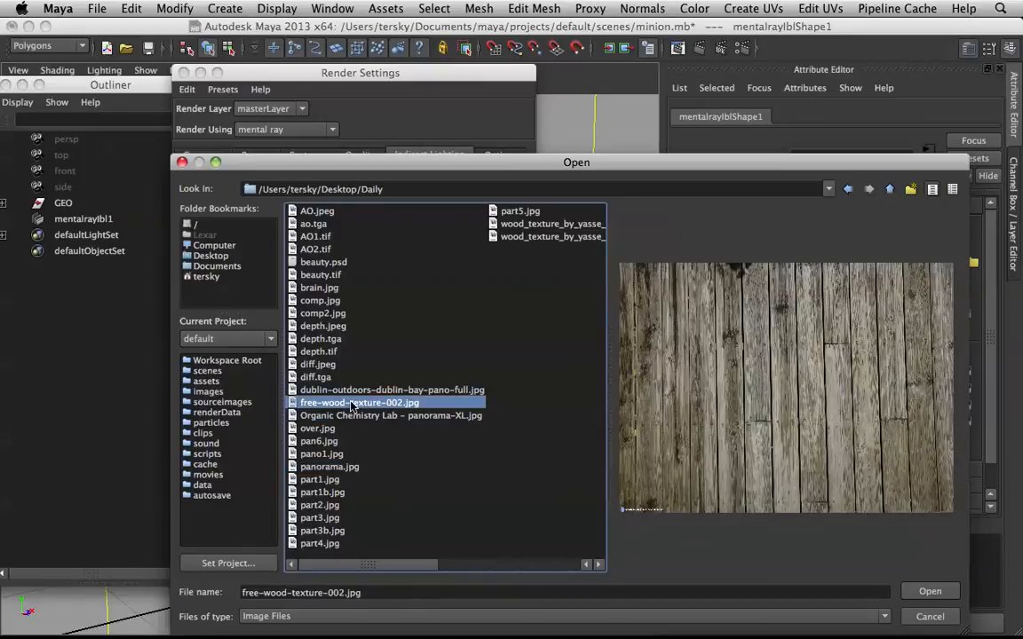
{"action": "left_click", "coordinate": [341, 391]}
{"action": "left_click", "coordinate": [375, 417]}
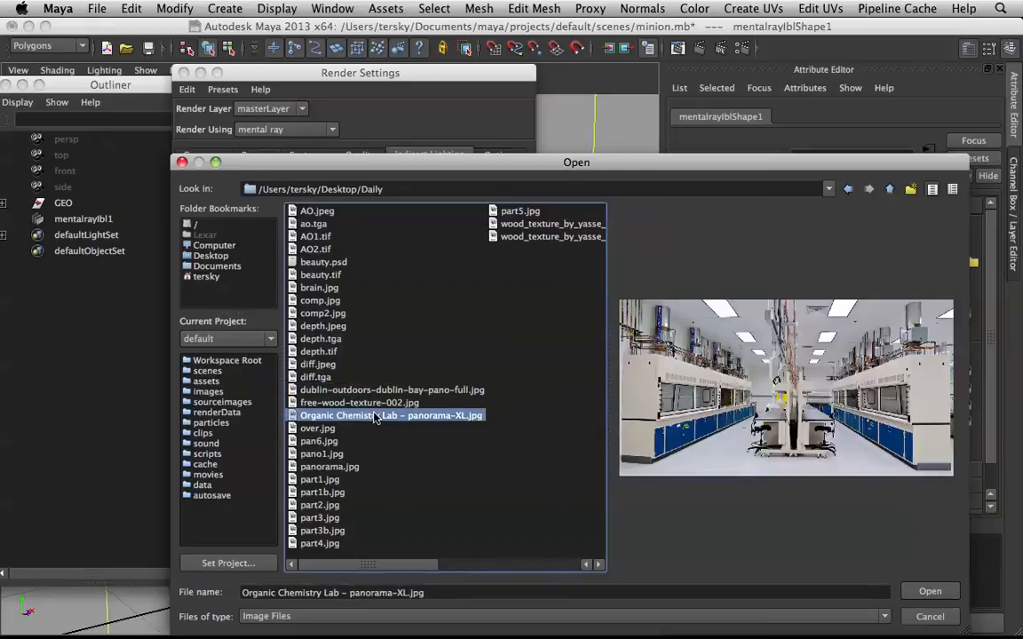
Load pano1.jpg as the image of the image based lighting environment.
{"action": "left_click", "coordinate": [337, 468]}
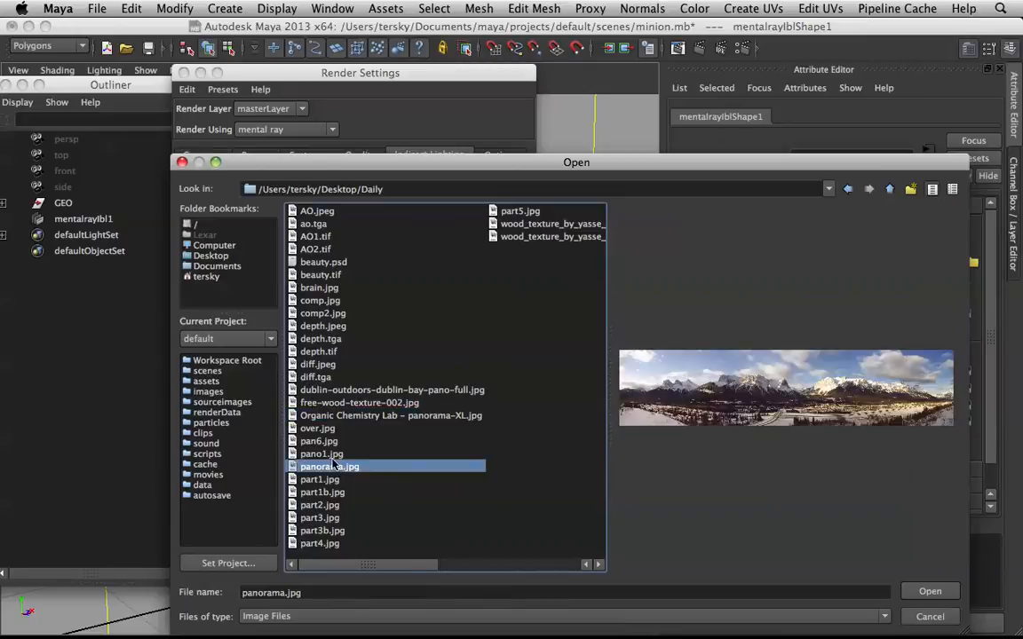
{"action": "left_click", "coordinate": [332, 455]}
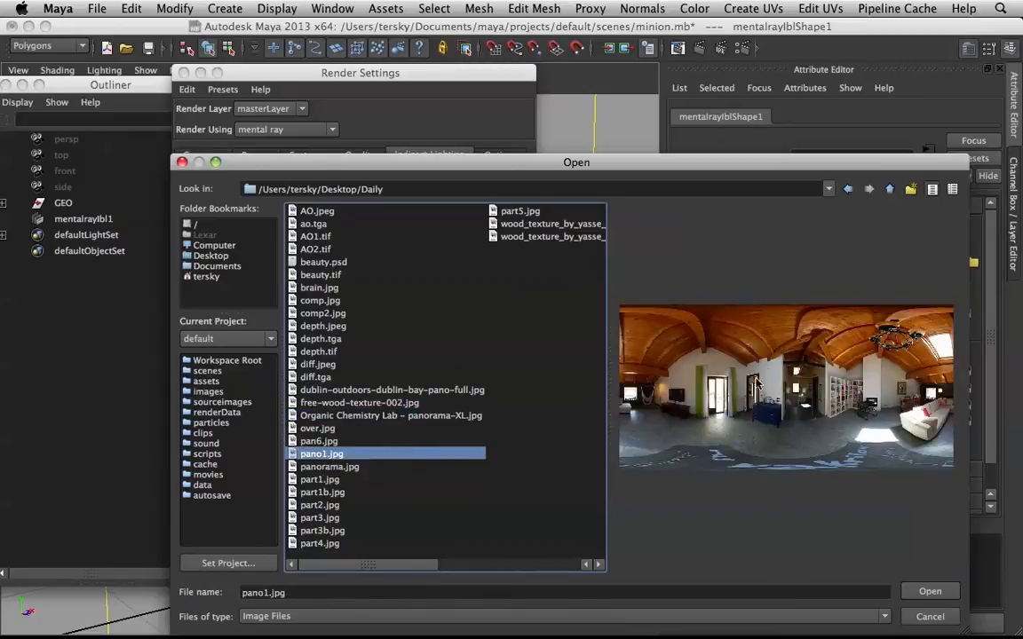
{"action": "left_click", "coordinate": [928, 590]}
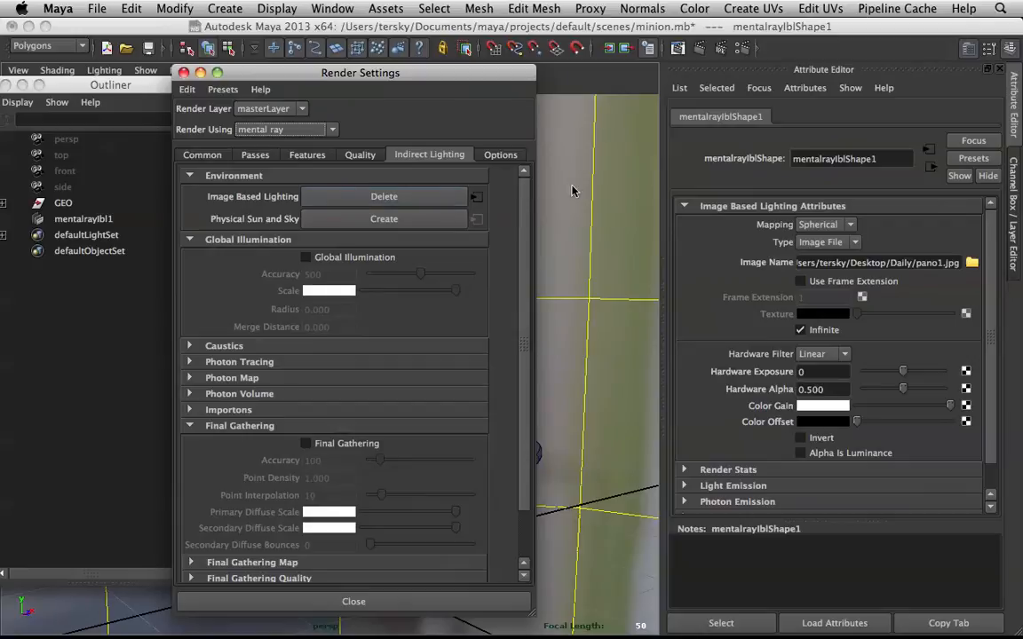
Turn off Primary Visibility in the Render Stats of the image based lighting node.
{"action": "scroll", "coordinate": [731, 357], "scroll_direction": "down", "scroll_amount": 1}
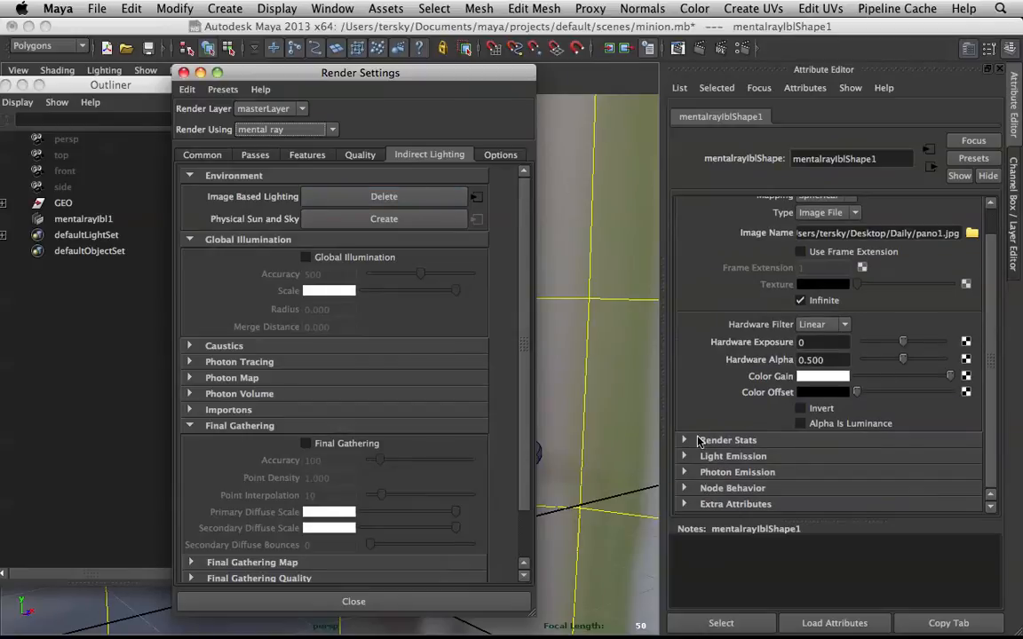
{"action": "left_click", "coordinate": [781, 440]}
{"action": "left_click", "coordinate": [801, 456]}
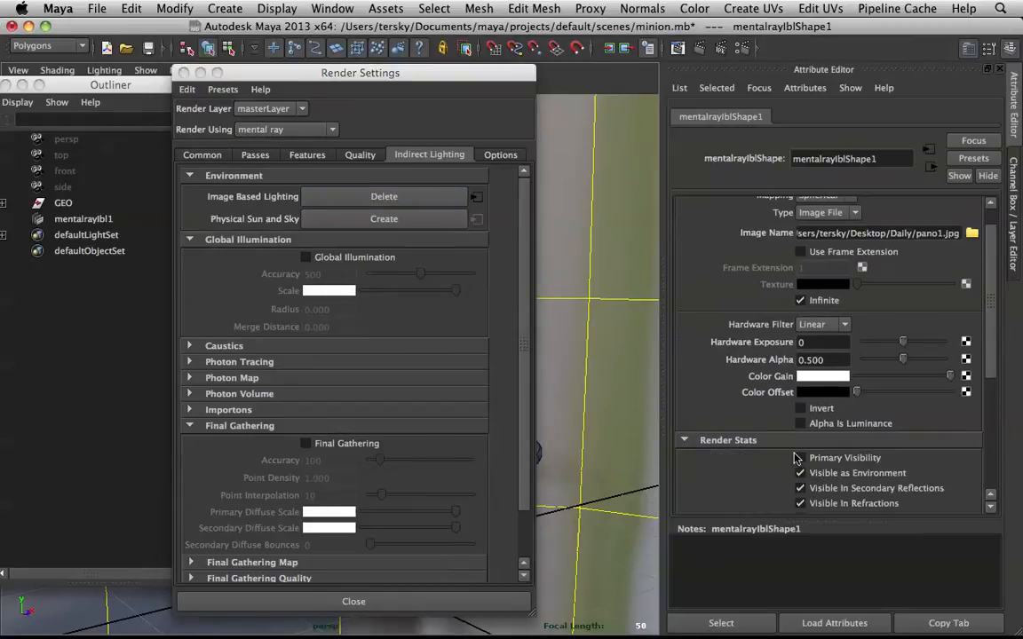
{"action": "scroll", "coordinate": [697, 406], "scroll_direction": "down", "scroll_amount": 5}
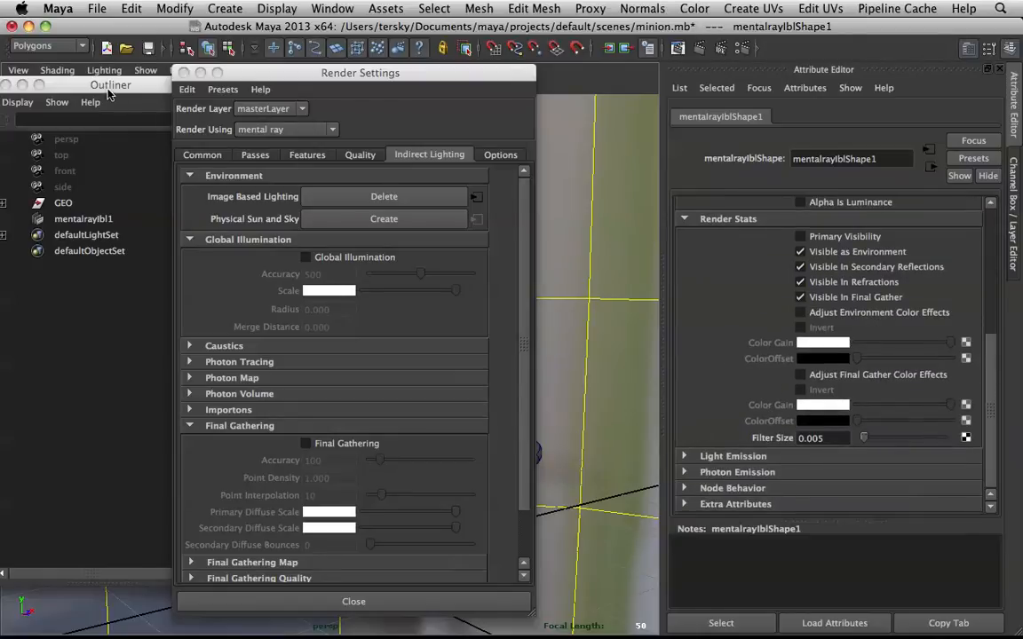
Enable Final Gathering with accuracy 10, point density 0.1 and point interpolation 20, and close the Render Settings.
{"action": "left_click_drag", "start_coordinate": [101, 86], "coordinate": [136, 120]}
{"action": "left_click", "coordinate": [344, 449]}
{"action": "key", "text": "Tab"}
{"action": "type", "text": "10"}
{"action": "key", "text": "Tab"}
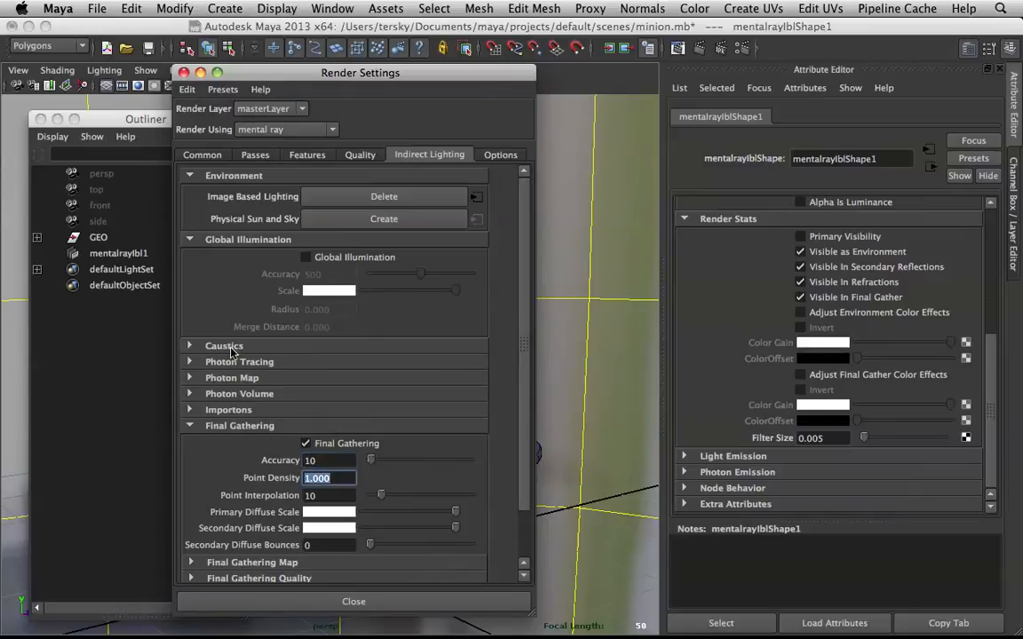
{"action": "type", "text": "0.1"}
{"action": "key", "text": "Tab"}
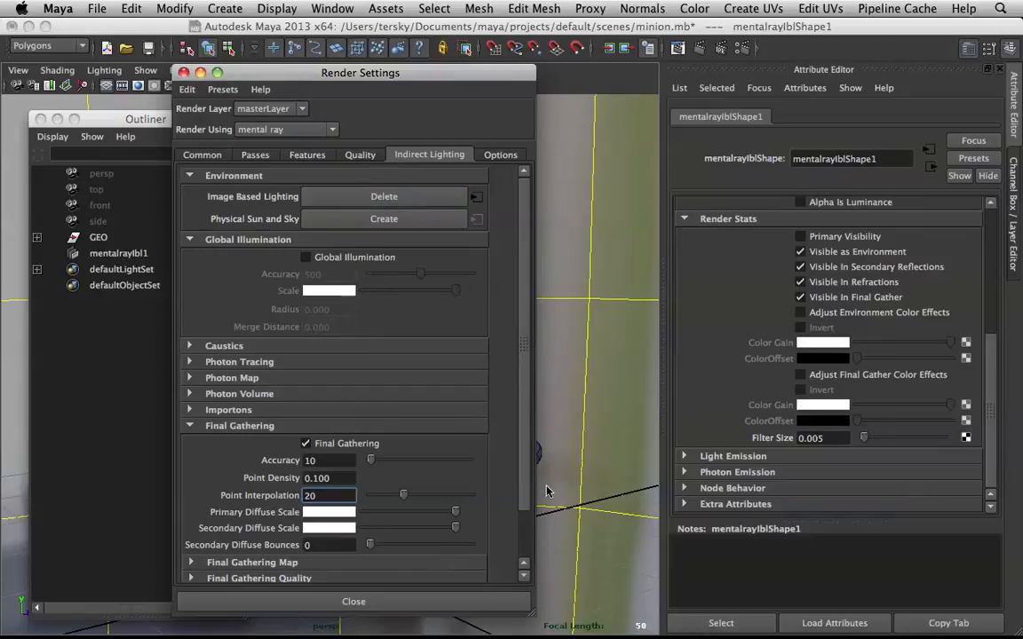
{"action": "left_click", "coordinate": [182, 72]}
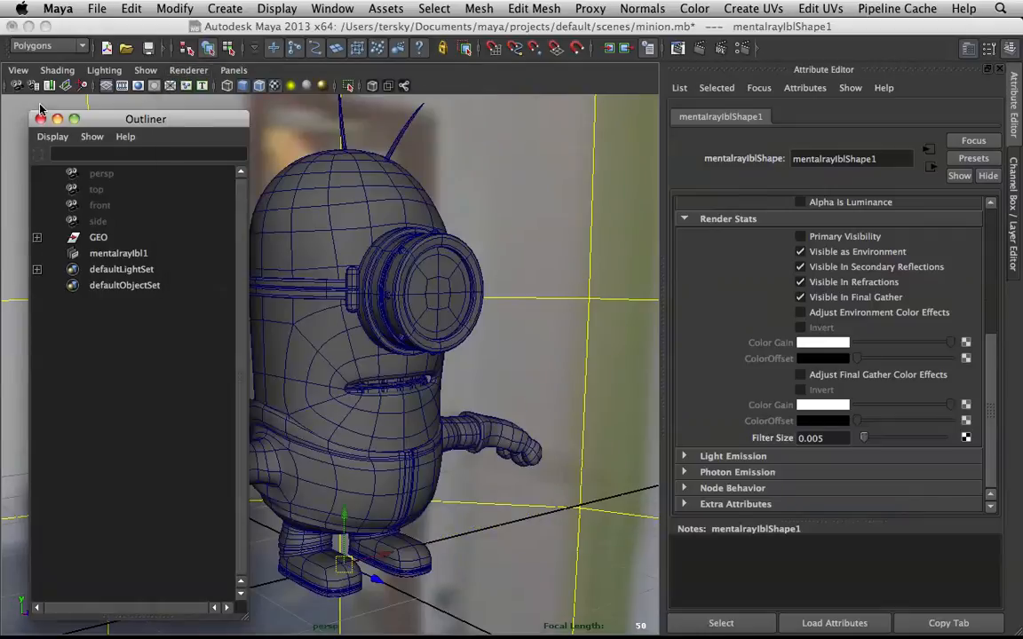
Set the perspective camera's environment background color to a mid grey with an HSV value of 0.5.
{"action": "left_click", "coordinate": [17, 85]}
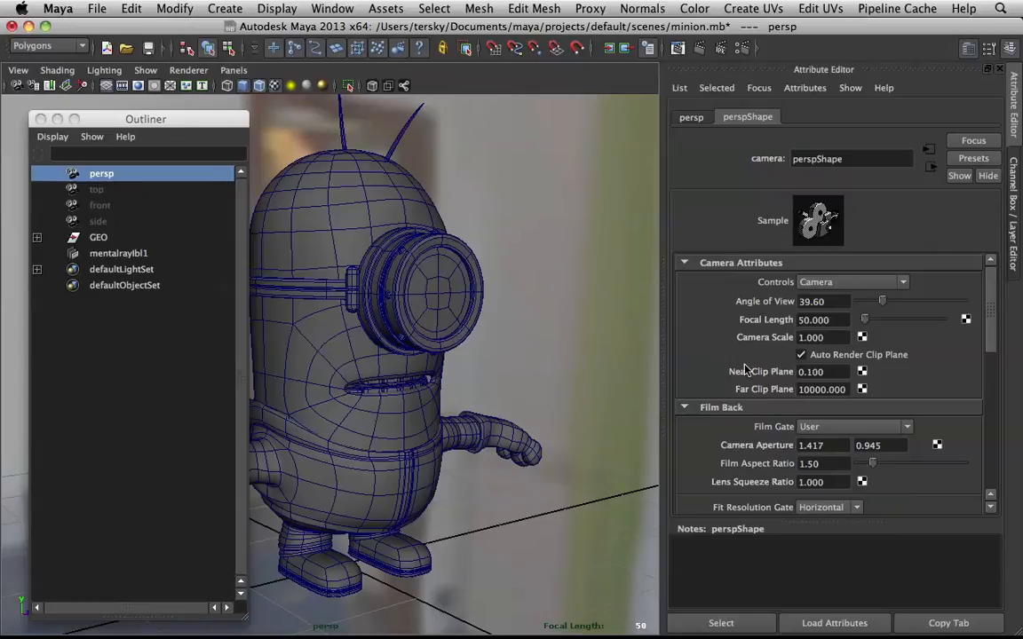
{"action": "scroll", "coordinate": [750, 357], "scroll_direction": "down", "scroll_amount": 5}
{"action": "scroll", "coordinate": [750, 358], "scroll_direction": "down", "scroll_amount": 5}
{"action": "left_click", "coordinate": [712, 377]}
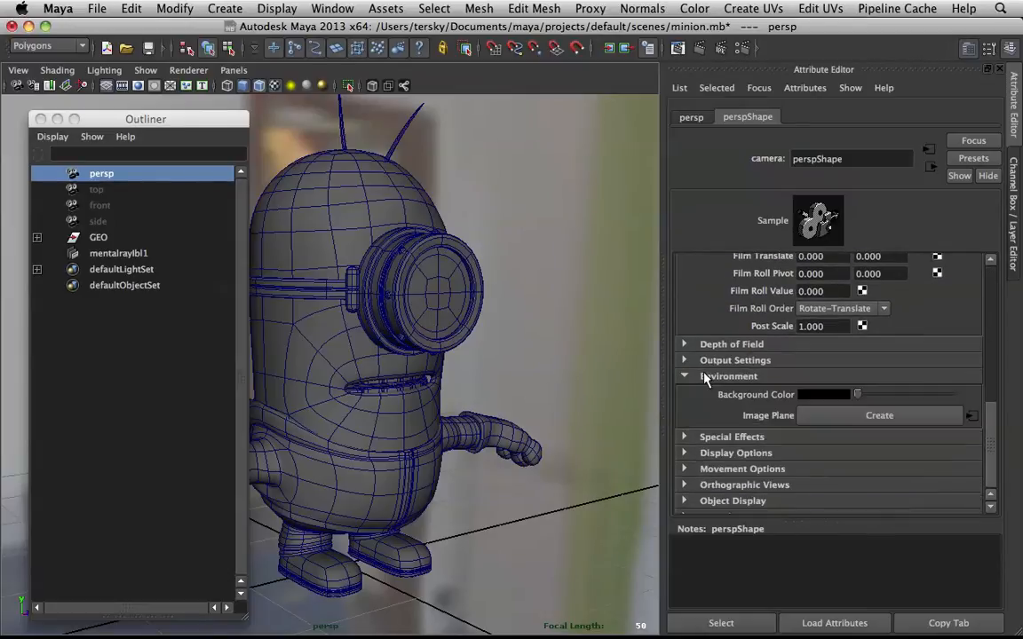
{"action": "left_click", "coordinate": [821, 396]}
{"action": "left_click_drag", "start_coordinate": [700, 455], "coordinate": [670, 460]}
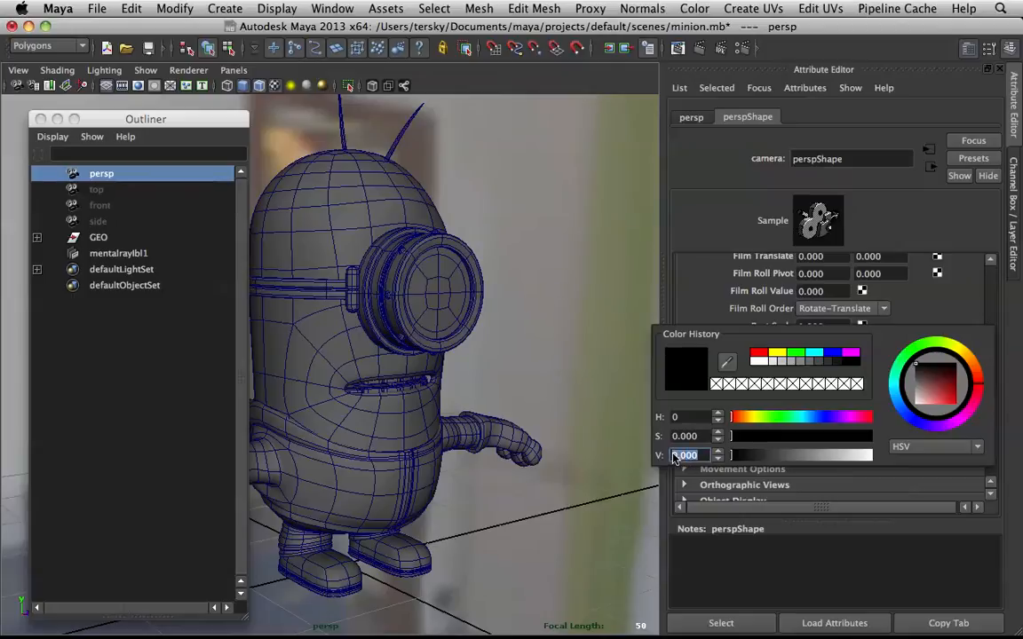
{"action": "type", "text": "1"}
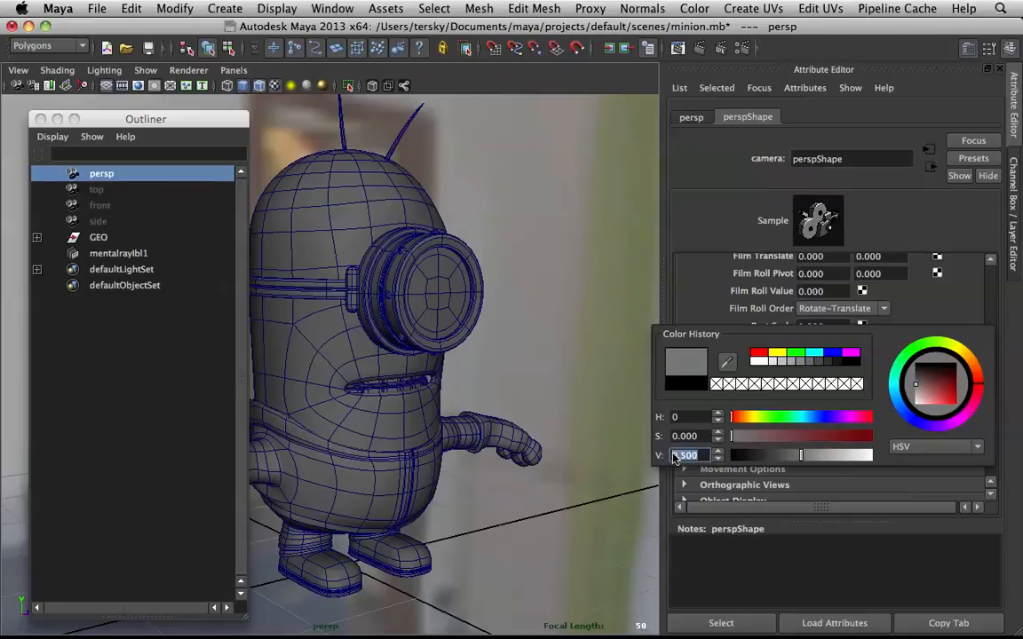
{"action": "key", "text": "Return"}
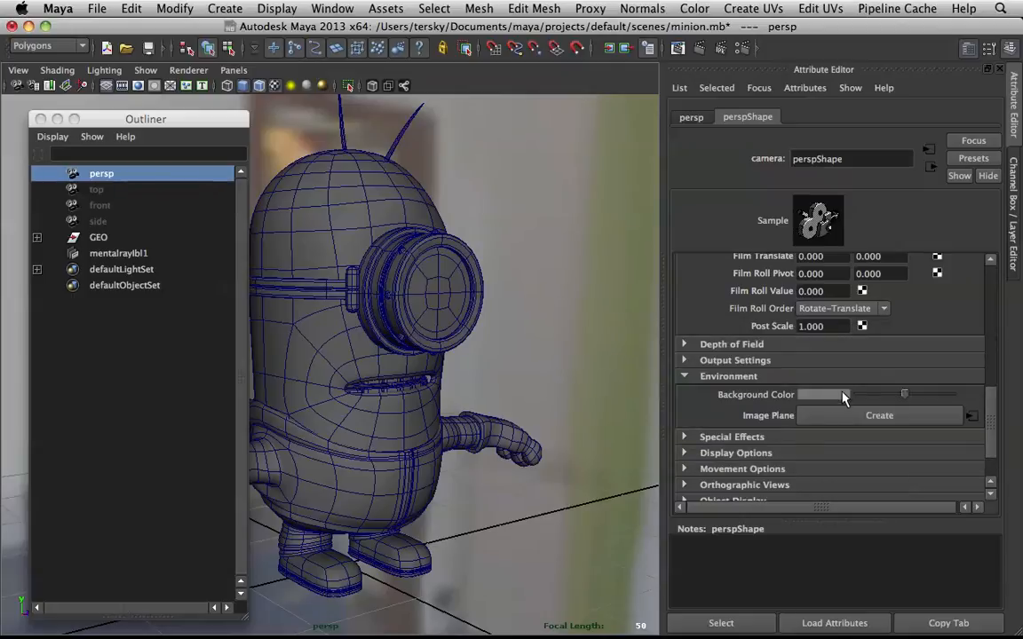
Render the whole minion from the front with mental ray, check the image and minimize the Render View.
{"action": "left_click", "coordinate": [625, 326]}
{"action": "right_click_drag", "start_coordinate": [626, 326], "coordinate": [589, 234], "text": "alt"}
{"action": "left_click_drag", "start_coordinate": [589, 234], "coordinate": [548, 272], "text": "alt"}
{"action": "mouse_move", "coordinate": [548, 273]}
{"action": "right_mouse_down", "text": "alt"}
{"action": "mouse_move", "coordinate": [525, 297]}
{"action": "mouse_move", "coordinate": [552, 313]}
{"action": "mouse_move", "coordinate": [530, 279]}
{"action": "right_mouse_up", "text": "alt"}
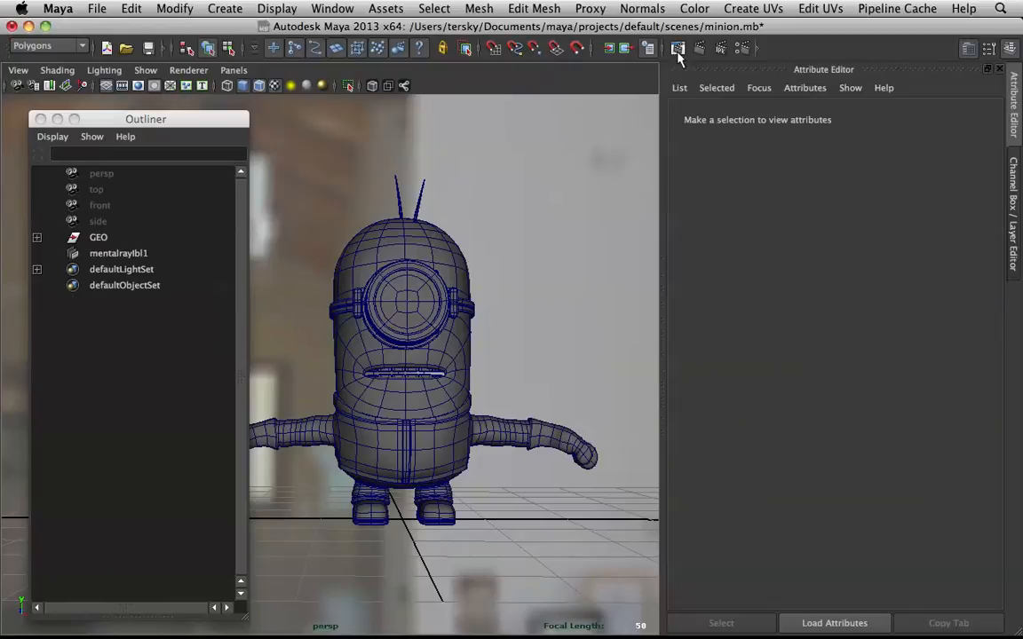
{"action": "left_click", "coordinate": [700, 49]}
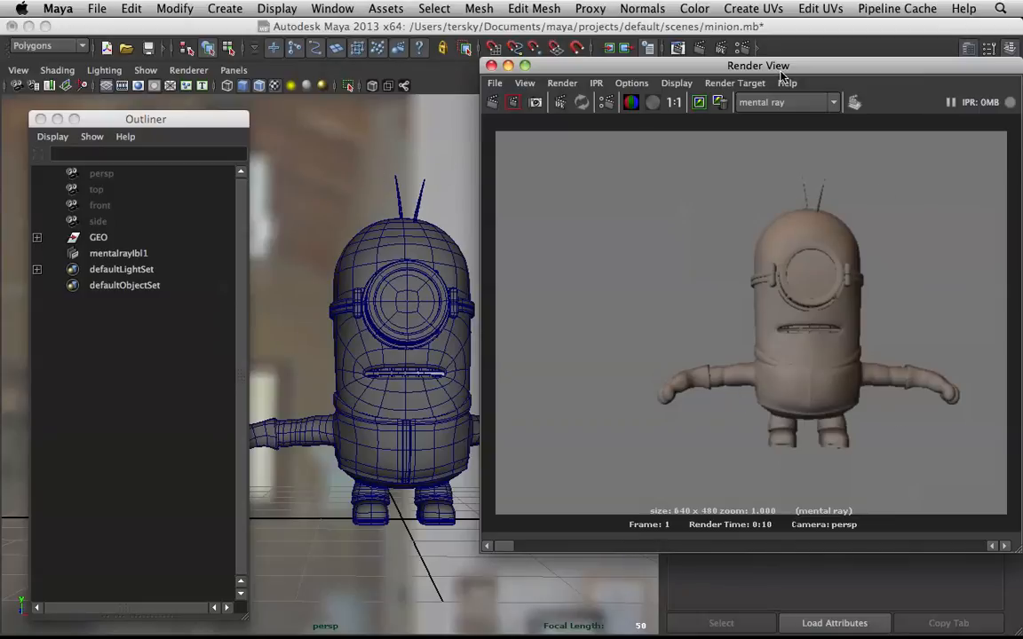
{"action": "left_click_drag", "start_coordinate": [782, 71], "coordinate": [626, 77]}
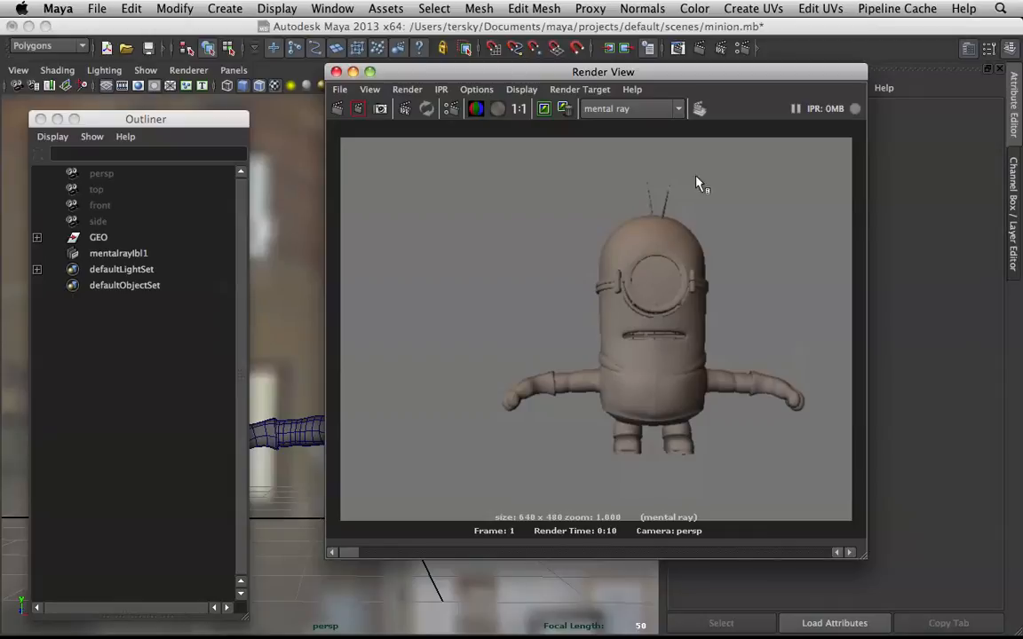
{"action": "left_click", "coordinate": [353, 72]}
Assign a new mia_material_x_passes material to the metal goggle frame mesh around the minion's eye.
{"action": "scroll", "coordinate": [454, 260], "scroll_direction": "up", "scroll_amount": 3}
{"action": "left_click_drag", "start_coordinate": [454, 281], "coordinate": [498, 290], "text": "alt"}
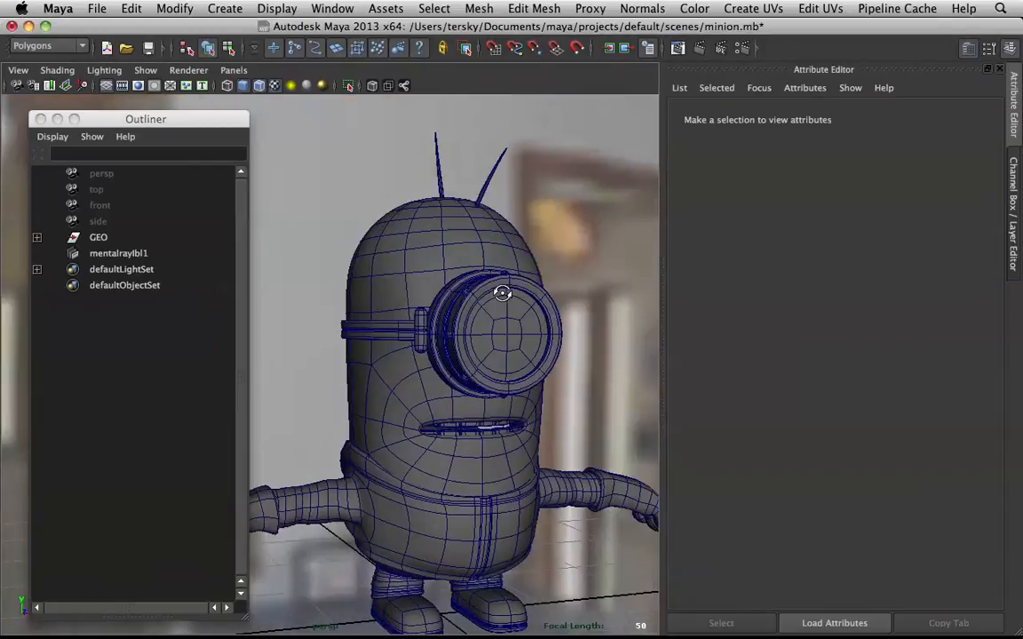
{"action": "scroll", "coordinate": [498, 294], "scroll_direction": "up", "scroll_amount": 5}
{"action": "mouse_move", "coordinate": [408, 294]}
{"action": "left_mouse_down", "text": "alt"}
{"action": "mouse_move", "coordinate": [416, 291]}
{"action": "mouse_move", "coordinate": [391, 282]}
{"action": "left_mouse_up", "text": "alt"}
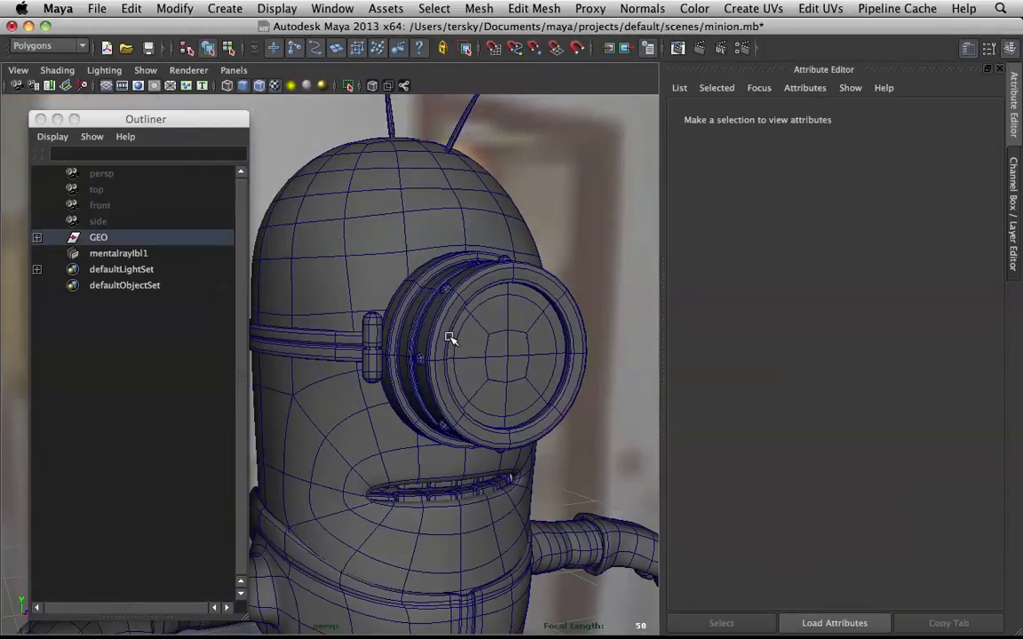
{"action": "left_click", "coordinate": [409, 306]}
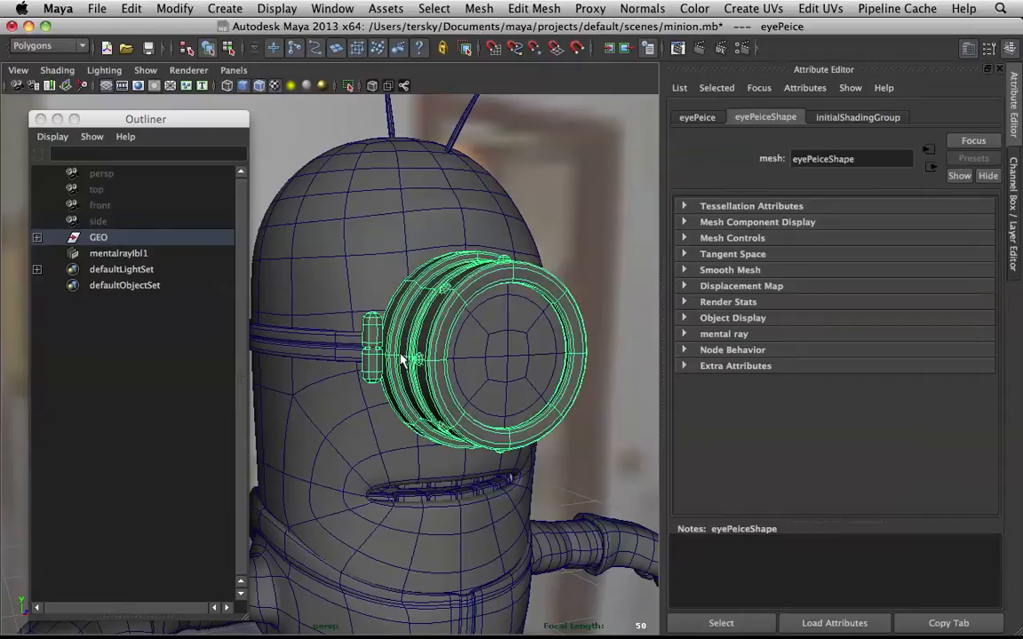
{"action": "left_click_drag", "start_coordinate": [552, 275], "coordinate": [402, 345], "text": "alt"}
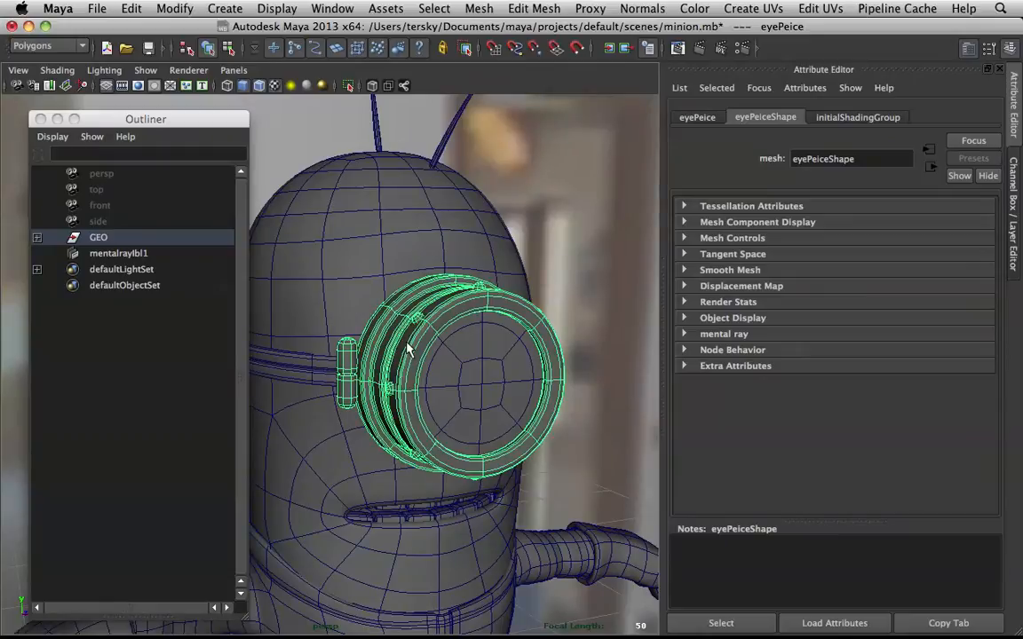
{"action": "right_click", "coordinate": [407, 349], "text": "shift"}
{"action": "right_click", "coordinate": [407, 349]}
{"action": "mouse_move", "coordinate": [456, 593]}
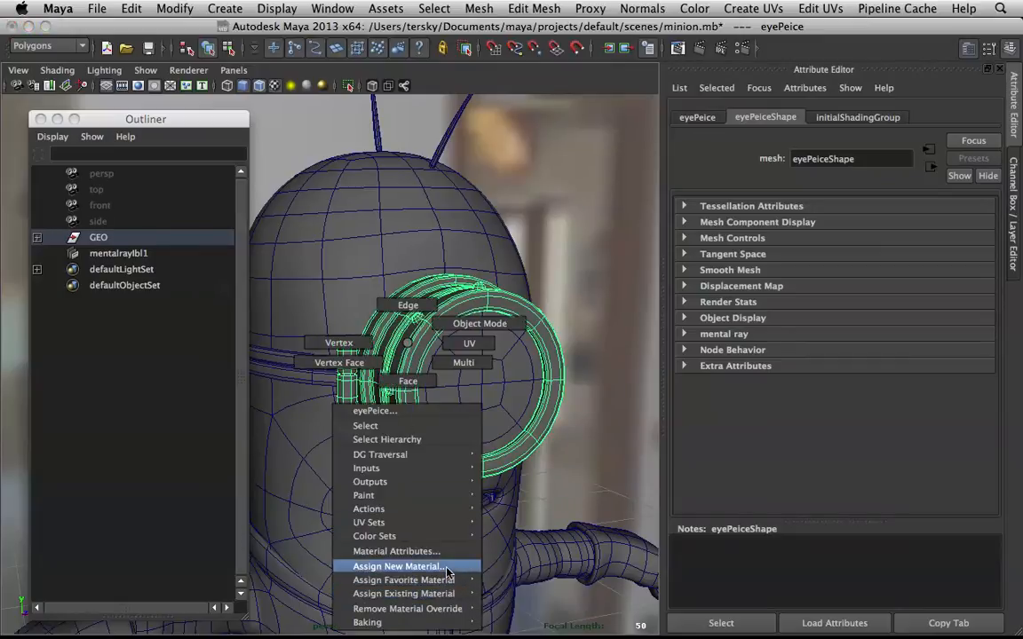
{"action": "left_click", "coordinate": [399, 565]}
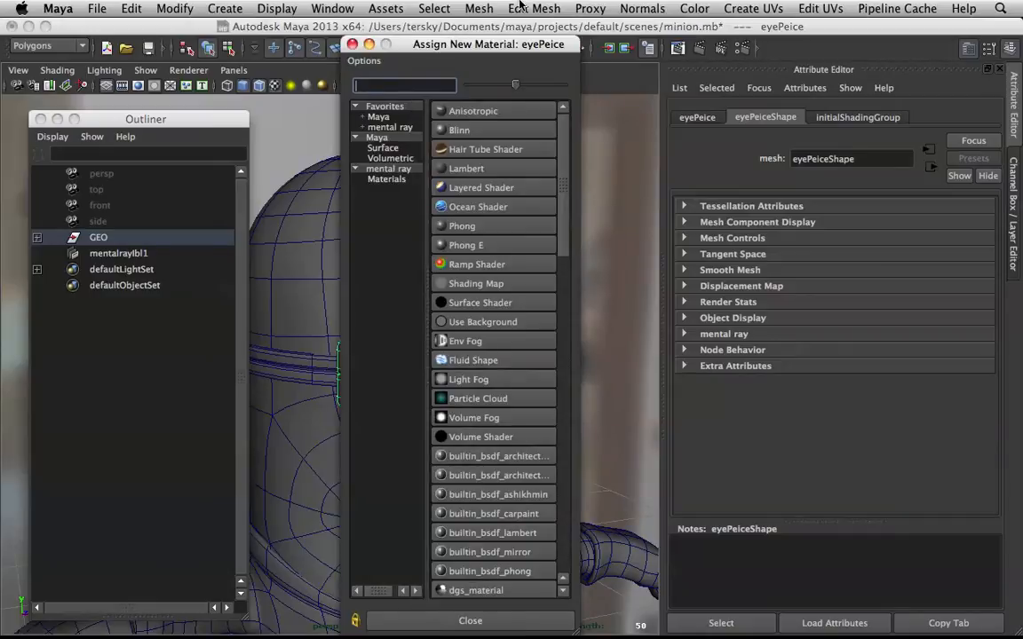
{"action": "type", "text": "mia"}
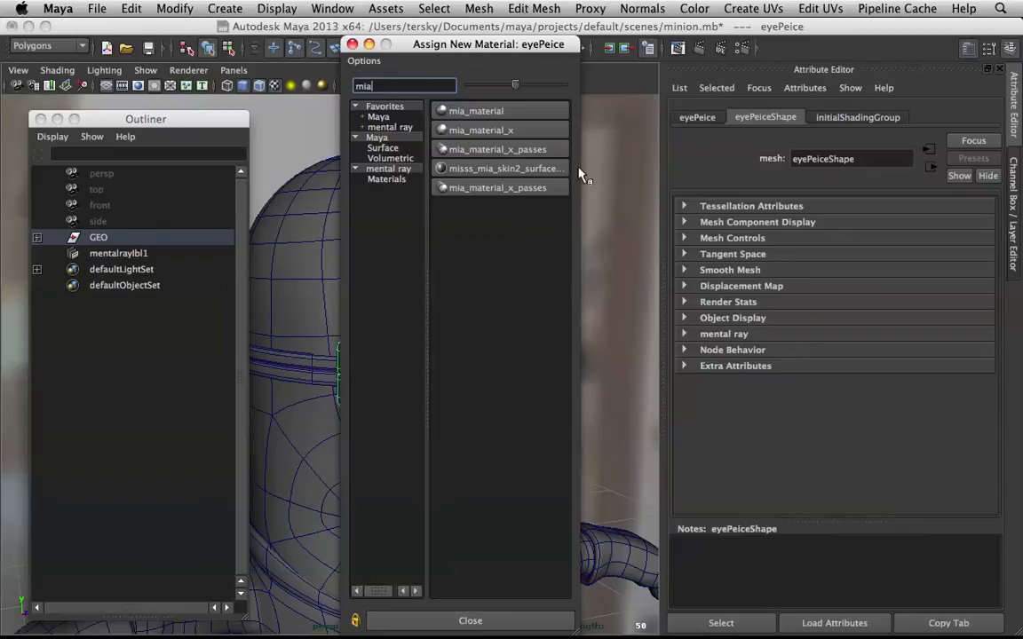
{"action": "left_click", "coordinate": [549, 151]}
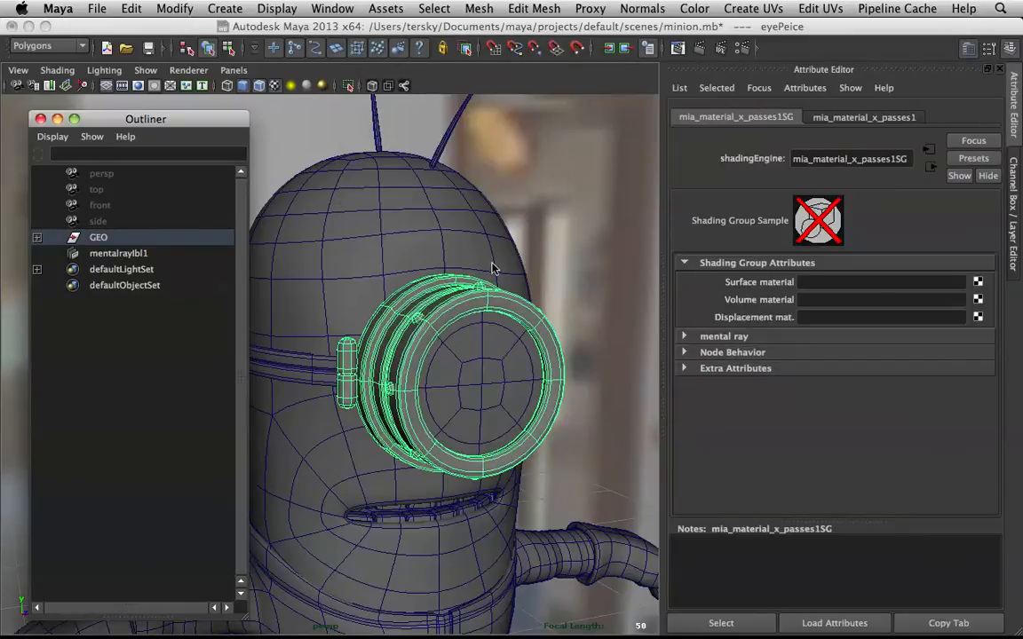
Close the Outliner, switch the workspace to the side-by-side Hypershade and perspective layout, and save the scene.
{"action": "left_click", "coordinate": [40, 119]}
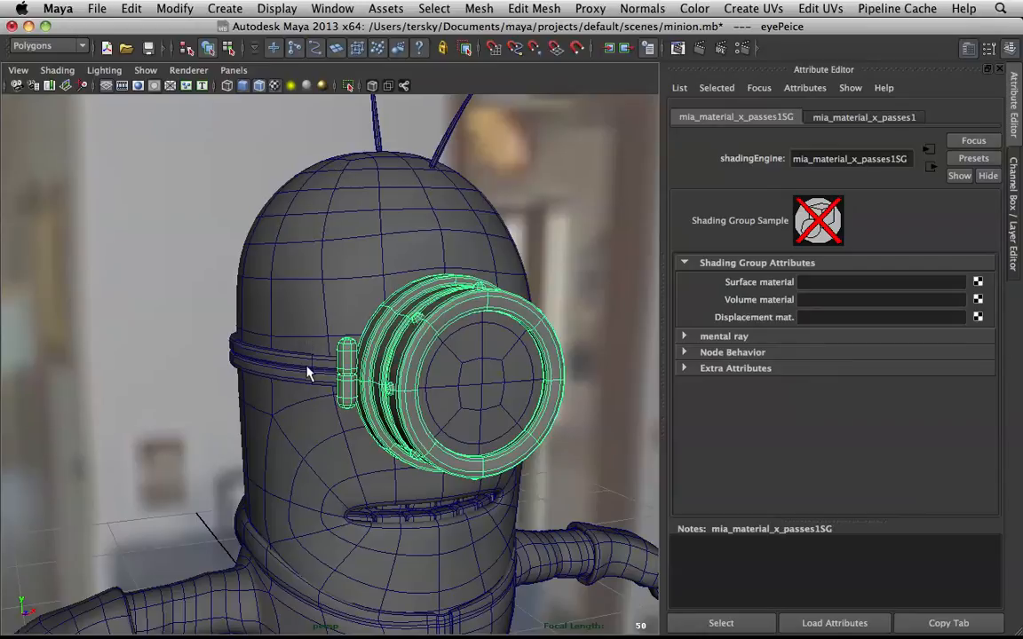
{"action": "left_click", "coordinate": [139, 342]}
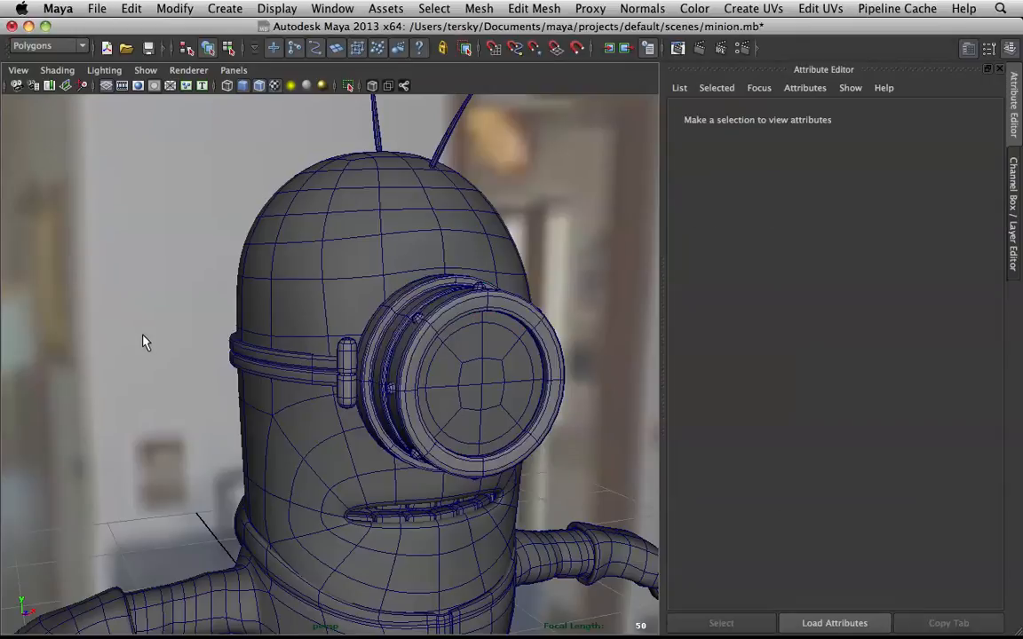
{"action": "key", "text": "space"}
{"action": "left_click_drag", "start_coordinate": [187, 208], "coordinate": [230, 211]}
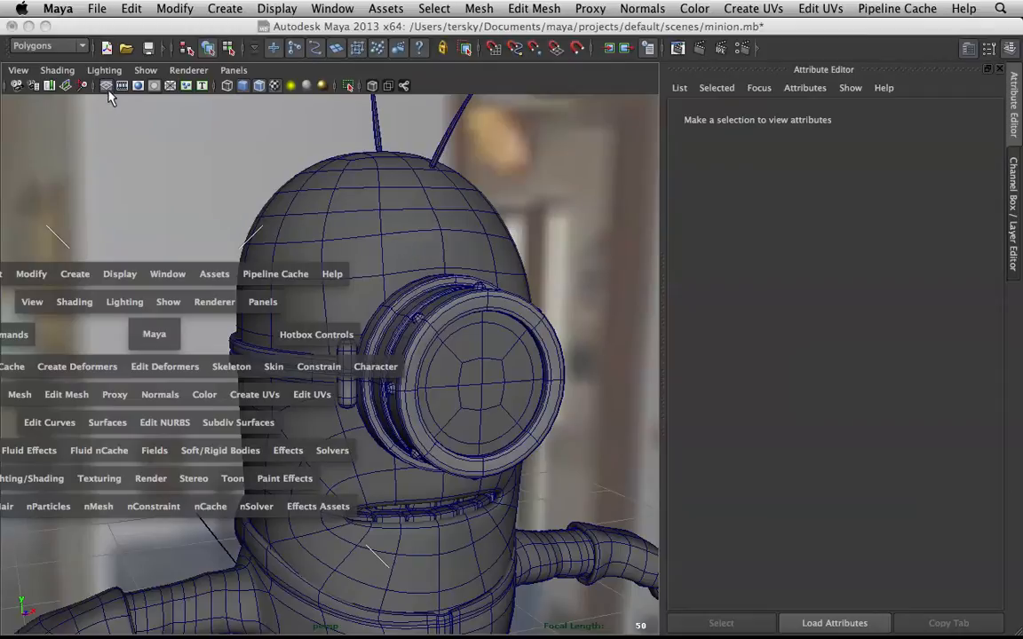
{"action": "mouse_move", "coordinate": [165, 636]}
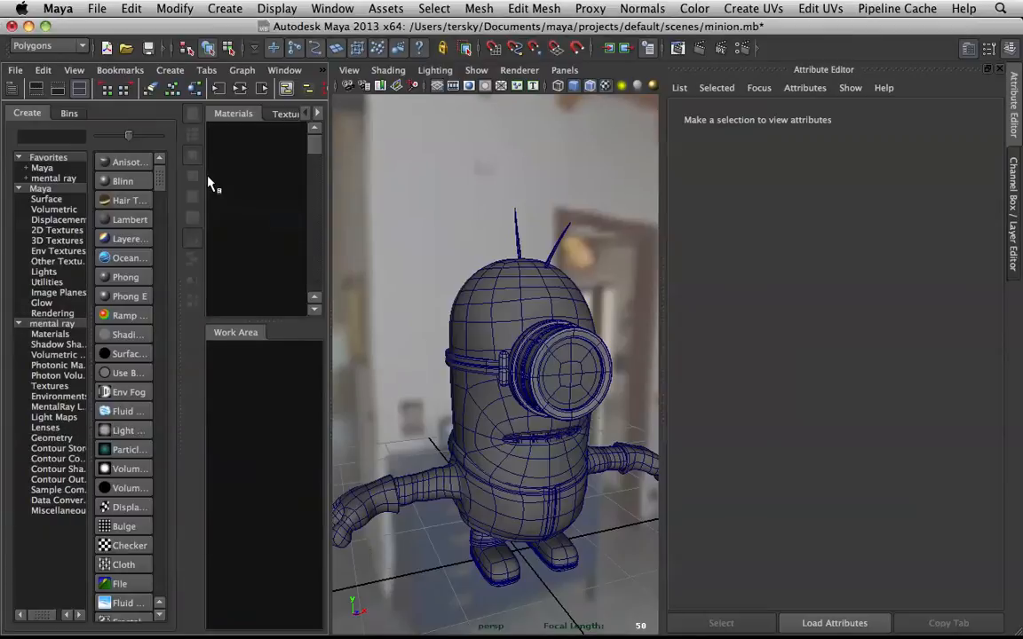
{"action": "left_click", "coordinate": [435, 166]}
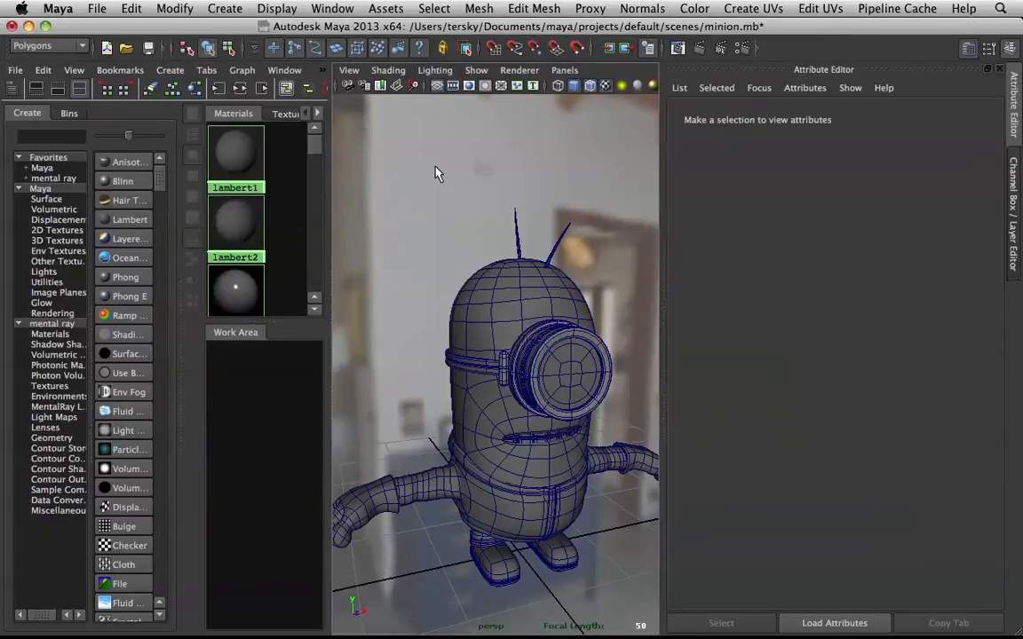
{"action": "key", "text": "super+s"}
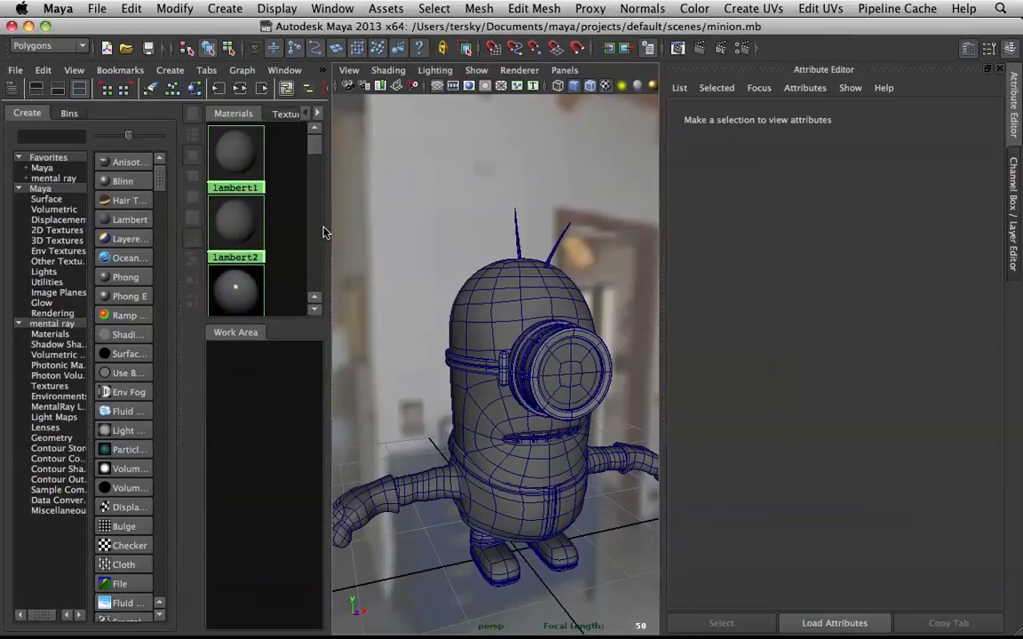
Graph the goggle's mia_material_x_passes1 material in the work area and frame the goggle with the camera's Resolution Gate turned on.
{"action": "right_click_drag", "start_coordinate": [246, 288], "coordinate": [253, 321]}
{"action": "left_click", "coordinate": [253, 410]}
{"action": "left_click_drag", "start_coordinate": [518, 276], "coordinate": [514, 279], "text": "alt"}
{"action": "right_click_drag", "start_coordinate": [514, 279], "coordinate": [555, 343], "text": "alt"}
{"action": "middle_click_drag", "start_coordinate": [555, 343], "coordinate": [480, 368], "text": "alt"}
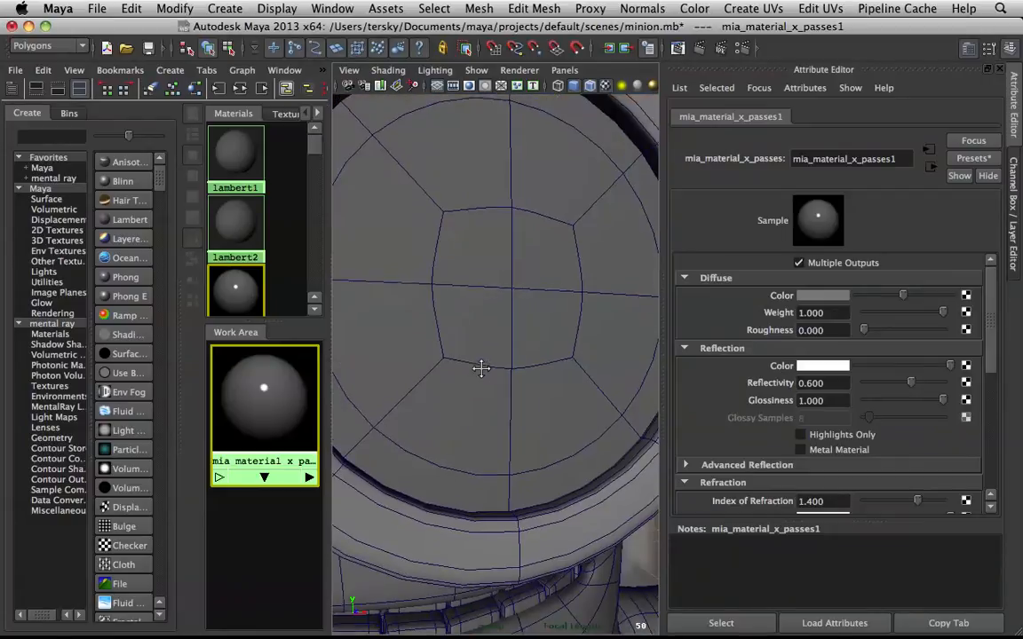
{"action": "right_click_drag", "start_coordinate": [481, 367], "coordinate": [459, 333], "text": "alt"}
{"action": "left_click_drag", "start_coordinate": [459, 333], "coordinate": [444, 298], "text": "alt"}
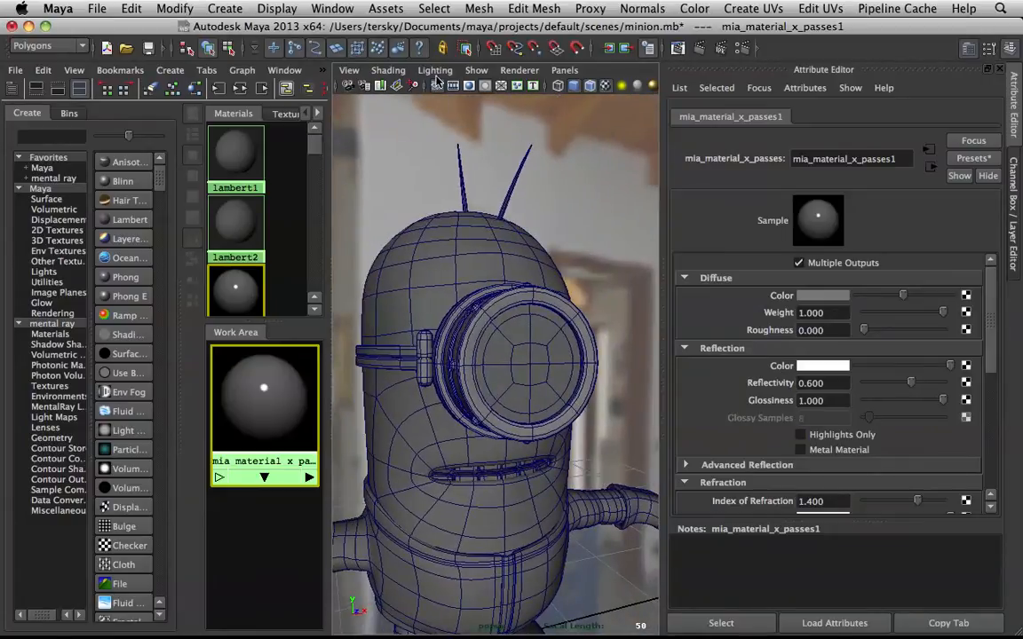
{"action": "left_click", "coordinate": [471, 86]}
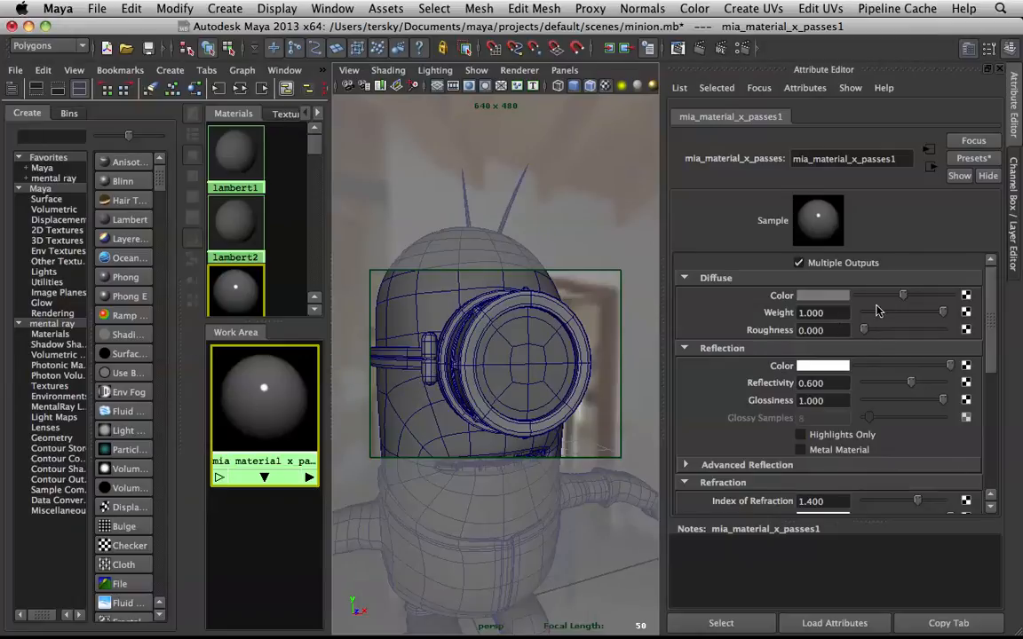
Replace the goggle material's settings with the Chrome preset and blend in 25% of the Copper preset.
{"action": "left_click", "coordinate": [973, 159]}
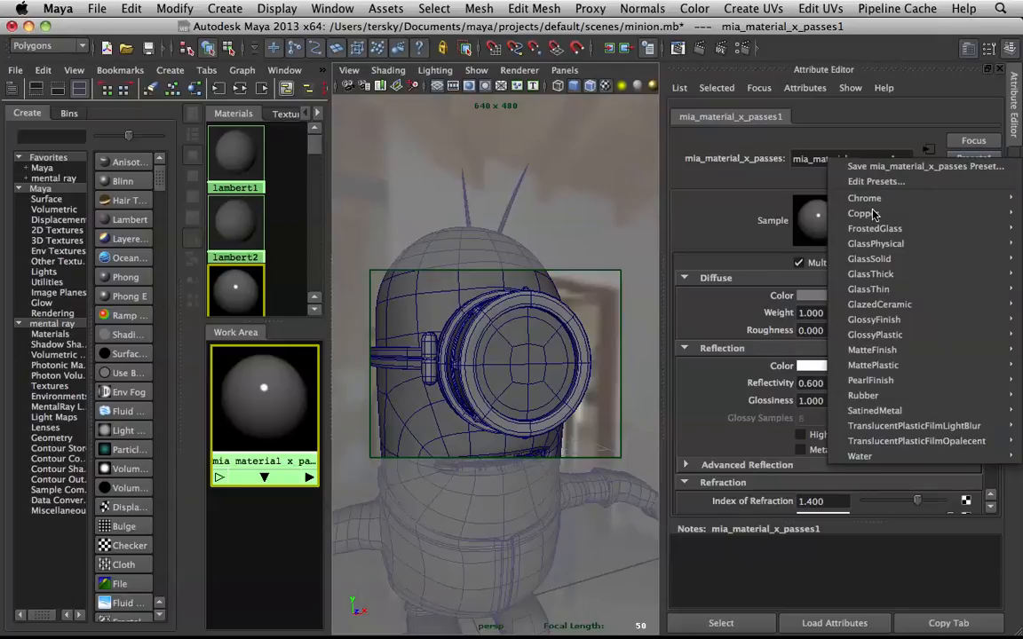
{"action": "mouse_move", "coordinate": [866, 198]}
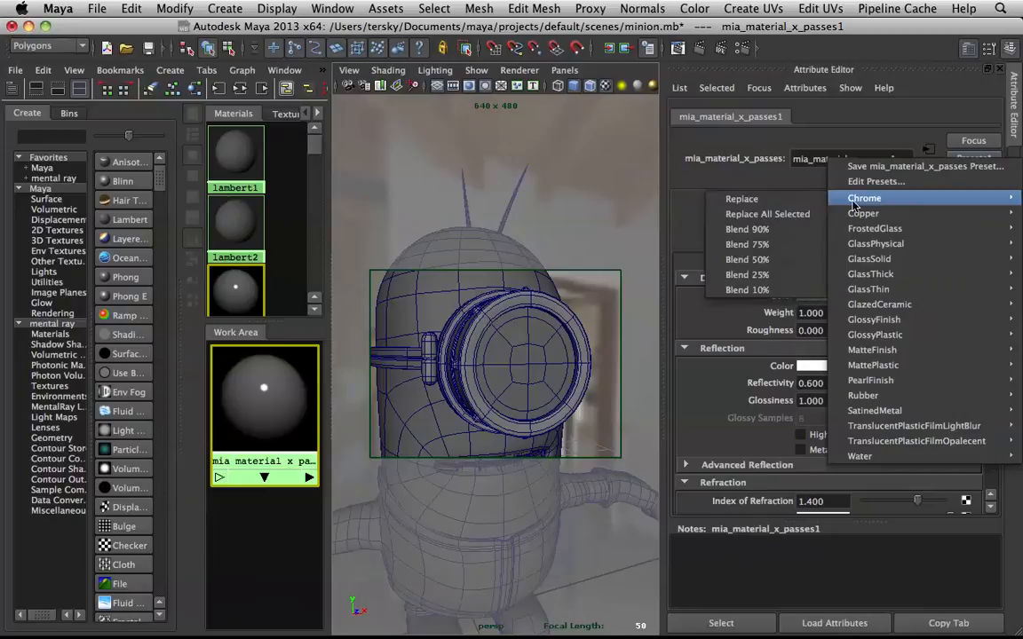
{"action": "left_click", "coordinate": [804, 201]}
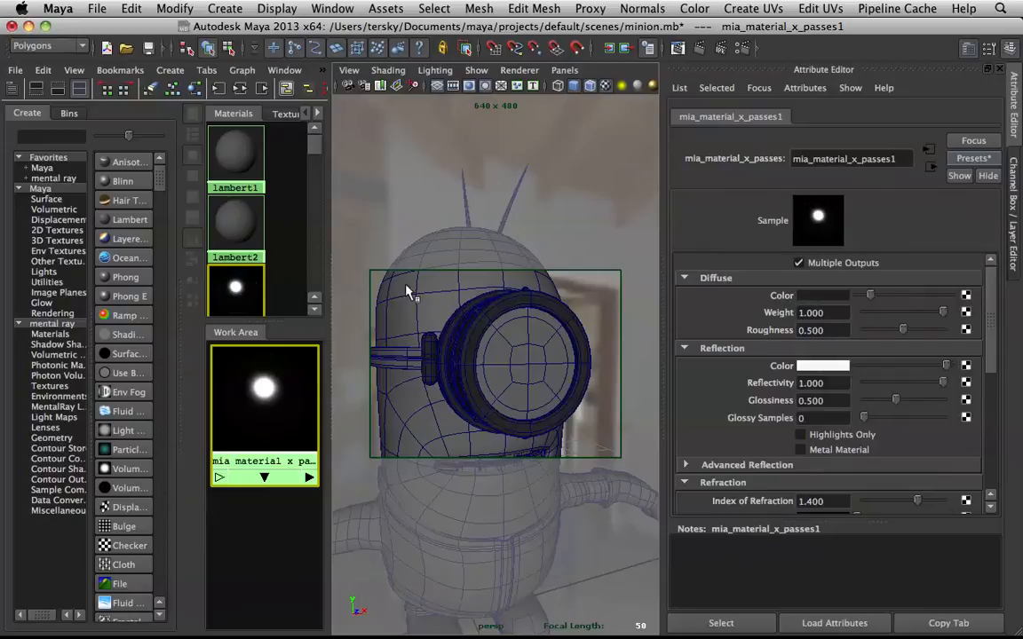
{"action": "left_click", "coordinate": [973, 158]}
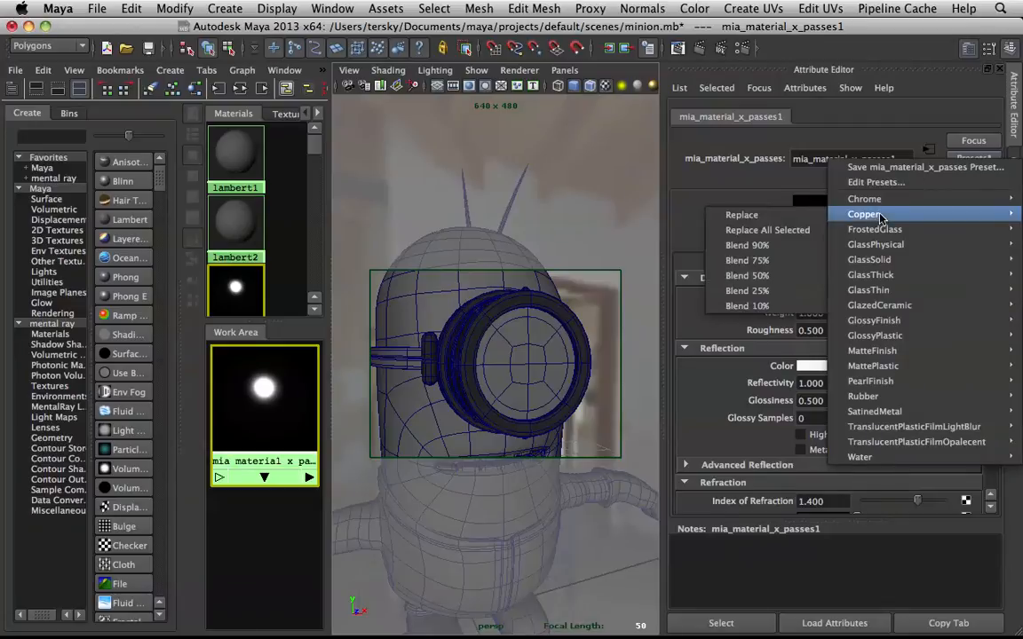
{"action": "mouse_move", "coordinate": [866, 229]}
{"action": "mouse_move", "coordinate": [839, 214]}
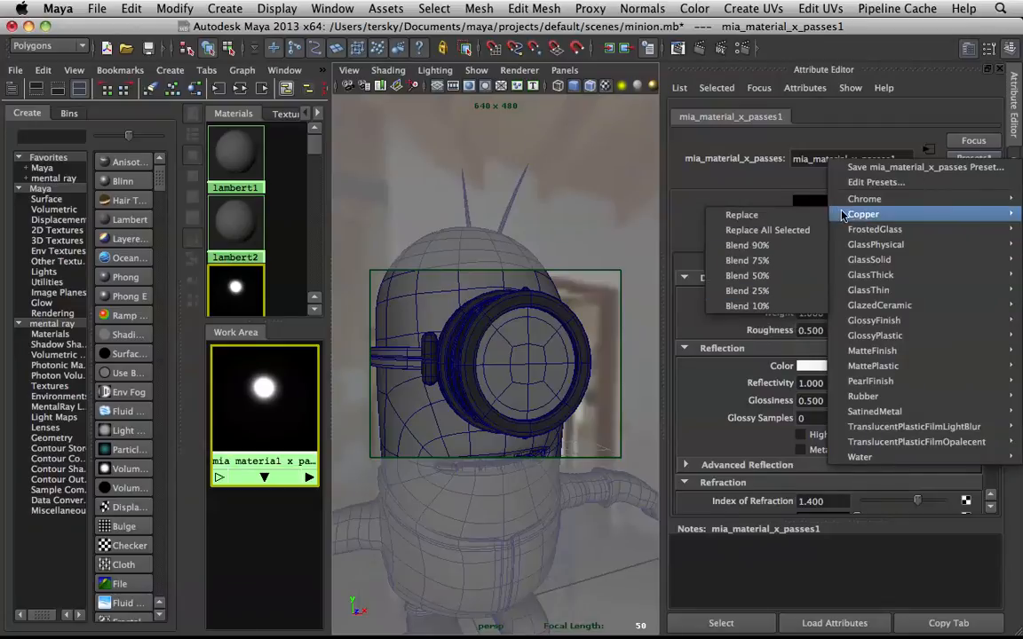
{"action": "left_click", "coordinate": [761, 294]}
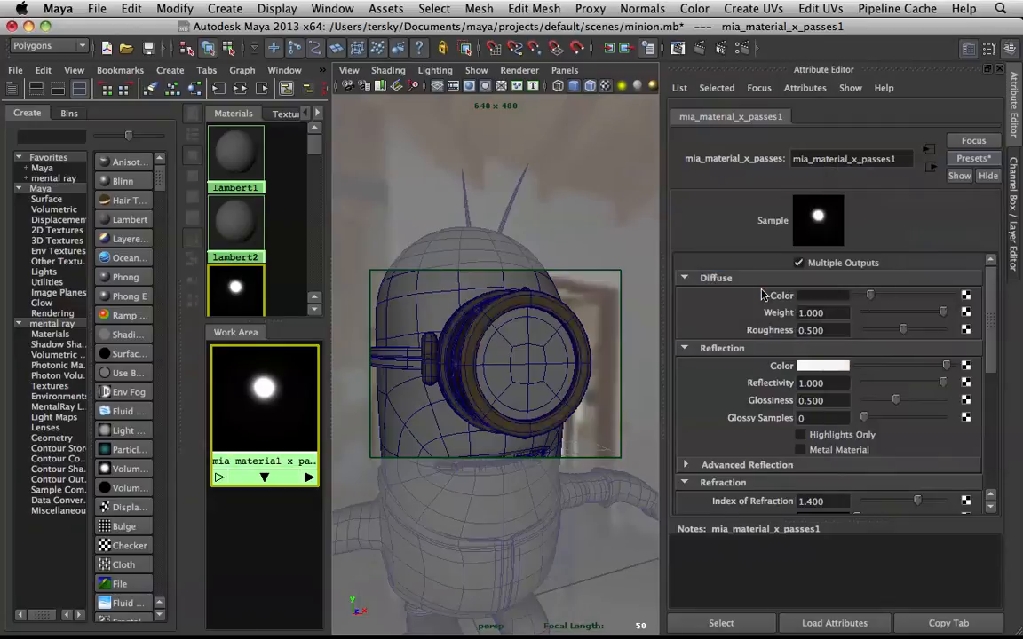
Remove the saturation from the goggle material's diffuse and reflection colors and test render the goggle close-up.
{"action": "left_click", "coordinate": [830, 294]}
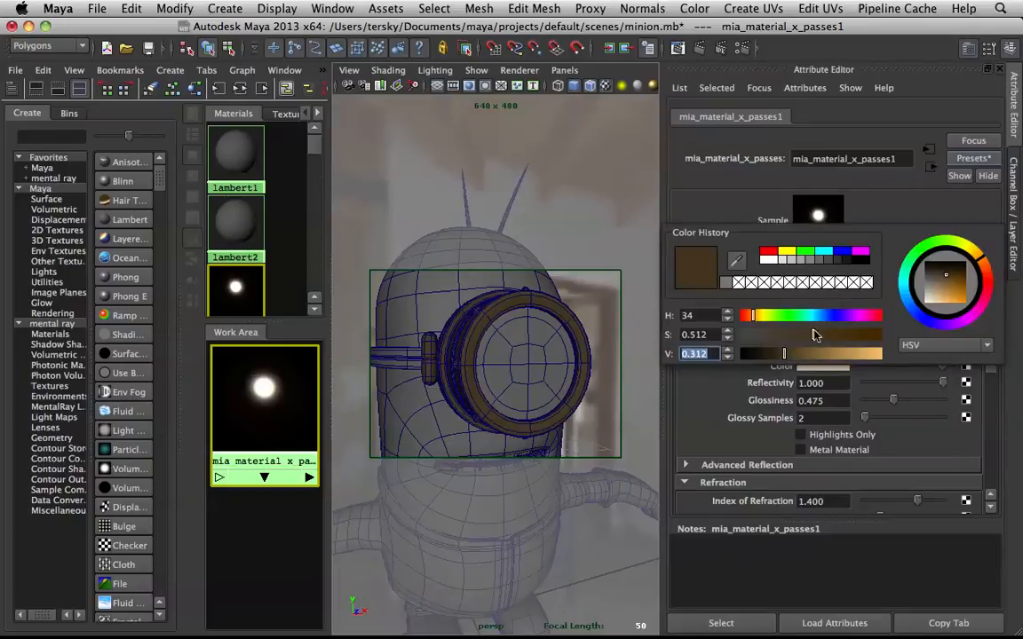
{"action": "left_click_drag", "start_coordinate": [781, 335], "coordinate": [715, 338]}
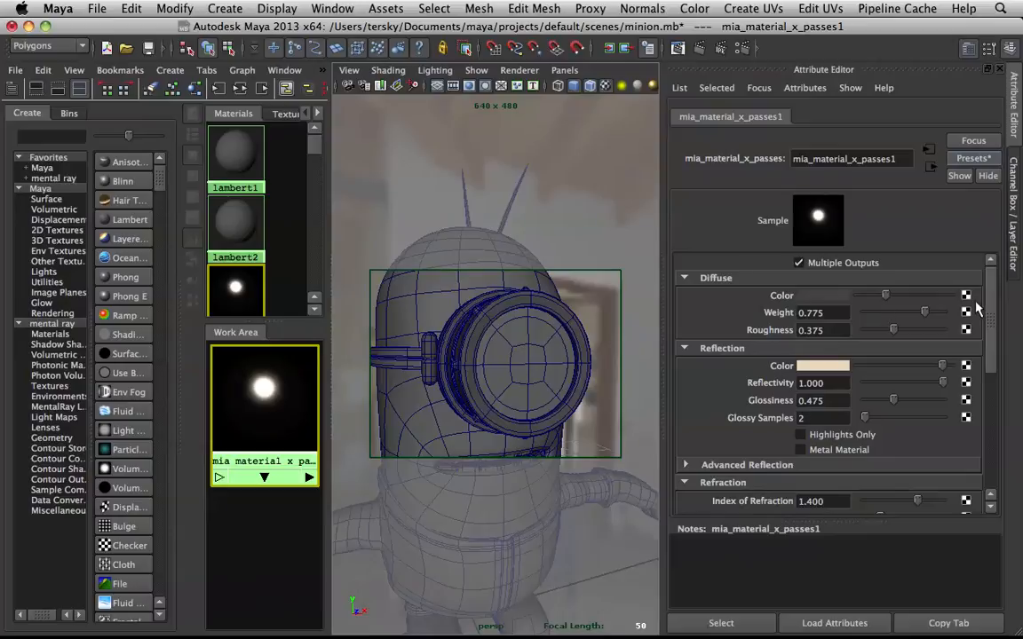
{"action": "left_click", "coordinate": [830, 365]}
{"action": "left_click_drag", "start_coordinate": [771, 410], "coordinate": [734, 411]}
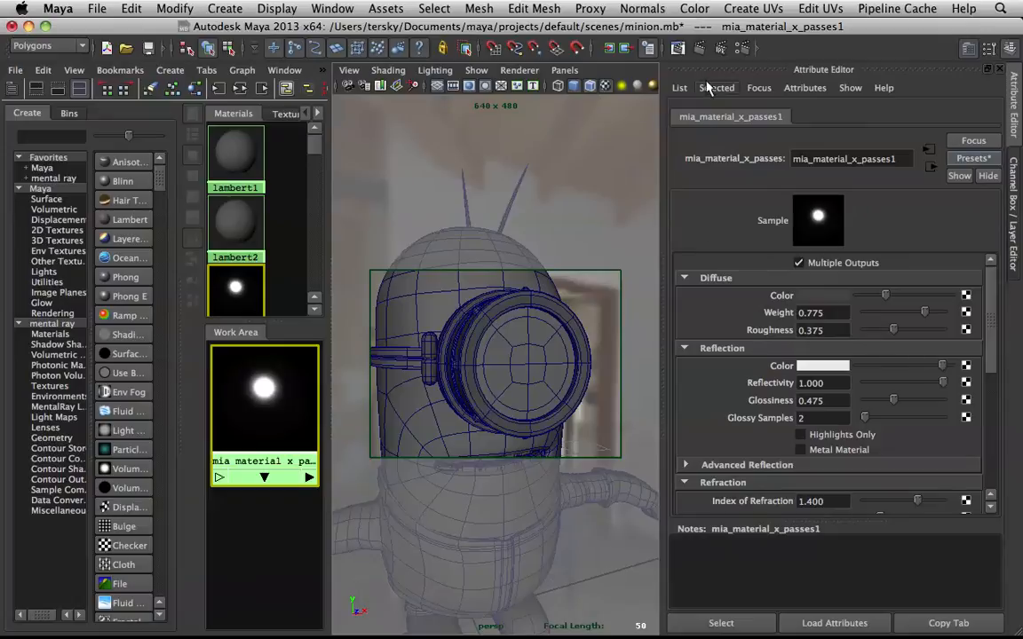
{"action": "left_click", "coordinate": [699, 48]}
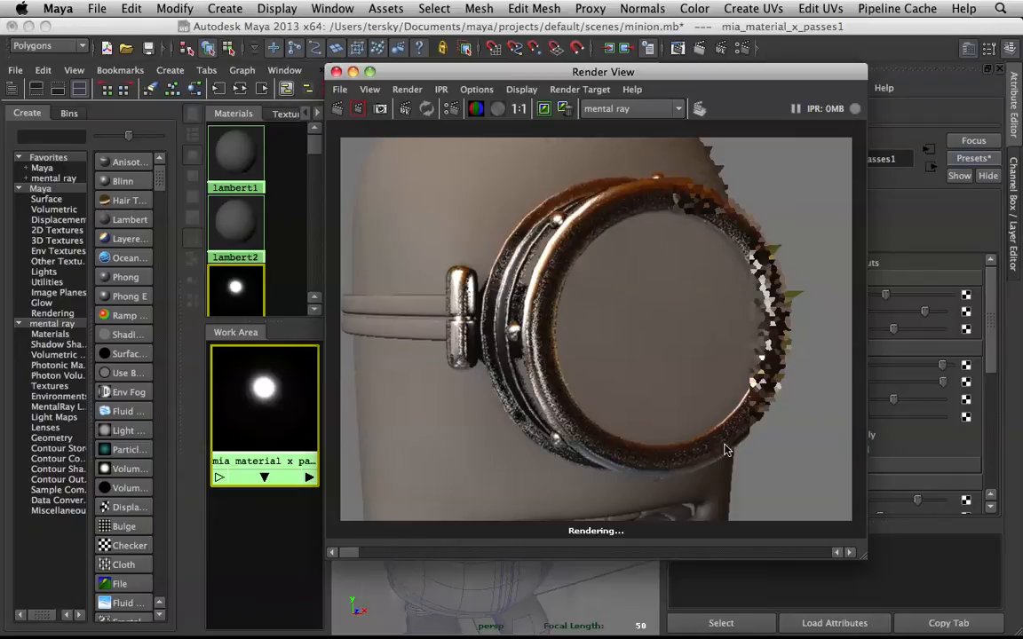
{"action": "left_click_drag", "start_coordinate": [697, 78], "coordinate": [467, 61]}
Set the goggle material's Glossy Samples to 8 and Reflectivity to about 0.727, and render the close-up again.
{"action": "left_click", "coordinate": [822, 418]}
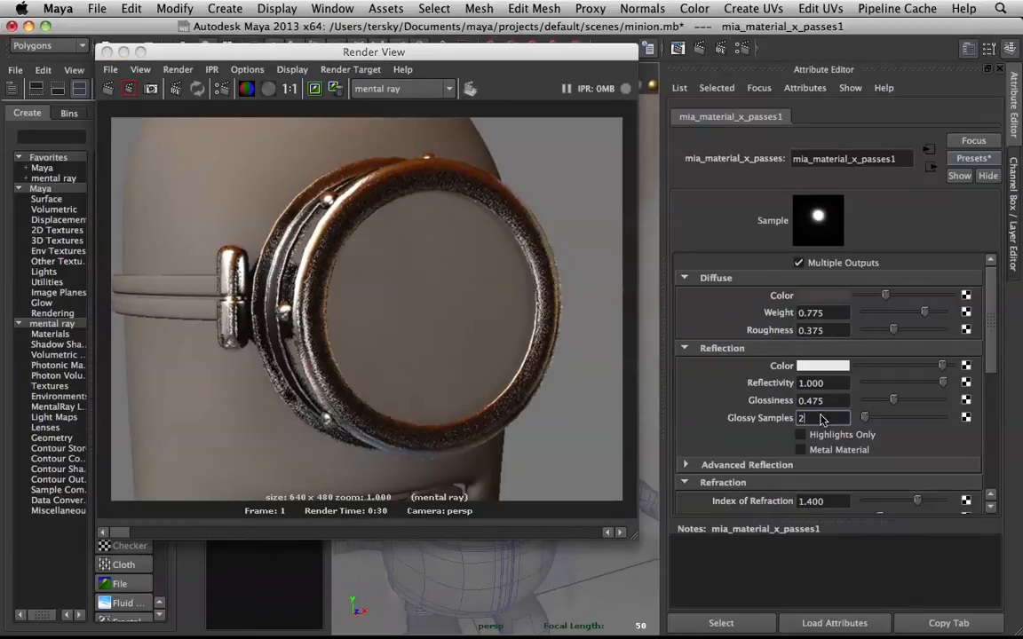
{"action": "type", "text": "8"}
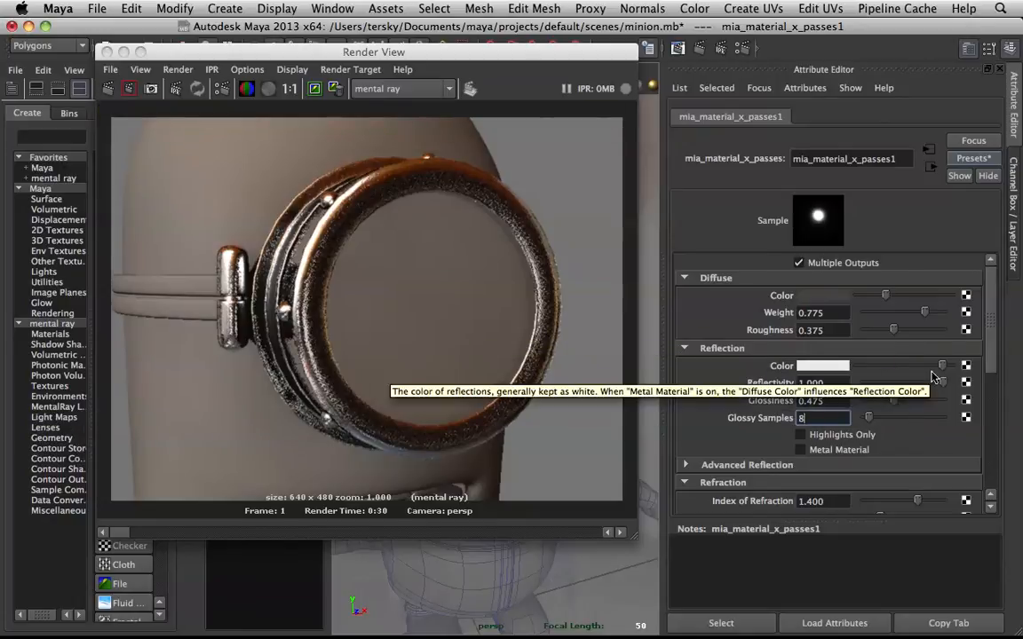
{"action": "left_click_drag", "start_coordinate": [942, 383], "coordinate": [921, 386]}
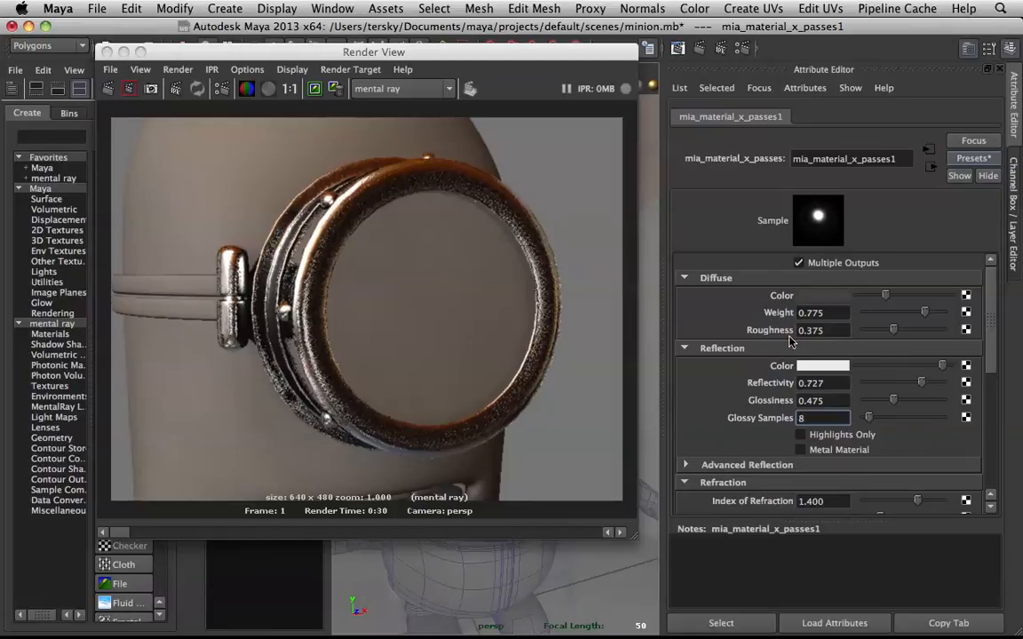
{"action": "left_click", "coordinate": [107, 89]}
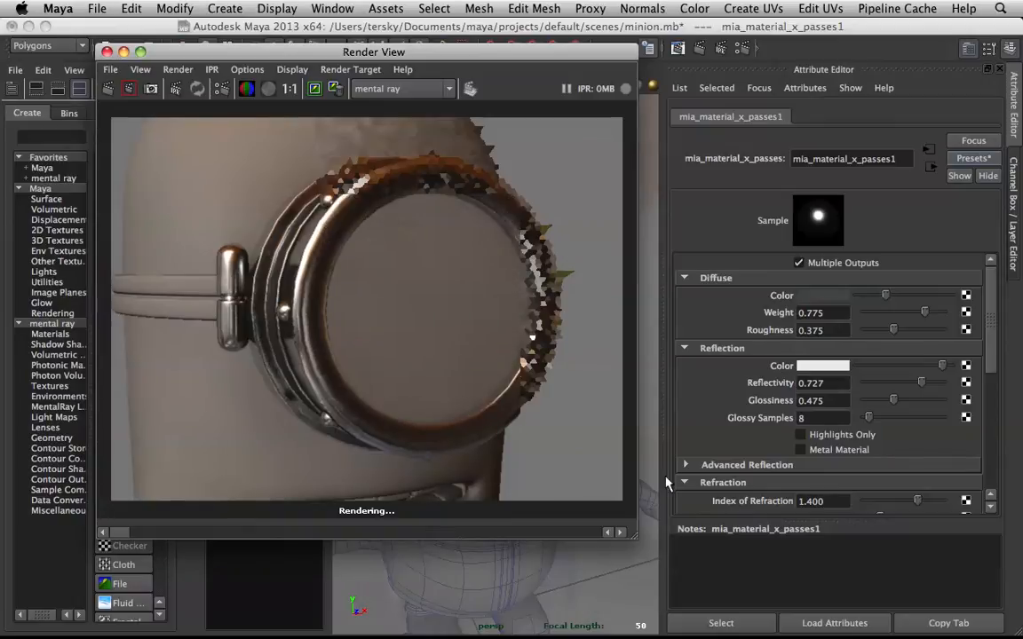
Raise the goggle material's Glossy Samples to 16 and lower its Reflectivity to about 0.596.
{"action": "left_click", "coordinate": [829, 417]}
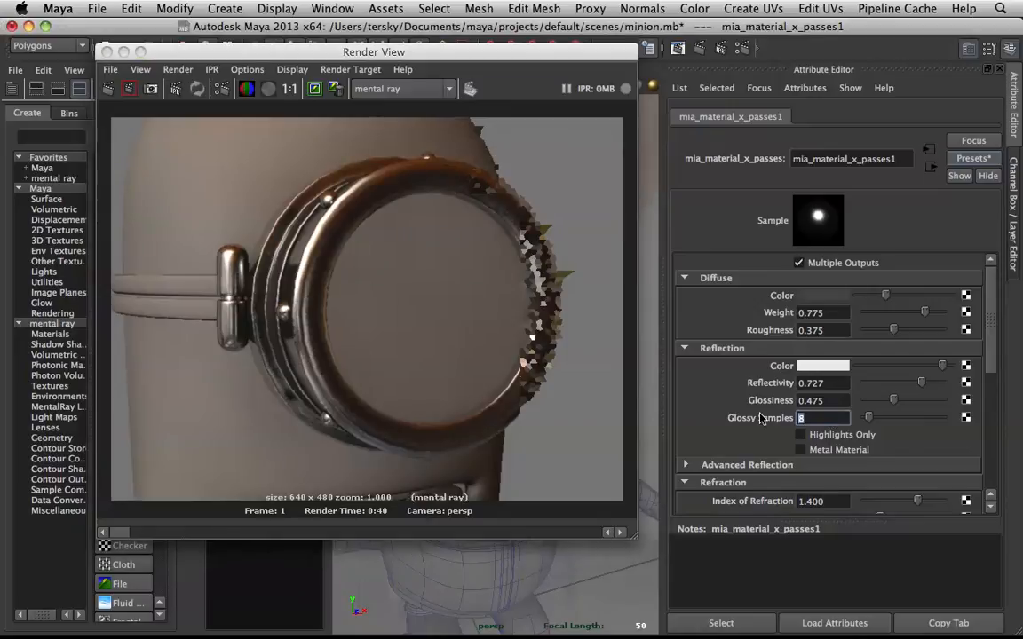
{"action": "type", "text": "16"}
{"action": "left_click_drag", "start_coordinate": [911, 383], "coordinate": [909, 382]}
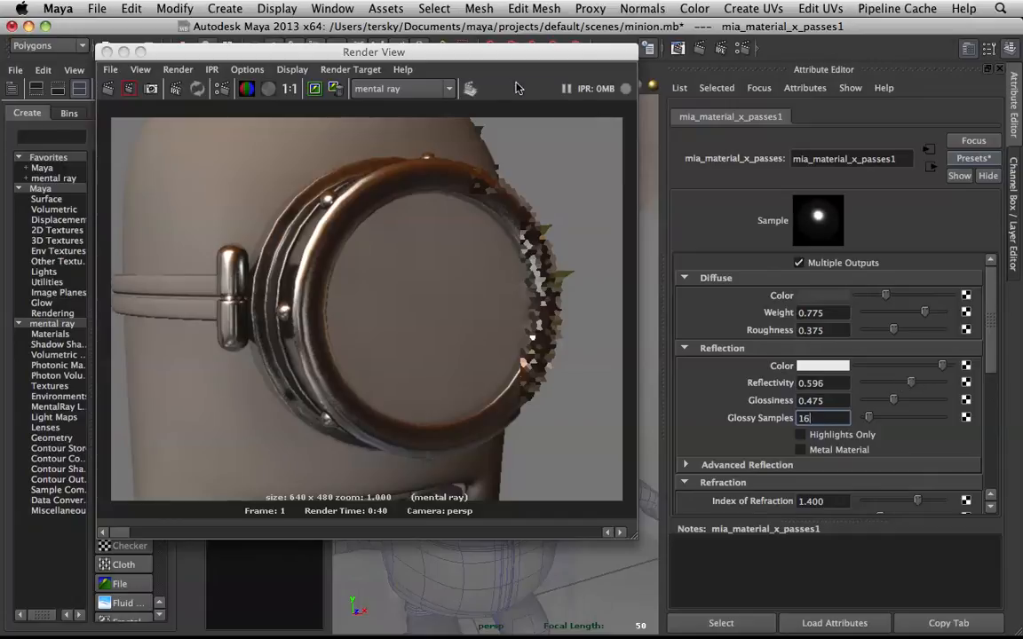
Set the final gathering Point Interpolation to 10 and test render the minion's head from the wider view.
{"action": "left_click_drag", "start_coordinate": [346, 60], "coordinate": [796, 202]}
{"action": "key", "text": "["}
{"action": "key", "text": "]"}
{"action": "scroll", "coordinate": [461, 331], "scroll_direction": "down", "scroll_amount": 3}
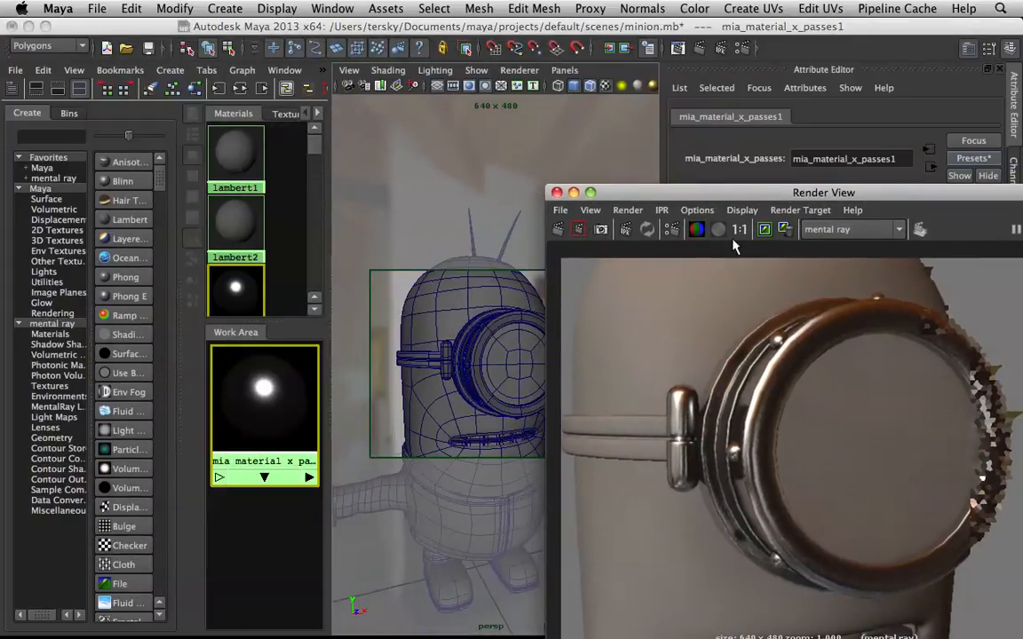
{"action": "left_click", "coordinate": [697, 230]}
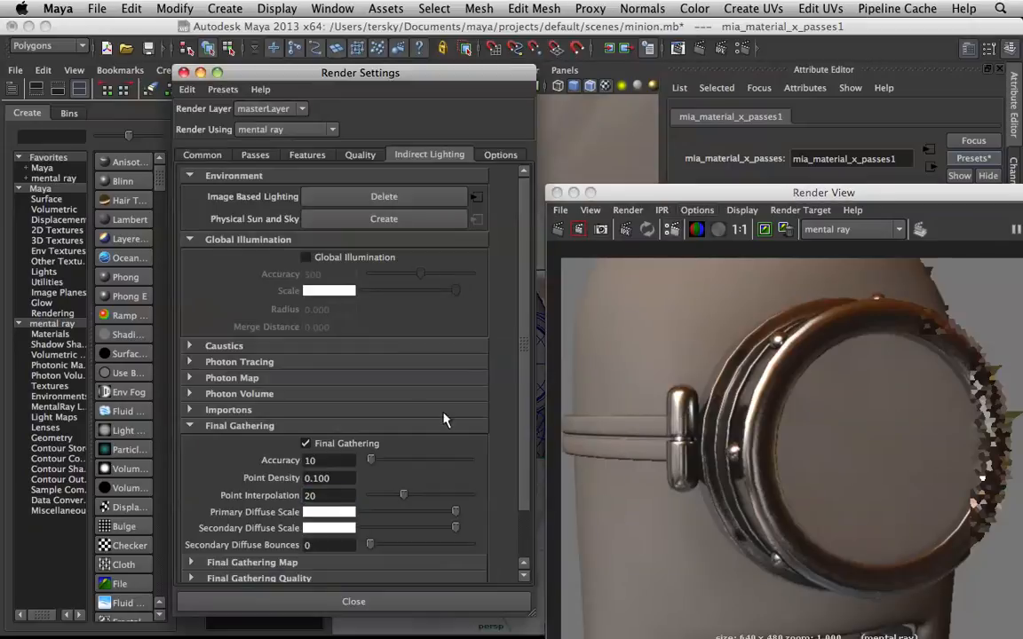
{"action": "double_click", "coordinate": [324, 495]}
{"action": "type", "text": "10"}
{"action": "key", "text": "Return"}
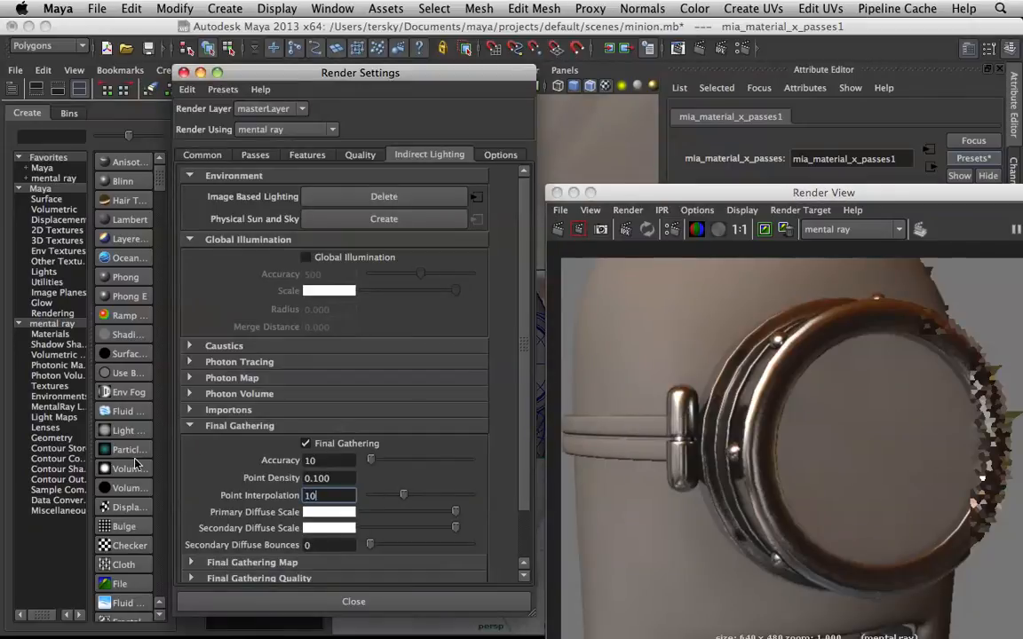
{"action": "left_click", "coordinate": [183, 72]}
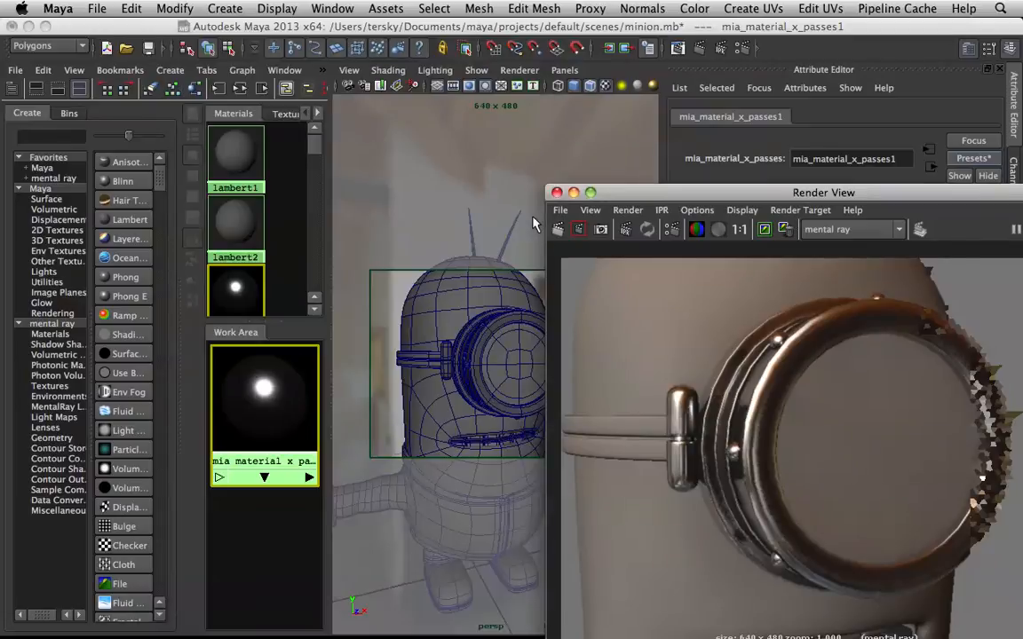
{"action": "left_click", "coordinate": [556, 230]}
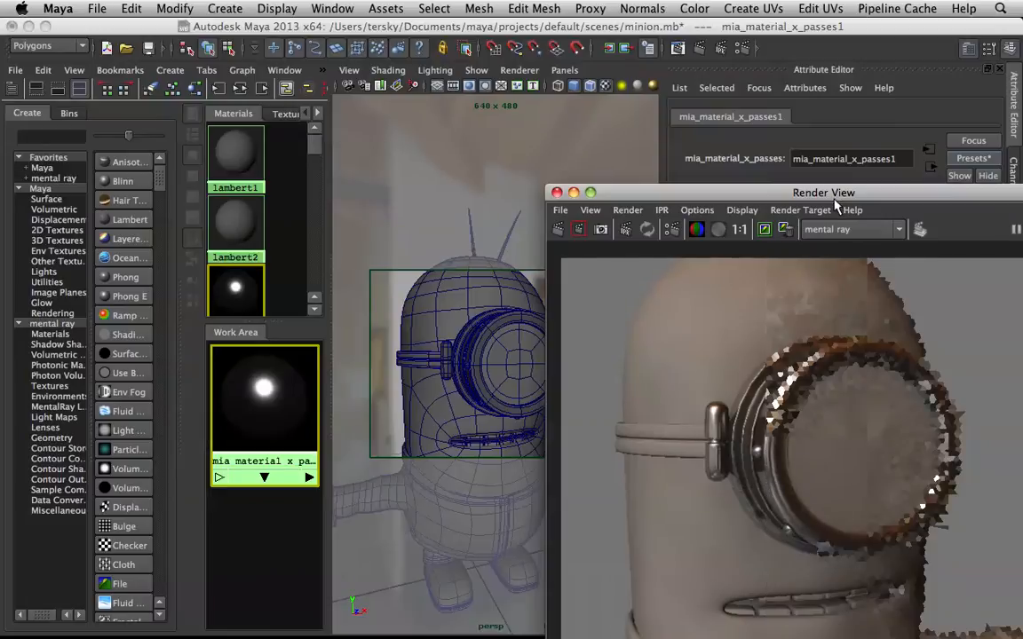
Delete and recreate the image based lighting node, and turn off its Primary Visibility.
{"action": "left_click_drag", "start_coordinate": [835, 202], "coordinate": [410, 92]}
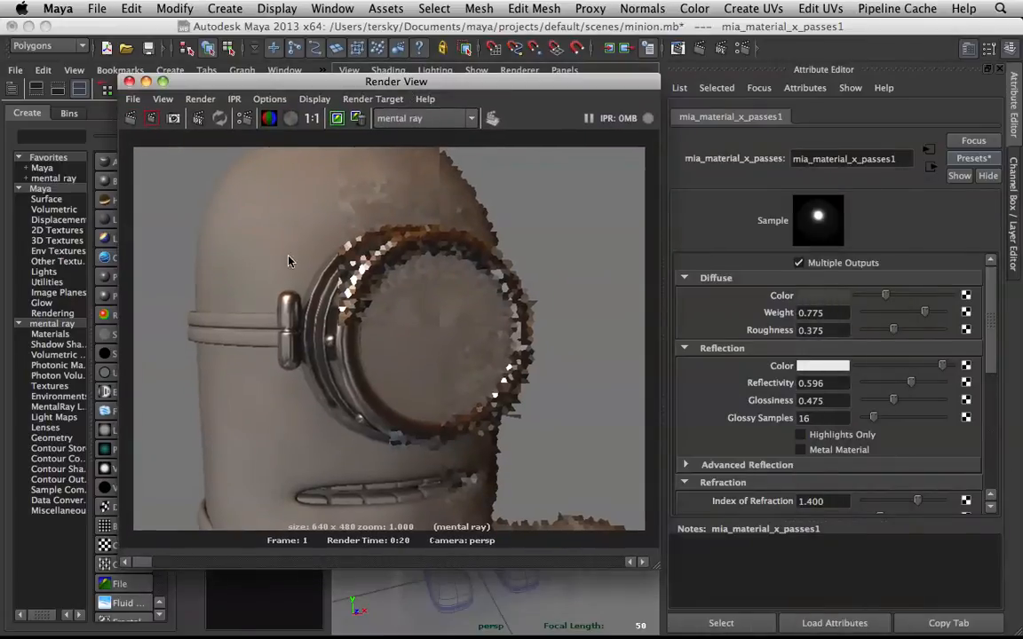
{"action": "left_click", "coordinate": [246, 121]}
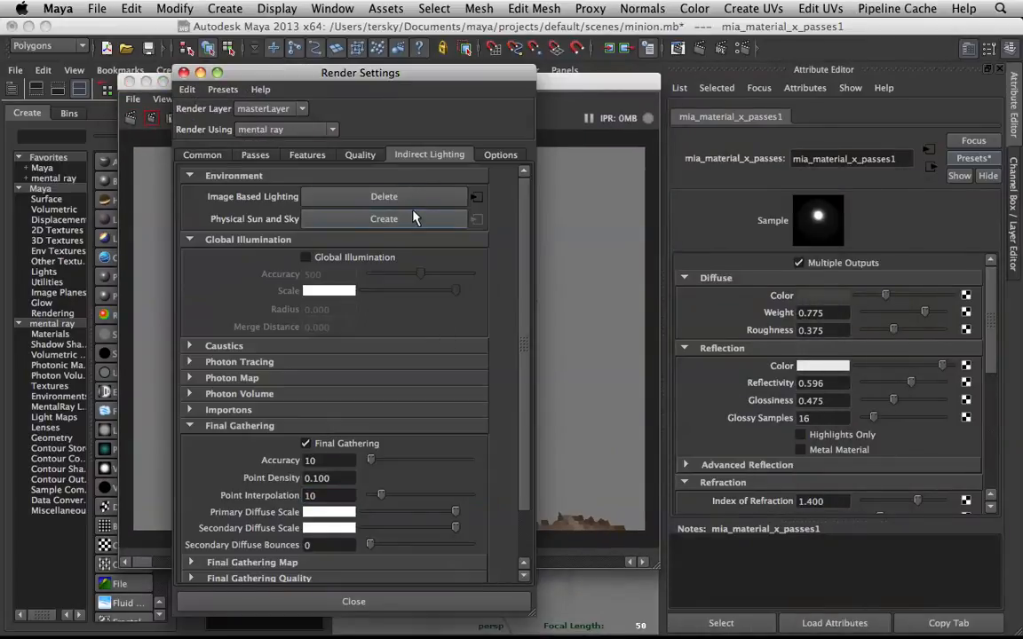
{"action": "left_click", "coordinate": [373, 196]}
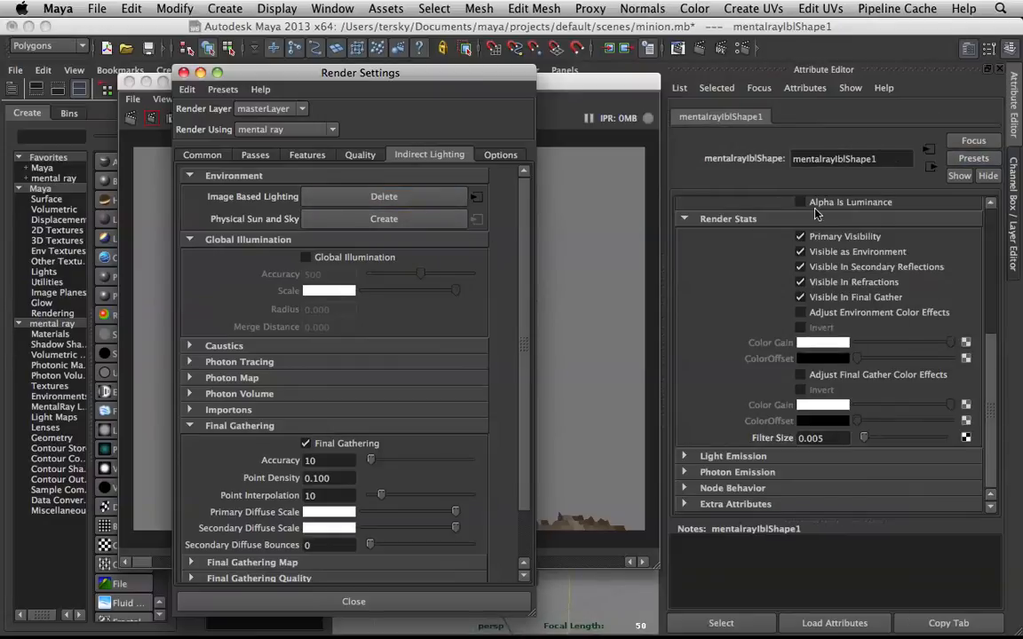
{"action": "scroll", "coordinate": [836, 300], "scroll_direction": "up", "scroll_amount": 4}
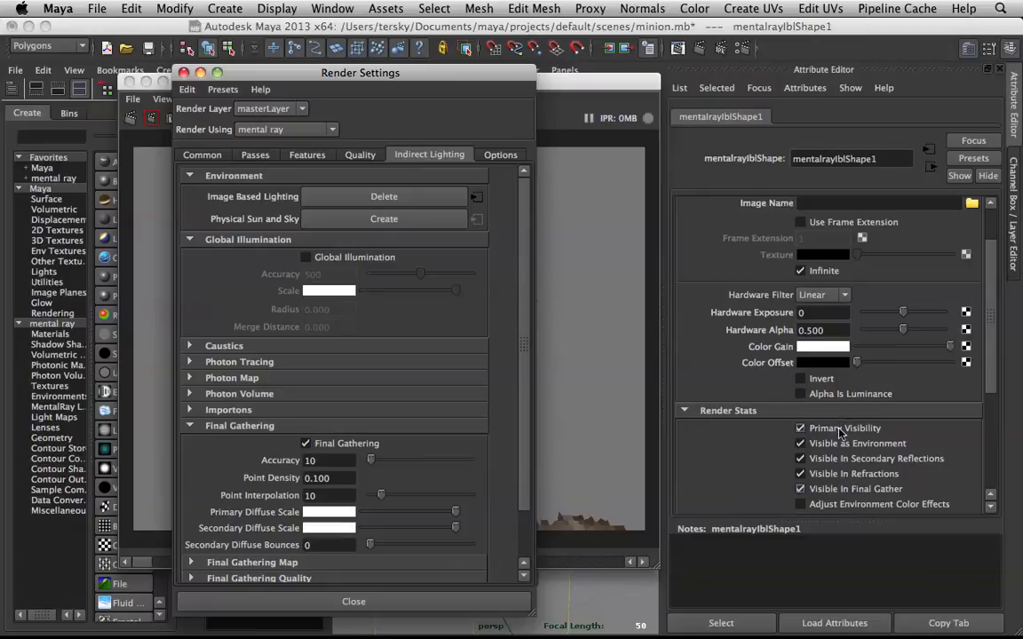
{"action": "left_click", "coordinate": [800, 429]}
{"action": "scroll", "coordinate": [920, 303], "scroll_direction": "up", "scroll_amount": 2}
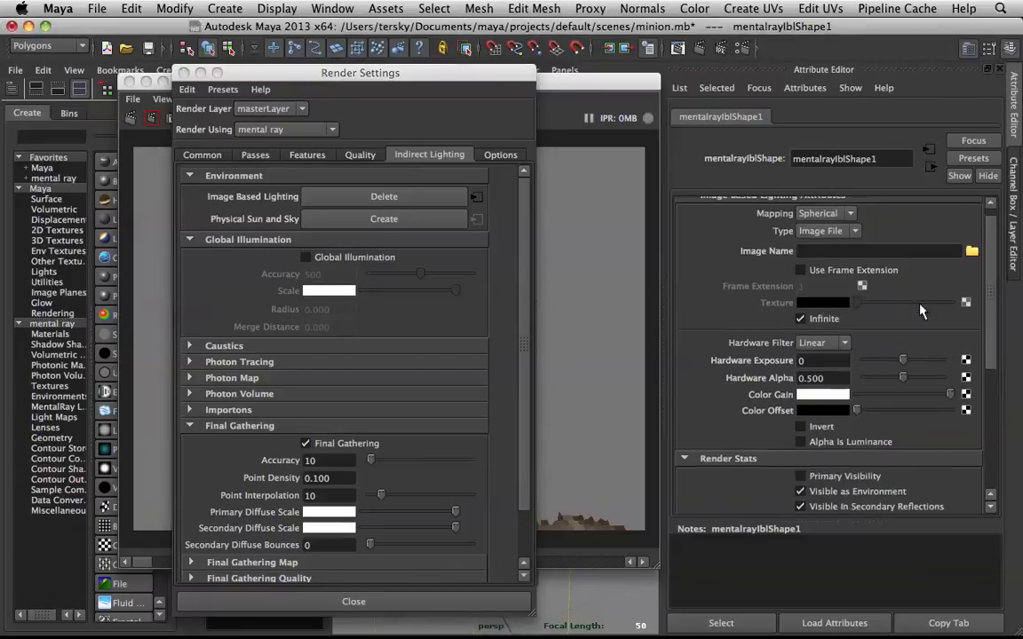
Load "Organic Chemistry Lab - panorama-XL.jpg" as the environment image for the image based lighting and render the head again.
{"action": "left_click", "coordinate": [969, 264]}
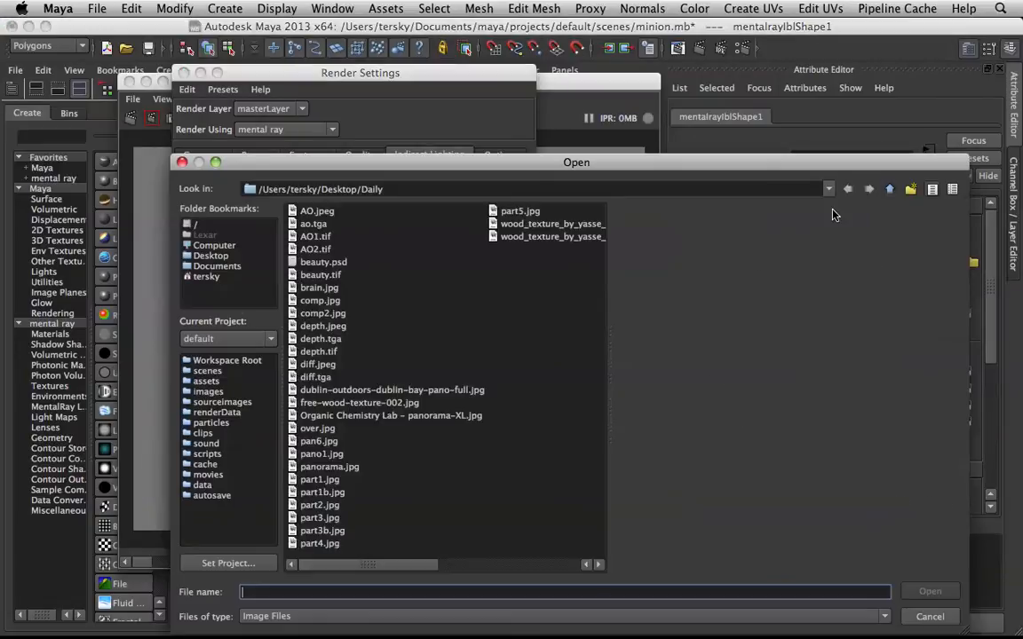
{"action": "left_click", "coordinate": [345, 415]}
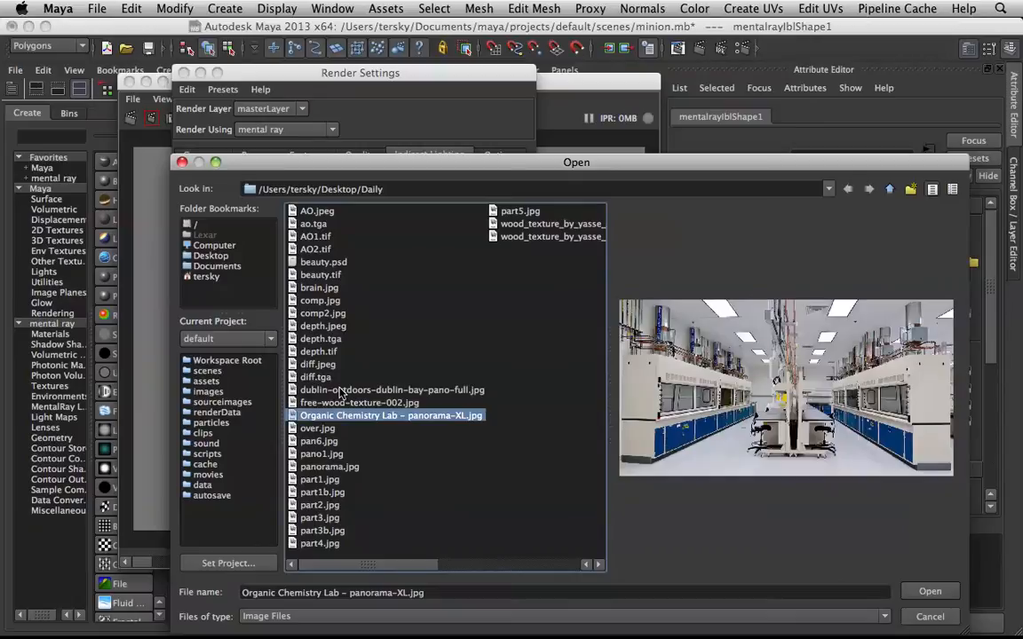
{"action": "left_click", "coordinate": [927, 591]}
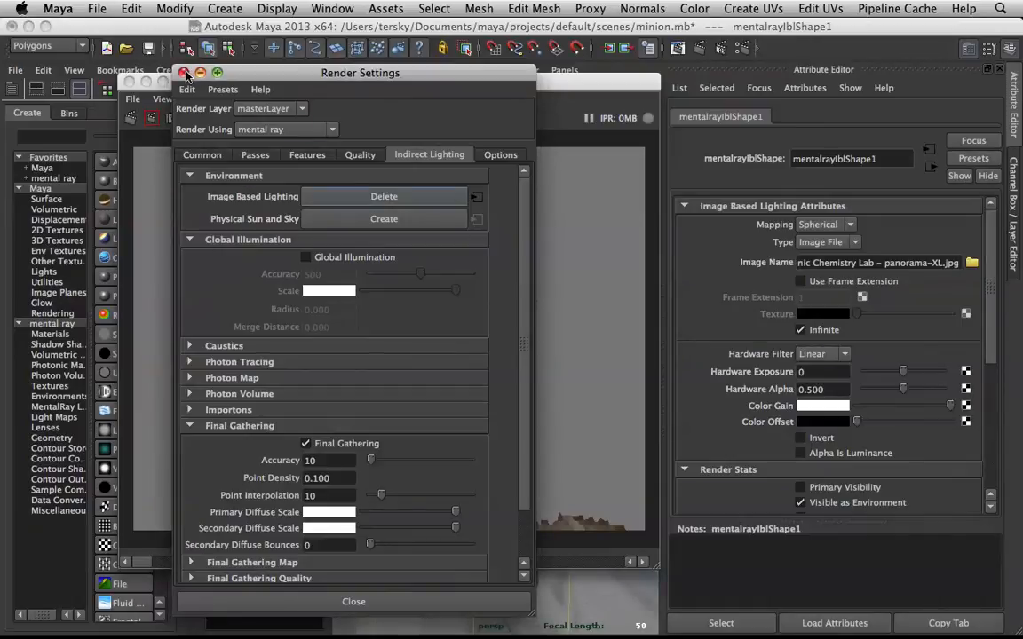
{"action": "left_click", "coordinate": [185, 73]}
{"action": "left_click", "coordinate": [131, 118]}
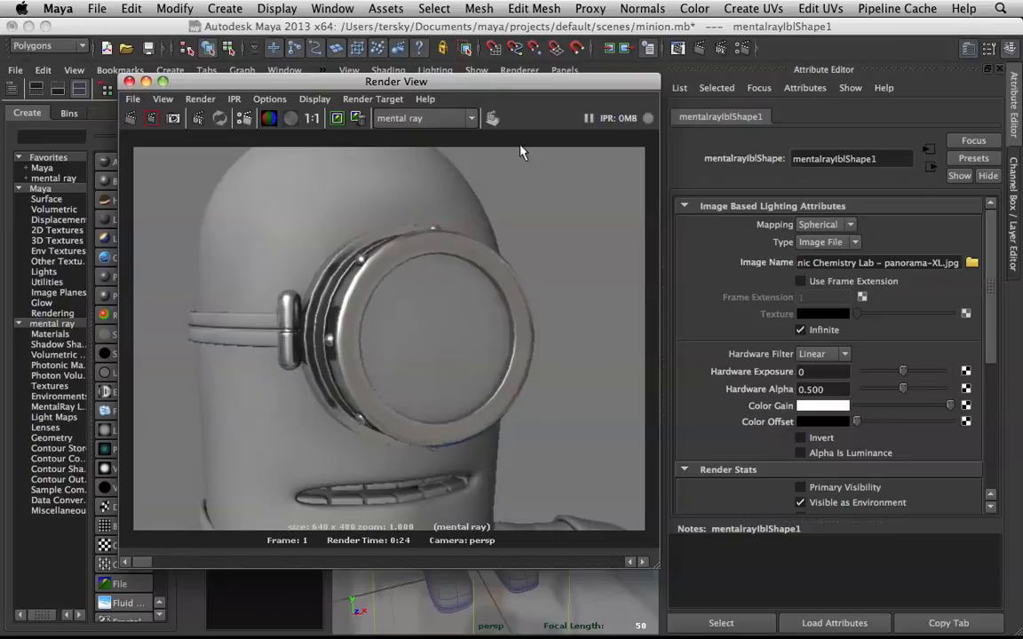
Give the goggle material's reflection color a faint warm tint by slightly raising its saturation.
{"action": "left_click_drag", "start_coordinate": [422, 81], "coordinate": [434, 49]}
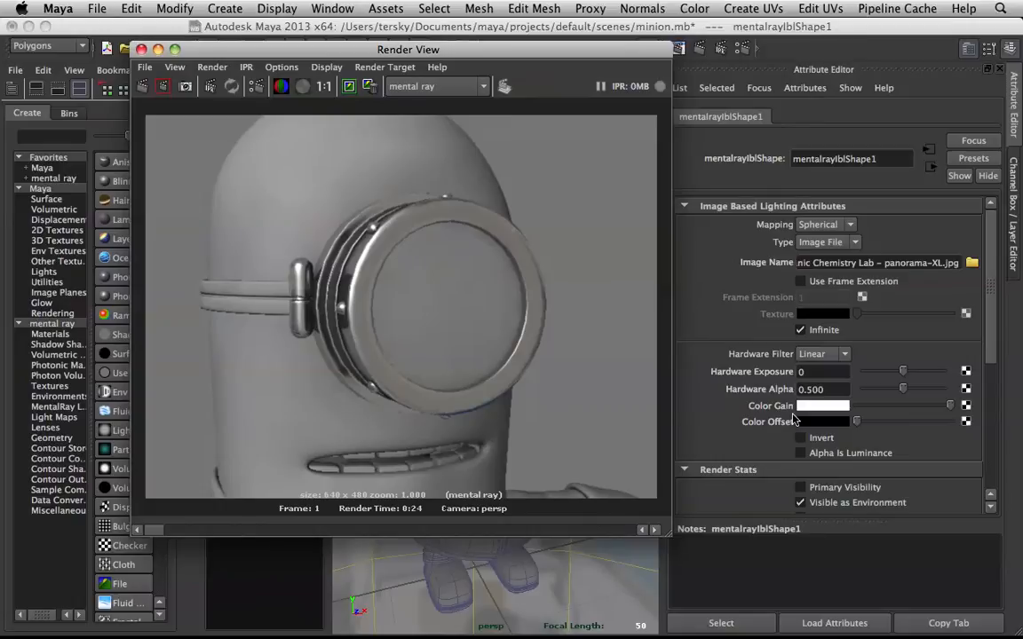
{"action": "left_click_drag", "start_coordinate": [463, 48], "coordinate": [639, 47]}
{"action": "left_click_drag", "start_coordinate": [261, 426], "coordinate": [263, 582]}
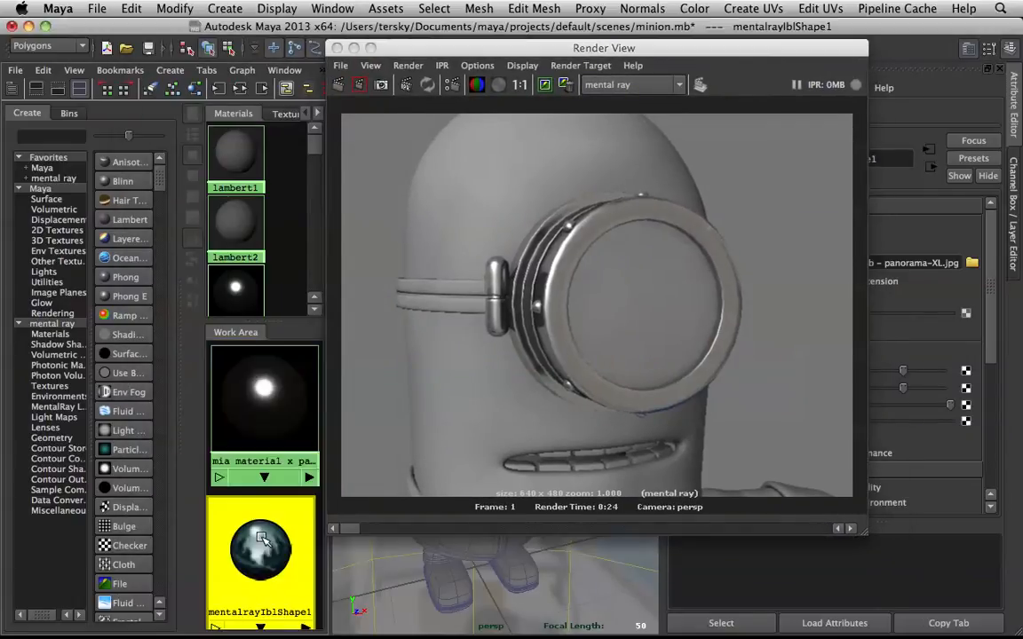
{"action": "left_click", "coordinate": [262, 380]}
{"action": "left_click_drag", "start_coordinate": [577, 49], "coordinate": [293, 41]}
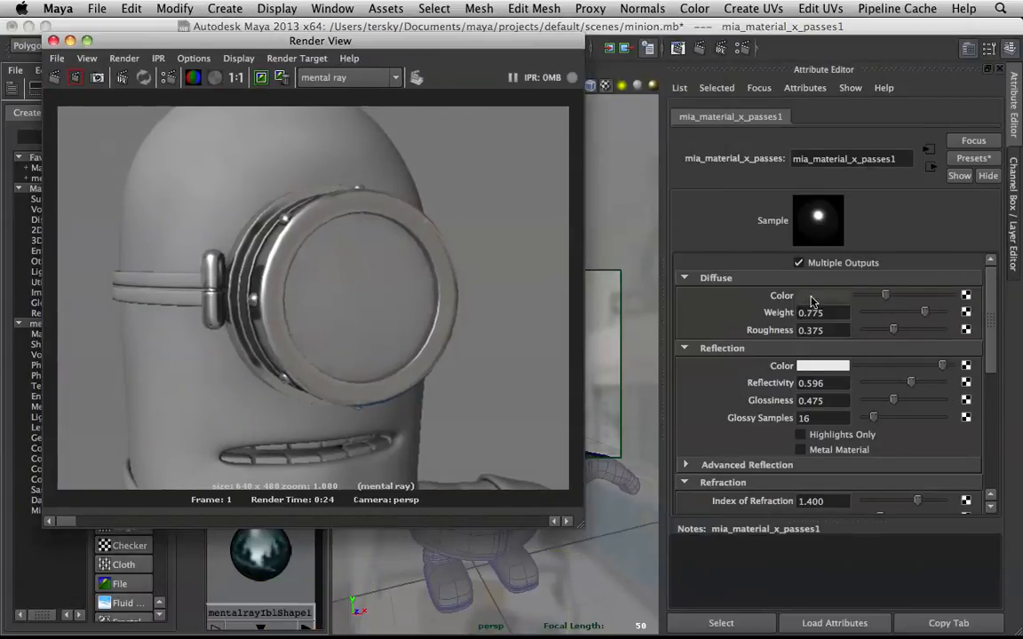
{"action": "scroll", "coordinate": [813, 311], "scroll_direction": "down", "scroll_amount": 2}
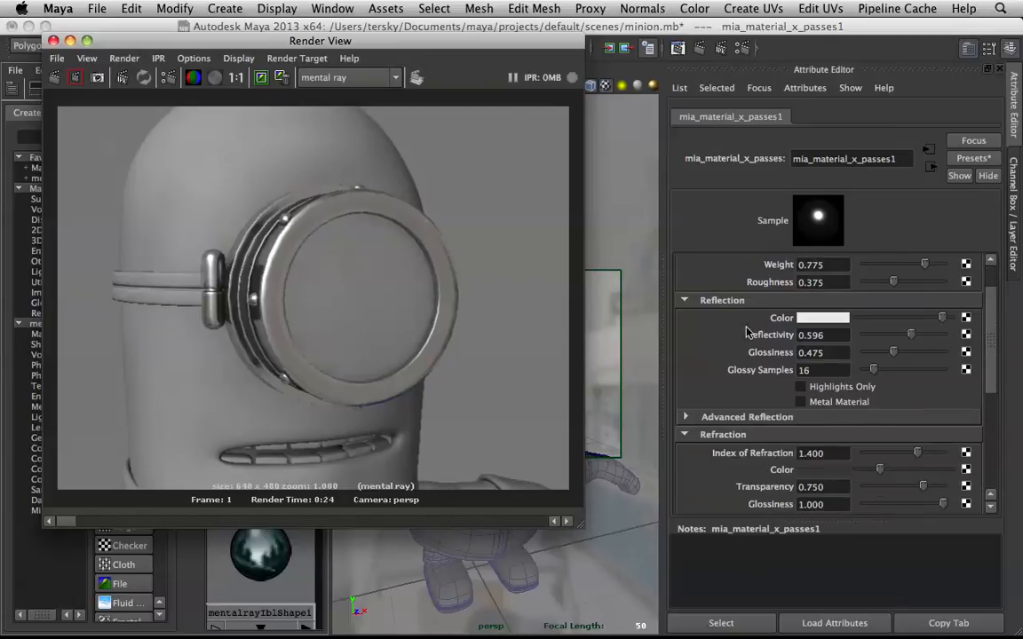
{"action": "left_click", "coordinate": [823, 326]}
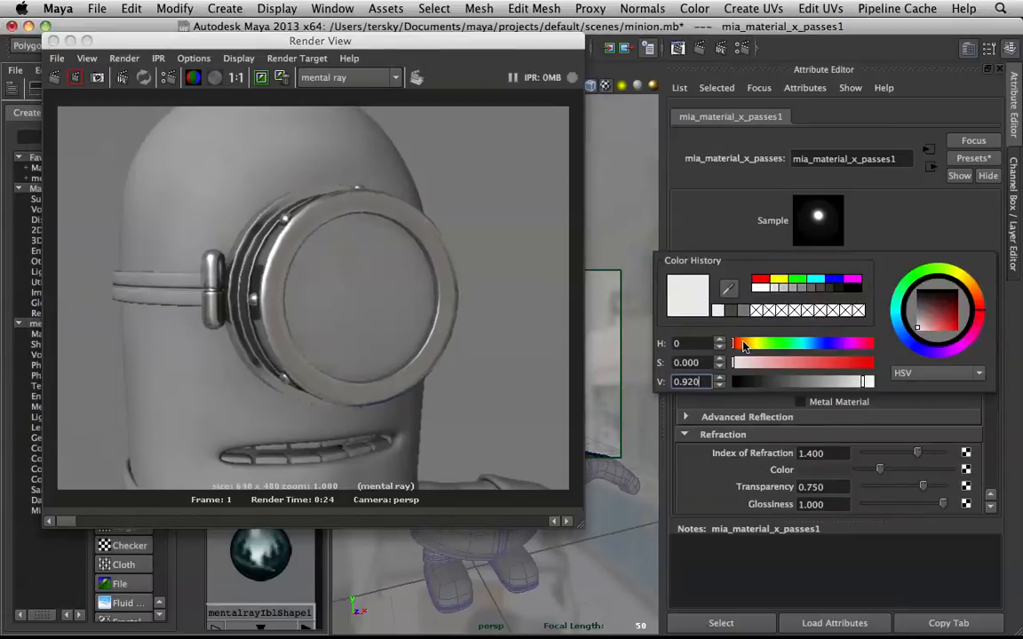
{"action": "left_click", "coordinate": [744, 344]}
{"action": "mouse_move", "coordinate": [744, 346]}
{"action": "left_mouse_down"}
{"action": "mouse_move", "coordinate": [754, 349]}
{"action": "mouse_move", "coordinate": [744, 348]}
{"action": "mouse_move", "coordinate": [744, 366]}
{"action": "left_mouse_up"}
{"action": "scroll", "coordinate": [736, 309], "scroll_direction": "up", "scroll_amount": 1}
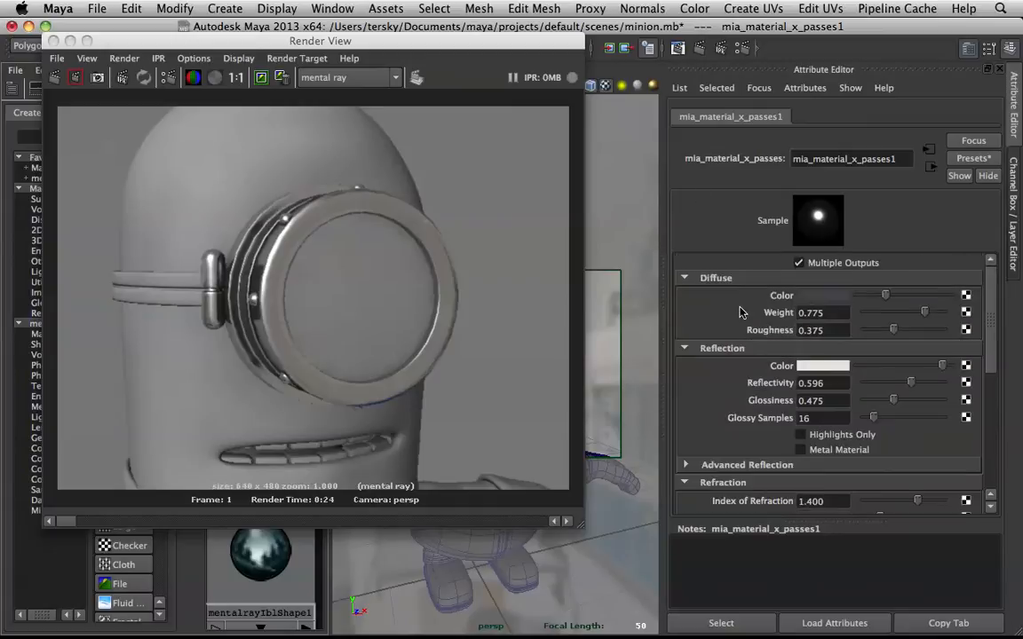
Set the saturation of the goggle material's diffuse color to about 0.042 and test render the head.
{"action": "left_click", "coordinate": [823, 295]}
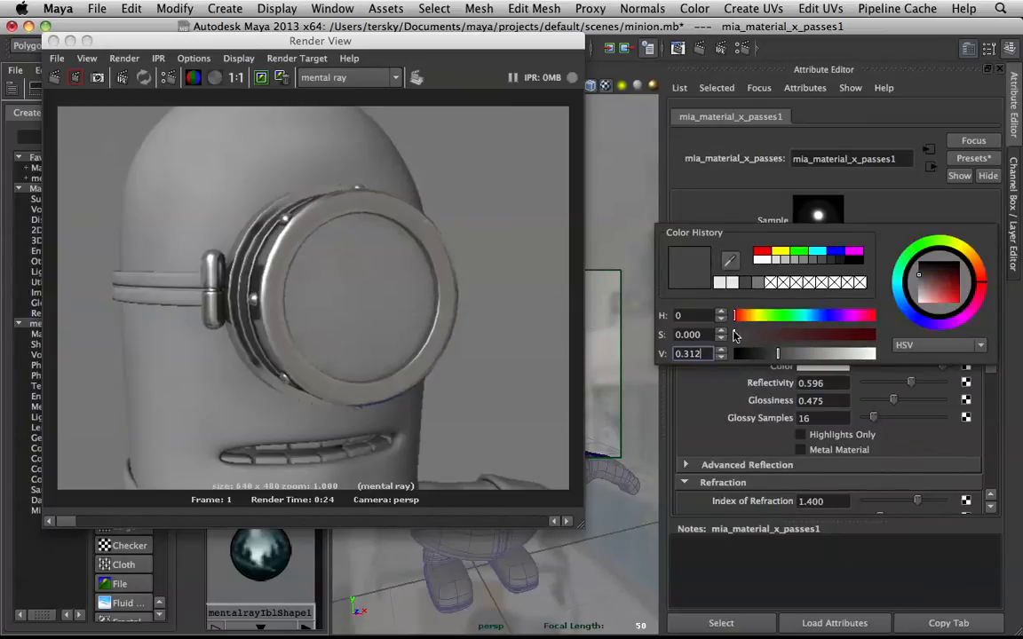
{"action": "left_click_drag", "start_coordinate": [736, 335], "coordinate": [744, 336]}
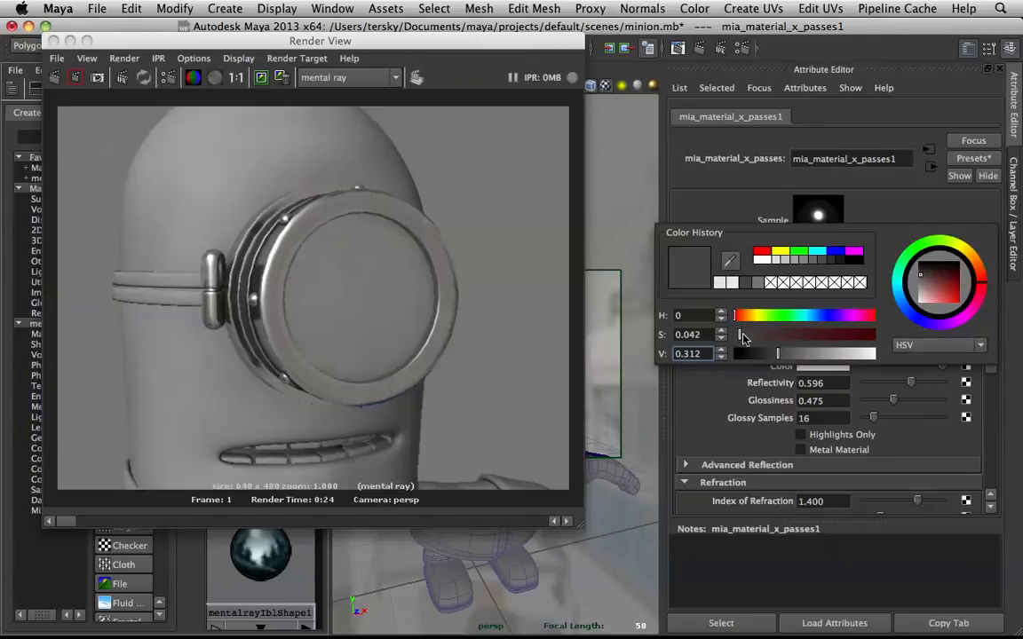
{"action": "left_click", "coordinate": [54, 78]}
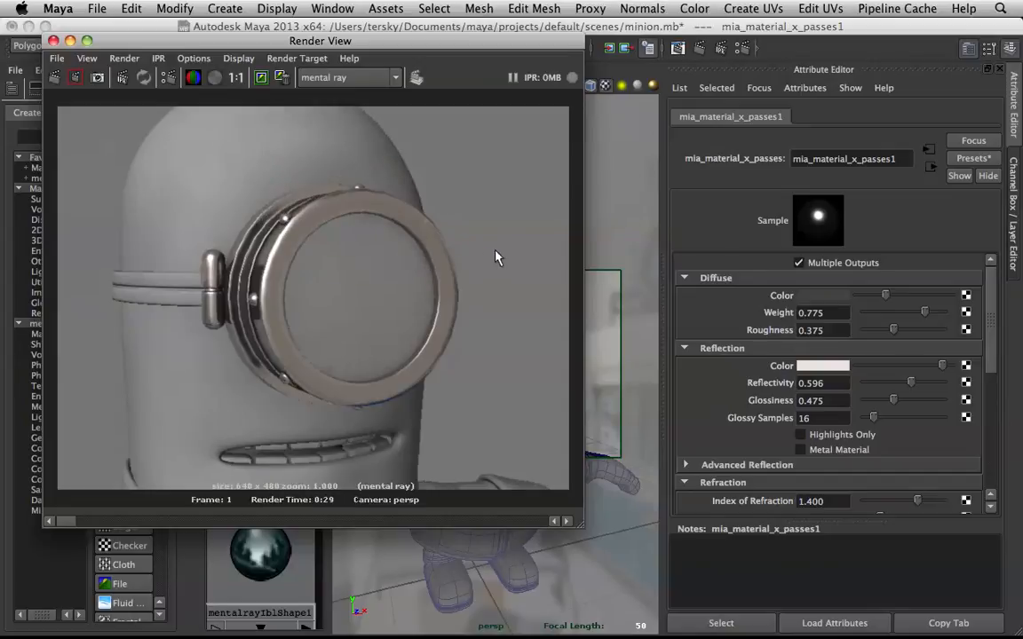
{"action": "left_click_drag", "start_coordinate": [409, 41], "coordinate": [493, 37]}
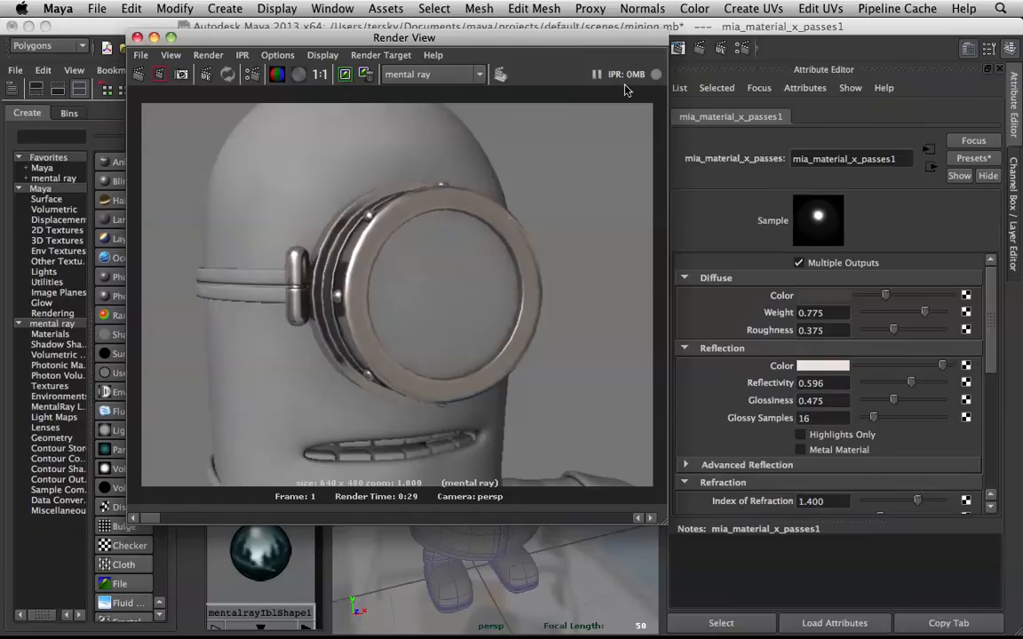
Set the goggle material's Glossy Samples to 8 and look over its reflection and refraction settings.
{"action": "double_click", "coordinate": [808, 418]}
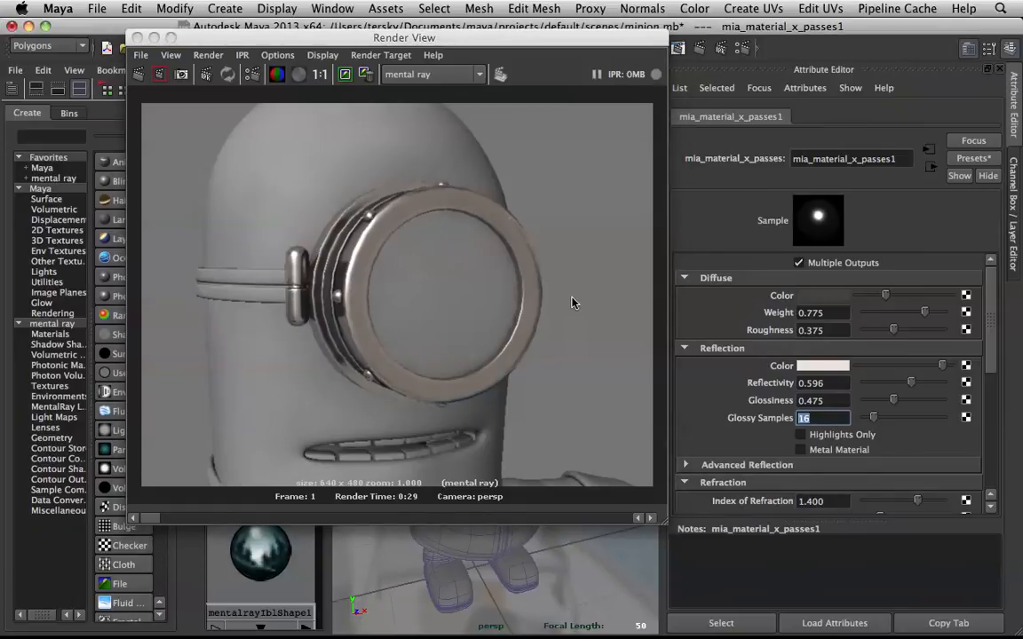
{"action": "type", "text": "8"}
{"action": "key", "text": "Return"}
{"action": "mouse_move", "coordinate": [750, 400]}
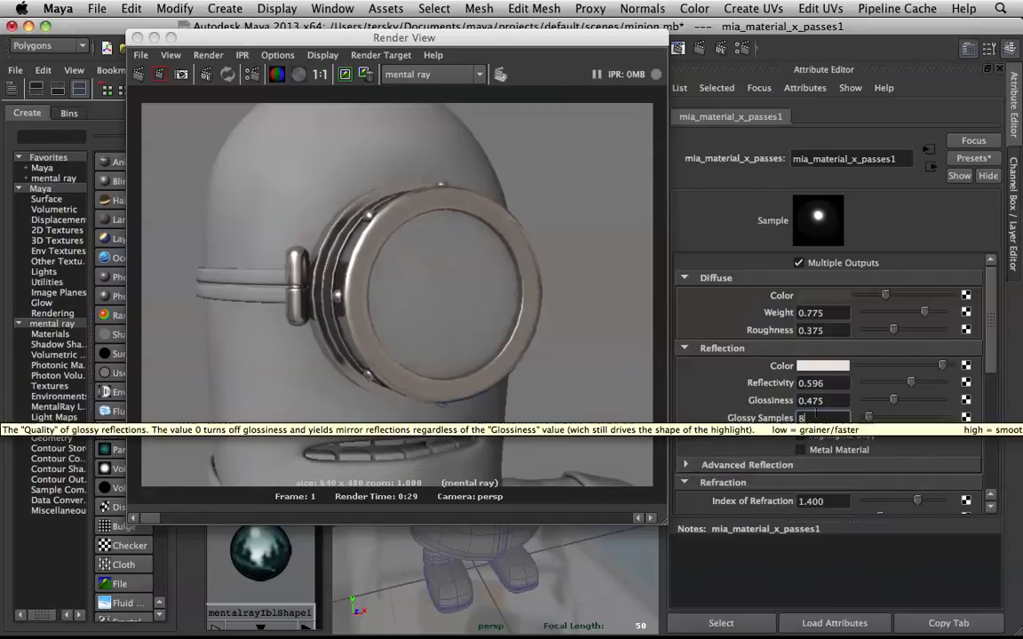
{"action": "left_click", "coordinate": [821, 418]}
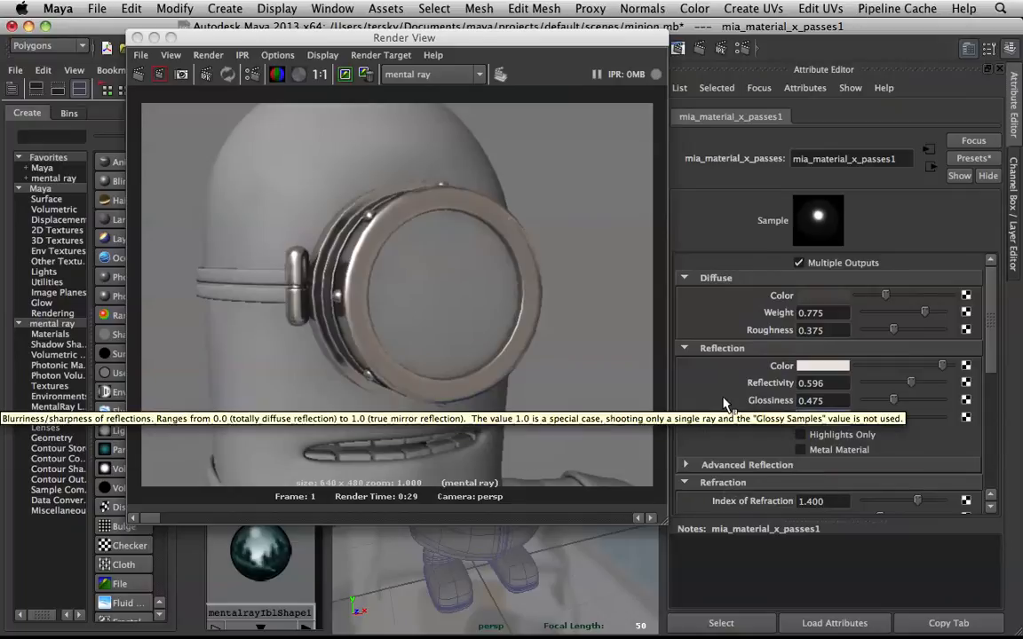
{"action": "scroll", "coordinate": [724, 404], "scroll_direction": "down", "scroll_amount": 2}
{"action": "scroll", "coordinate": [724, 404], "scroll_direction": "down", "scroll_amount": 2}
{"action": "scroll", "coordinate": [724, 355], "scroll_direction": "up", "scroll_amount": 4}
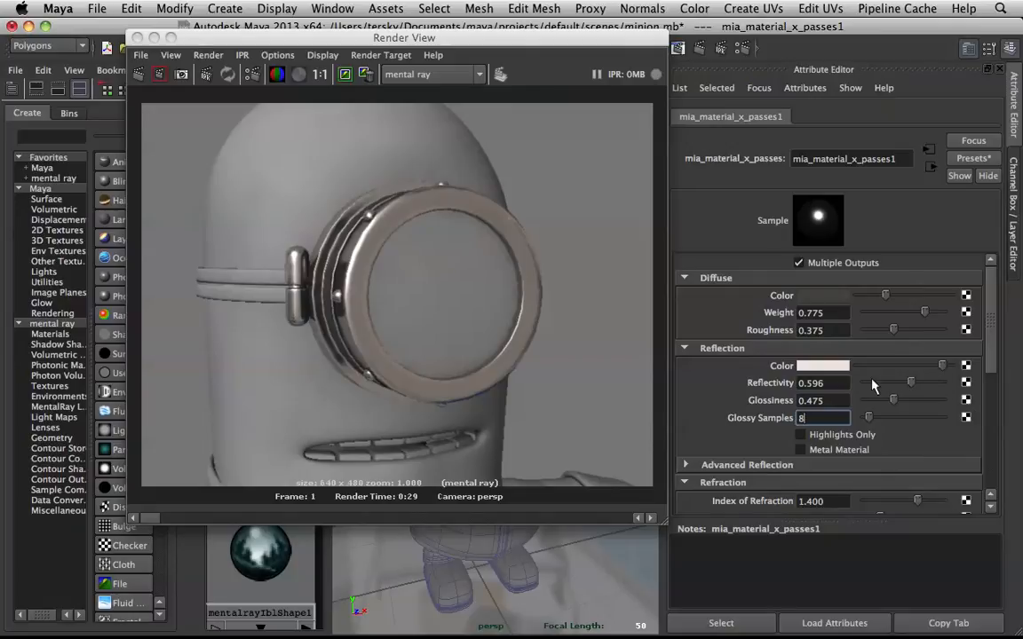
Set the goggle material's Reflectivity to 0.4 and render only a region around the strap buckle.
{"action": "double_click", "coordinate": [822, 383]}
{"action": "type", "text": ".4"}
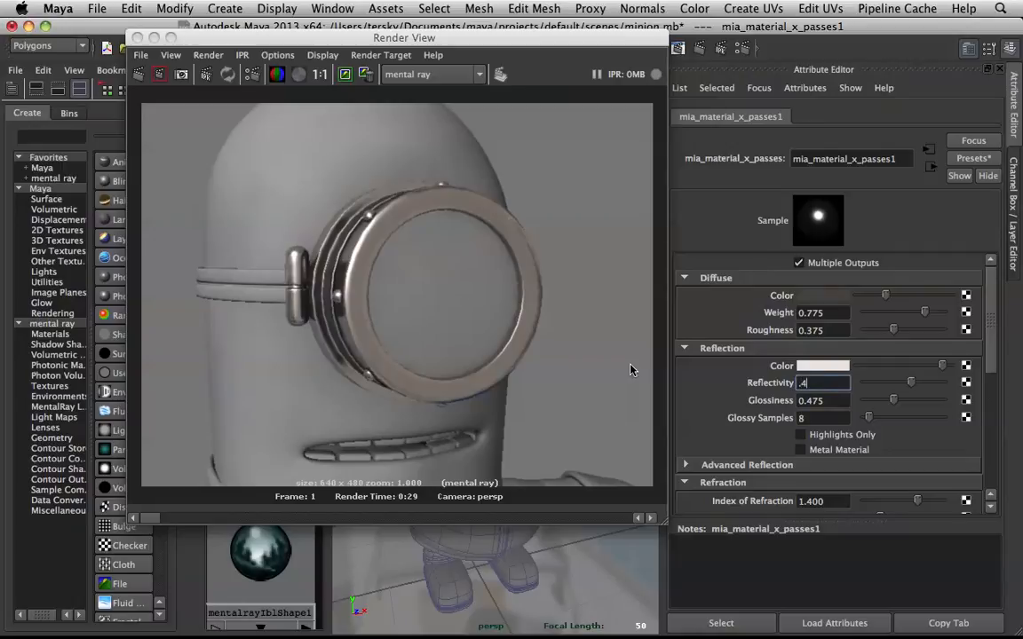
{"action": "key", "text": "Return"}
{"action": "left_click_drag", "start_coordinate": [271, 237], "coordinate": [329, 341]}
{"action": "left_click", "coordinate": [160, 78]}
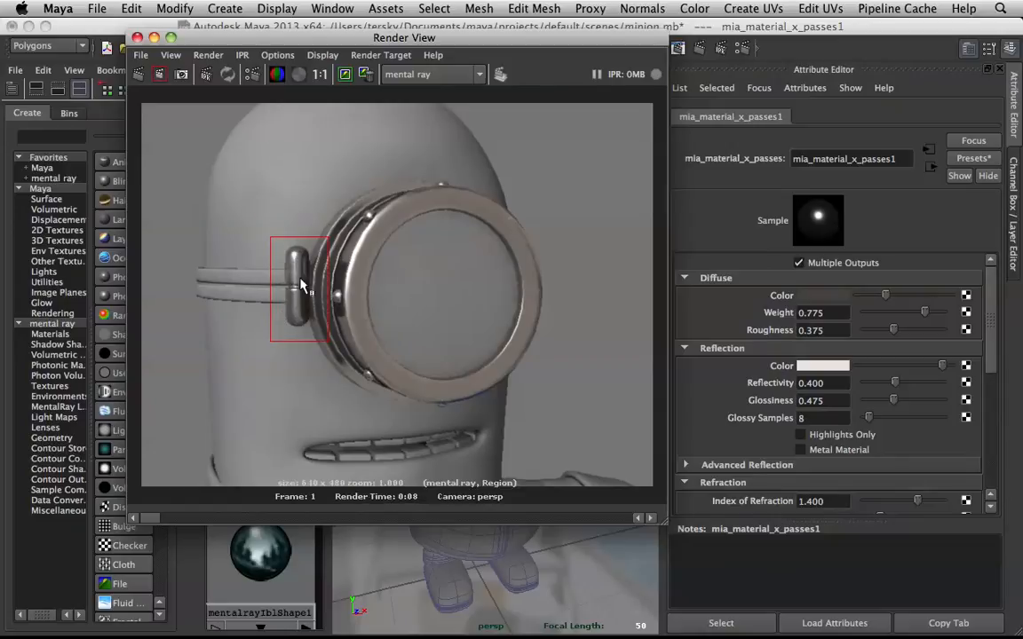
Raise the goggle material's diffuse Roughness to about 0.505, render the buckle region again and clear the region marker.
{"action": "left_click_drag", "start_coordinate": [912, 330], "coordinate": [904, 330]}
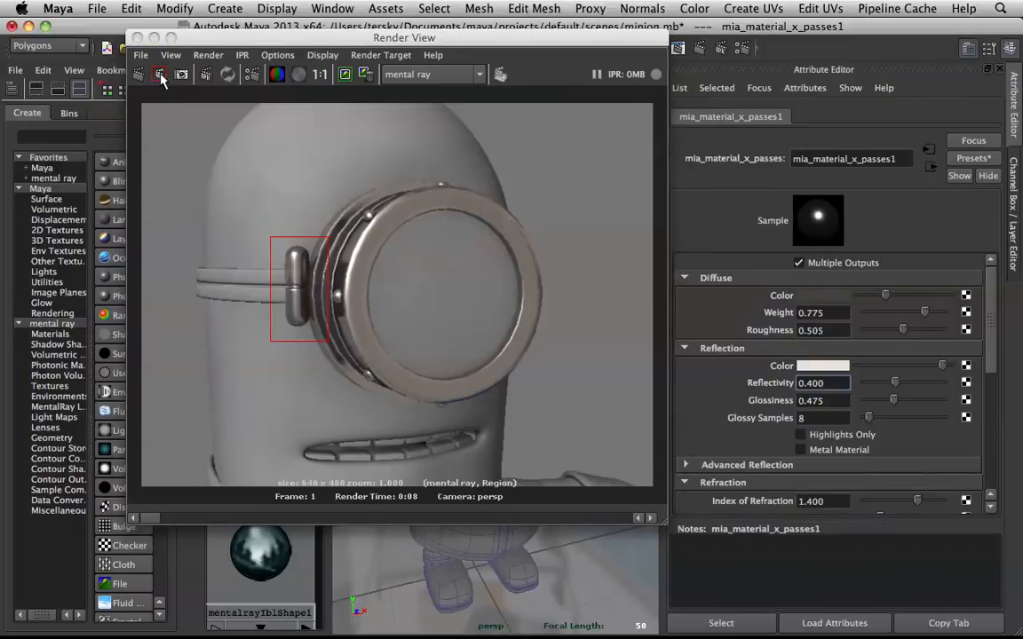
{"action": "left_click", "coordinate": [182, 127]}
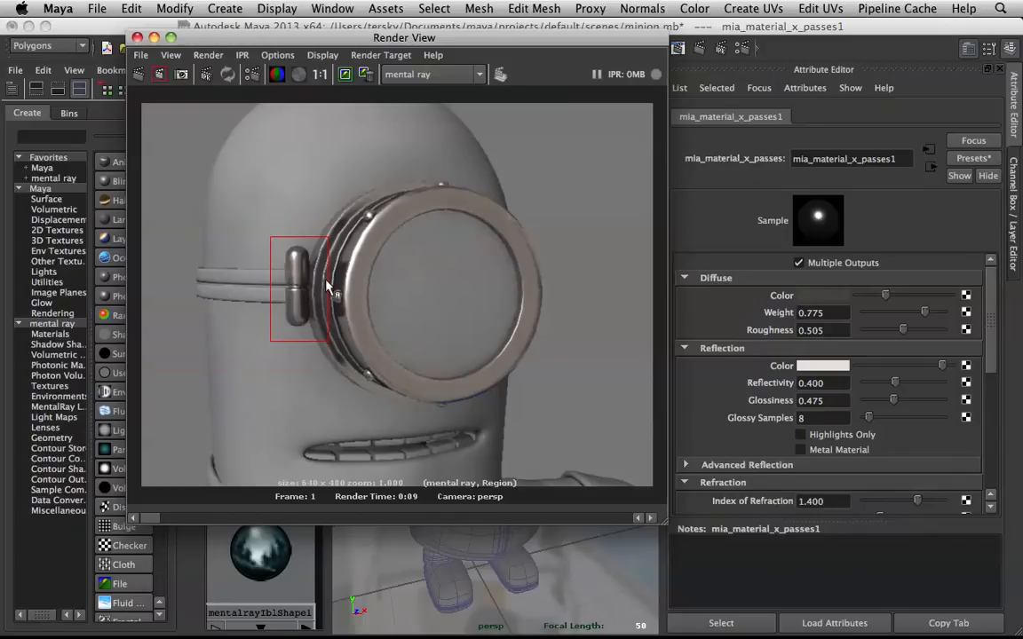
{"action": "left_click", "coordinate": [582, 212]}
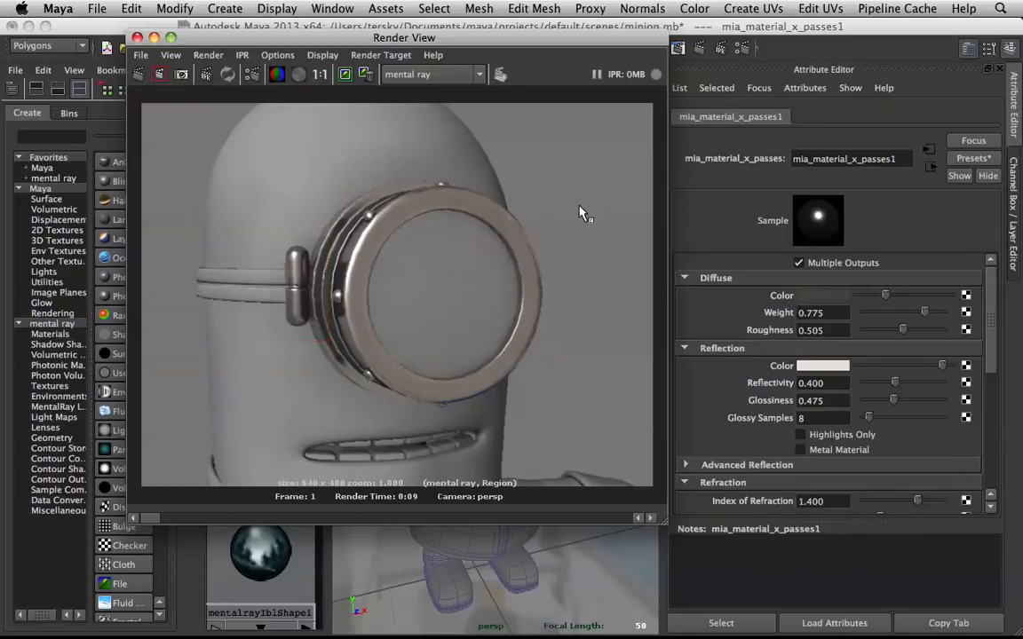
Close the render and assign a new mia_material_x_passes material to the minion's body mesh.
{"action": "left_click", "coordinate": [153, 39]}
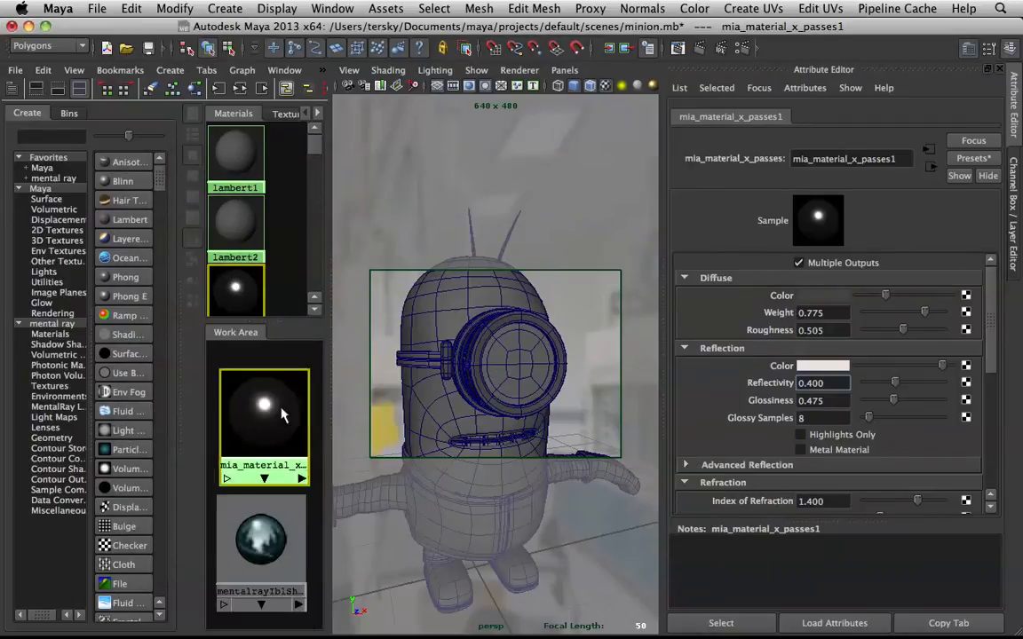
{"action": "scroll", "coordinate": [280, 409], "scroll_direction": "down", "scroll_amount": 3}
{"action": "left_click", "coordinate": [289, 206]}
{"action": "scroll", "coordinate": [289, 206], "scroll_direction": "down", "scroll_amount": 3}
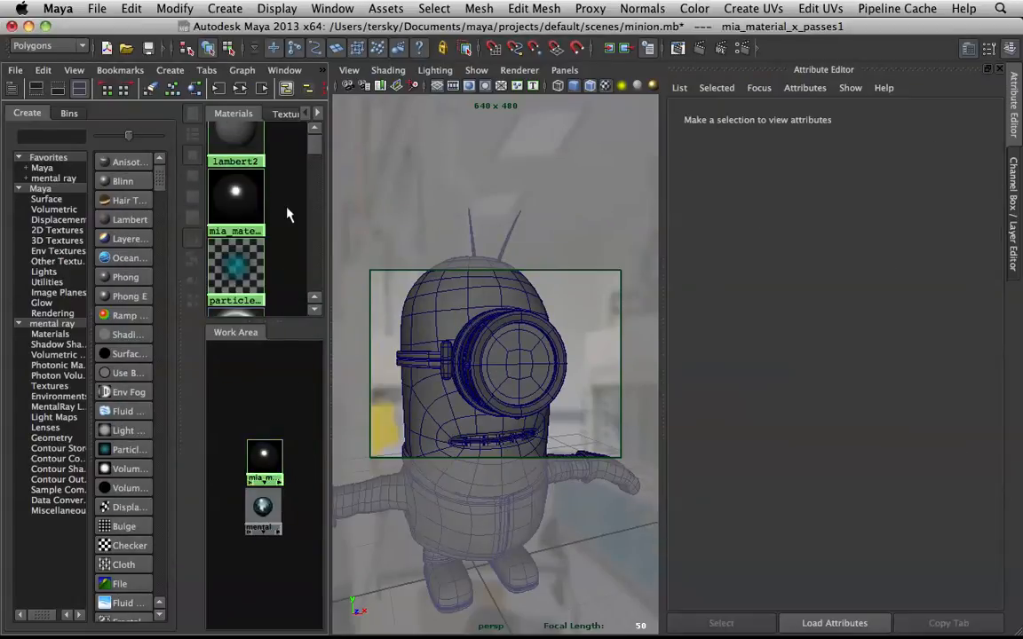
{"action": "left_click", "coordinate": [449, 308]}
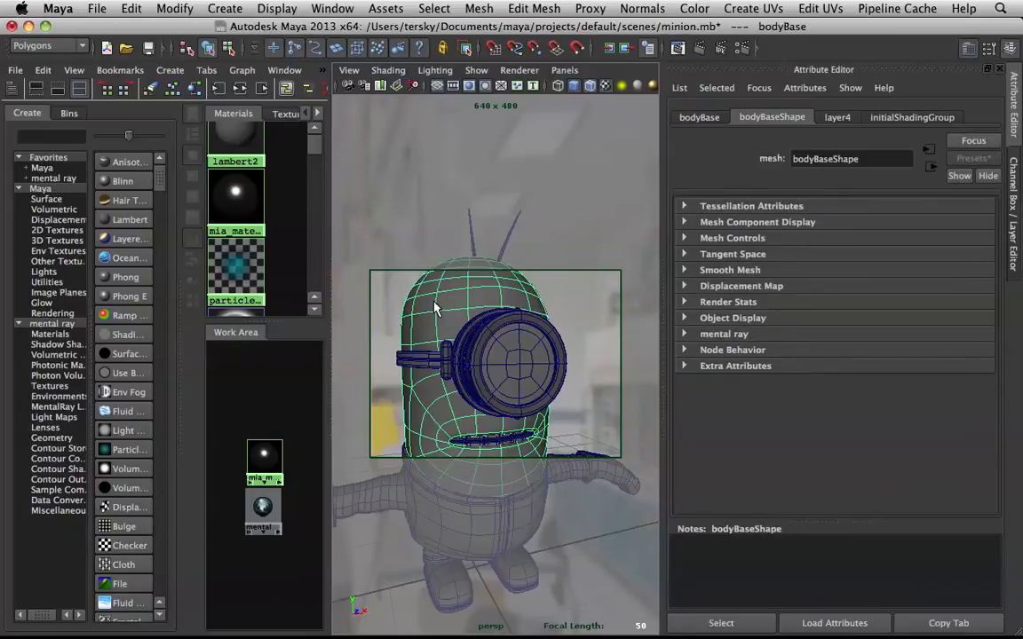
{"action": "right_click", "coordinate": [435, 307]}
{"action": "mouse_move", "coordinate": [459, 540]}
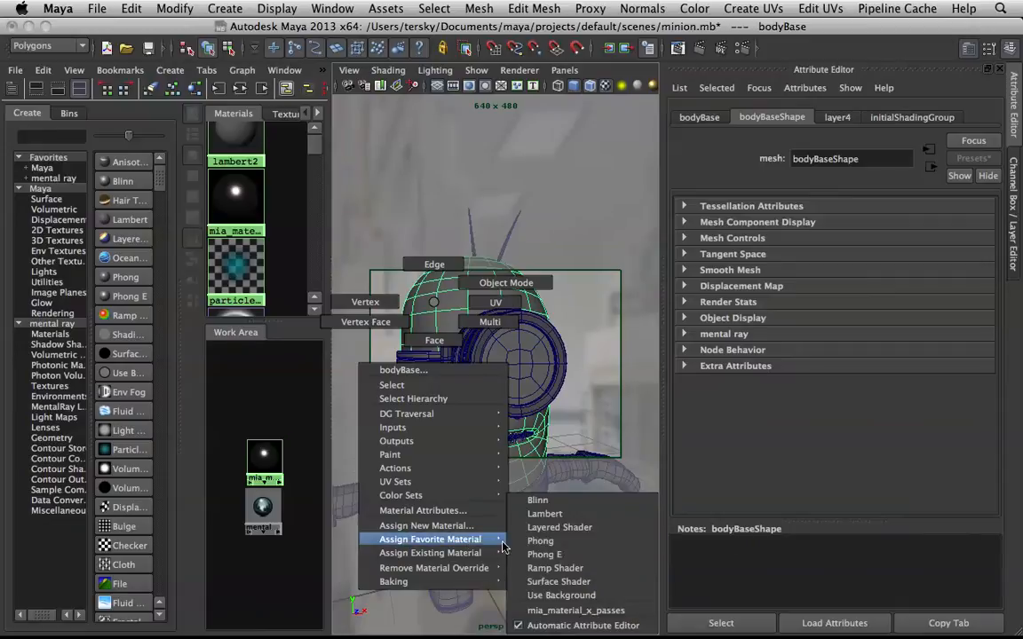
{"action": "left_click", "coordinate": [587, 611]}
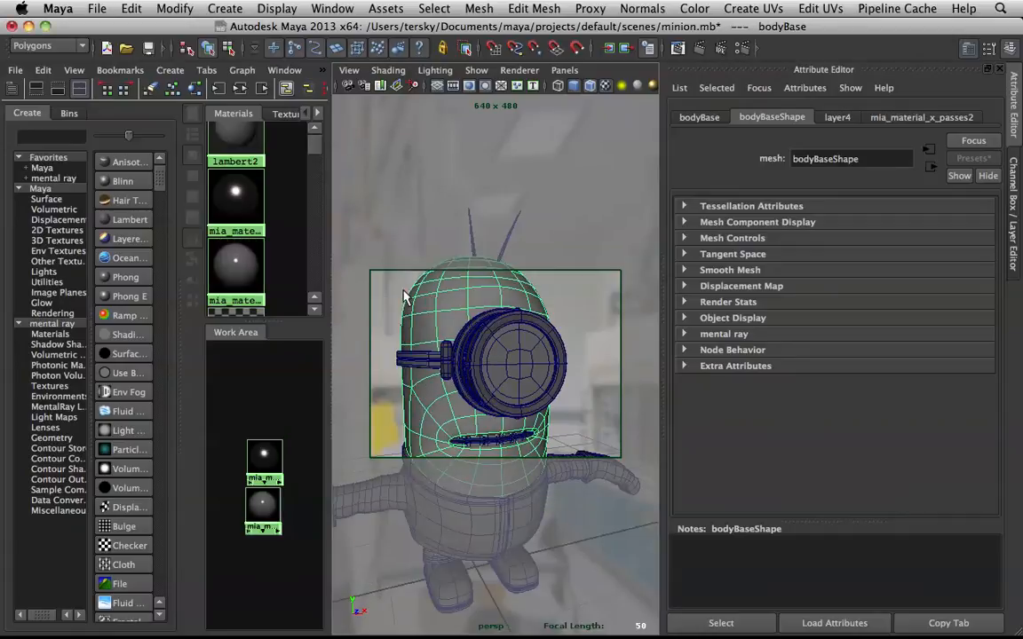
Set the body material's diffuse color to a yellow-orange with hue 38, saturation about 0.701 and value about 0.964.
{"action": "right_click_drag", "start_coordinate": [225, 282], "coordinate": [224, 318]}
{"action": "left_click", "coordinate": [264, 416]}
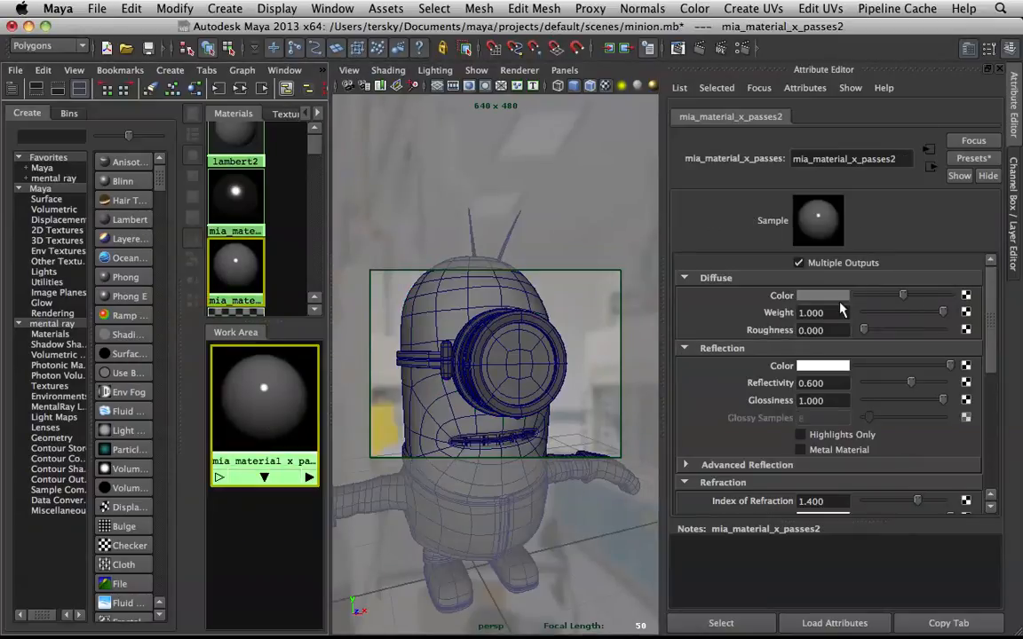
{"action": "left_click", "coordinate": [839, 298]}
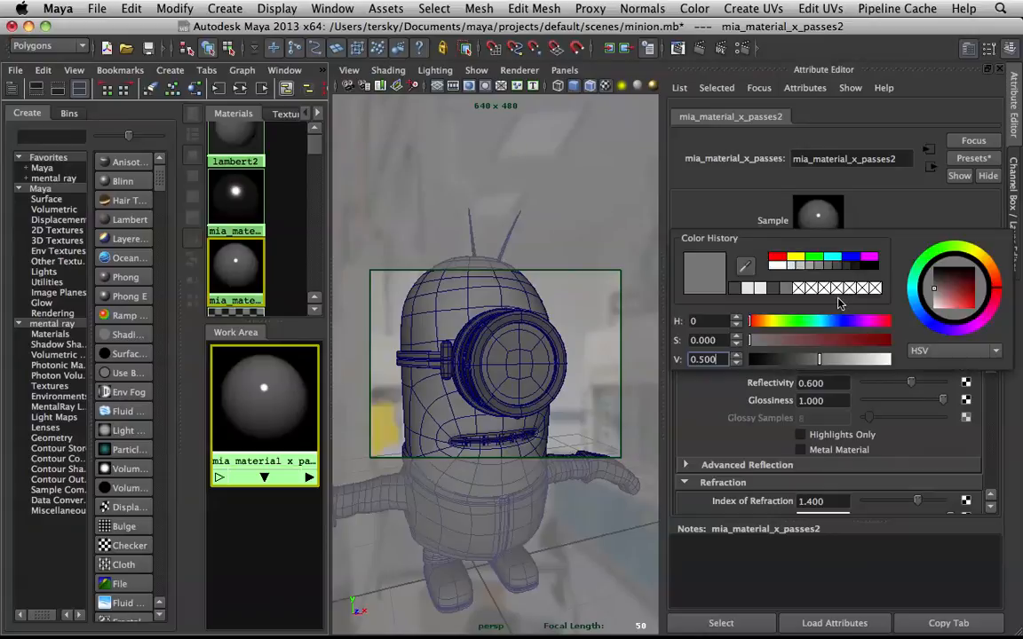
{"action": "left_click", "coordinate": [763, 323]}
{"action": "left_click_drag", "start_coordinate": [751, 341], "coordinate": [938, 360]}
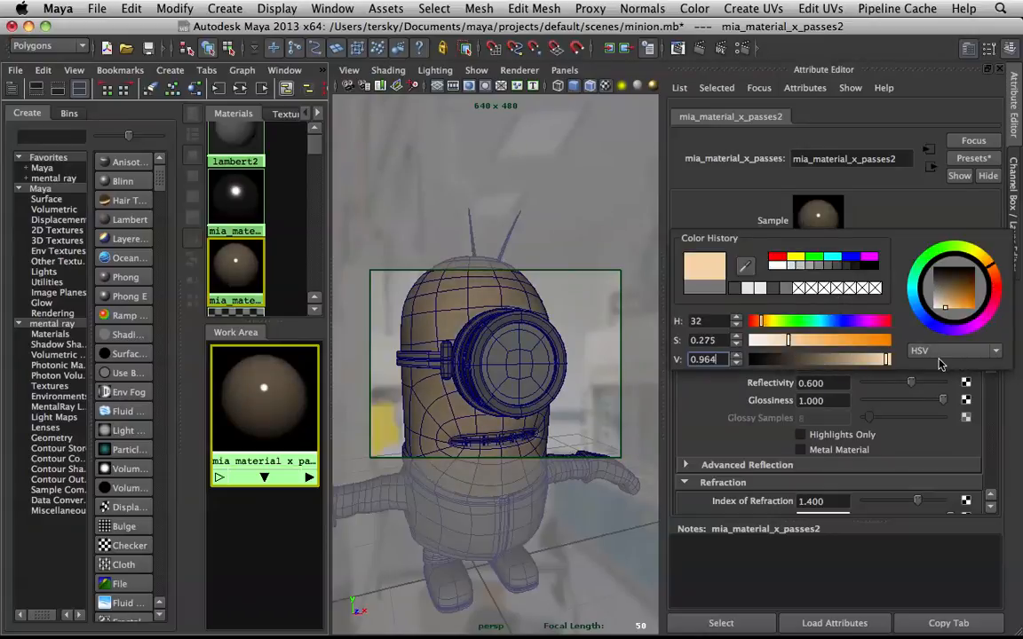
{"action": "left_click", "coordinate": [769, 326]}
{"action": "left_click_drag", "start_coordinate": [799, 341], "coordinate": [806, 341]}
{"action": "left_click", "coordinate": [991, 266]}
{"action": "left_click_drag", "start_coordinate": [990, 267], "coordinate": [972, 273]}
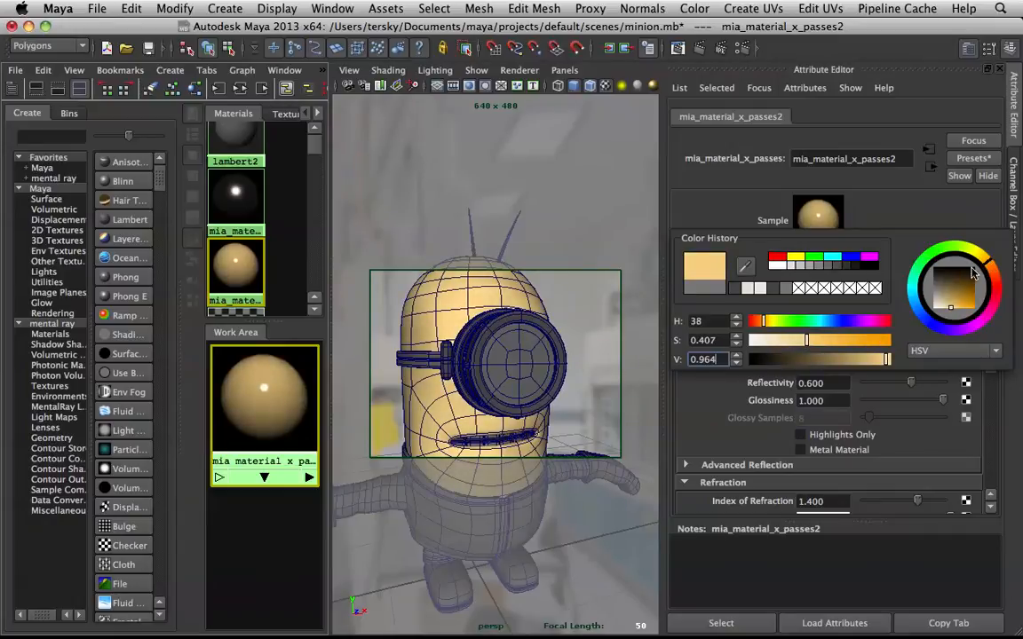
{"action": "left_click", "coordinate": [884, 341]}
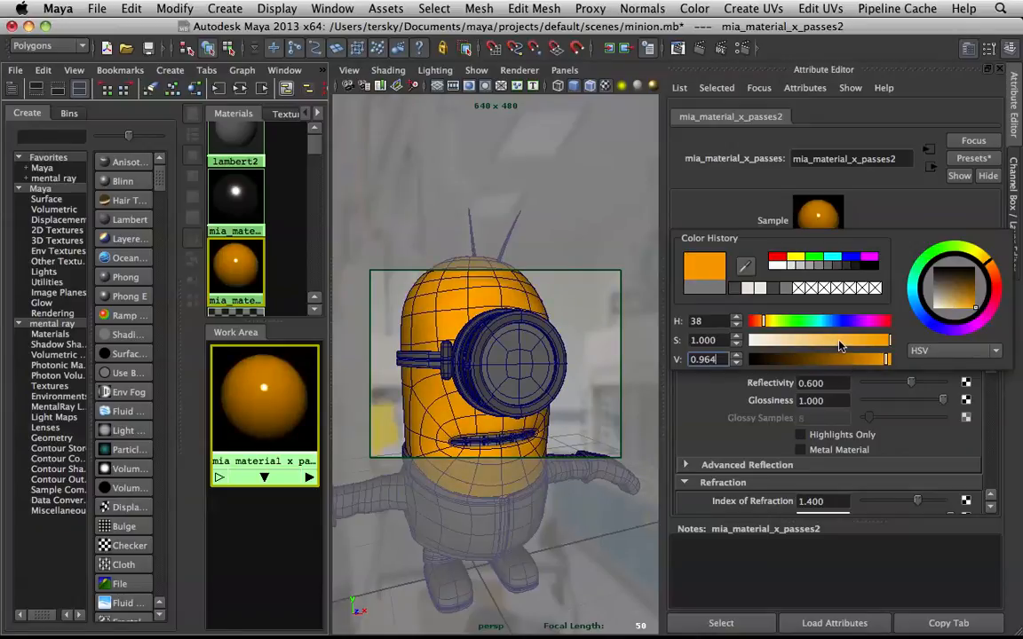
{"action": "left_click", "coordinate": [848, 340]}
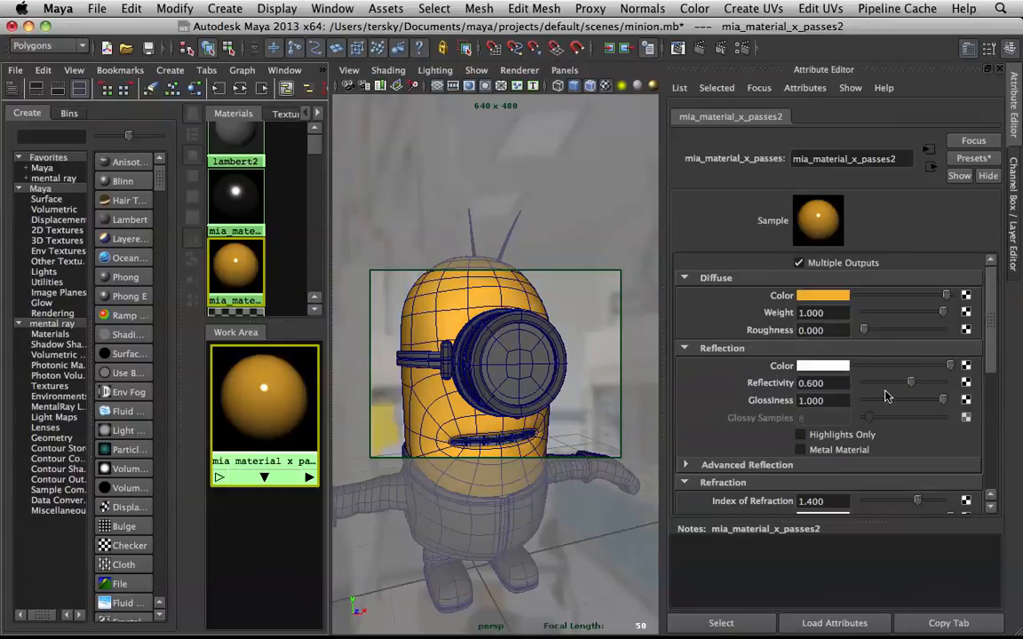
Lower the body material's Reflectivity to about 0.232 and its reflection Glossiness to about 0.262.
{"action": "left_click_drag", "start_coordinate": [881, 383], "coordinate": [786, 373]}
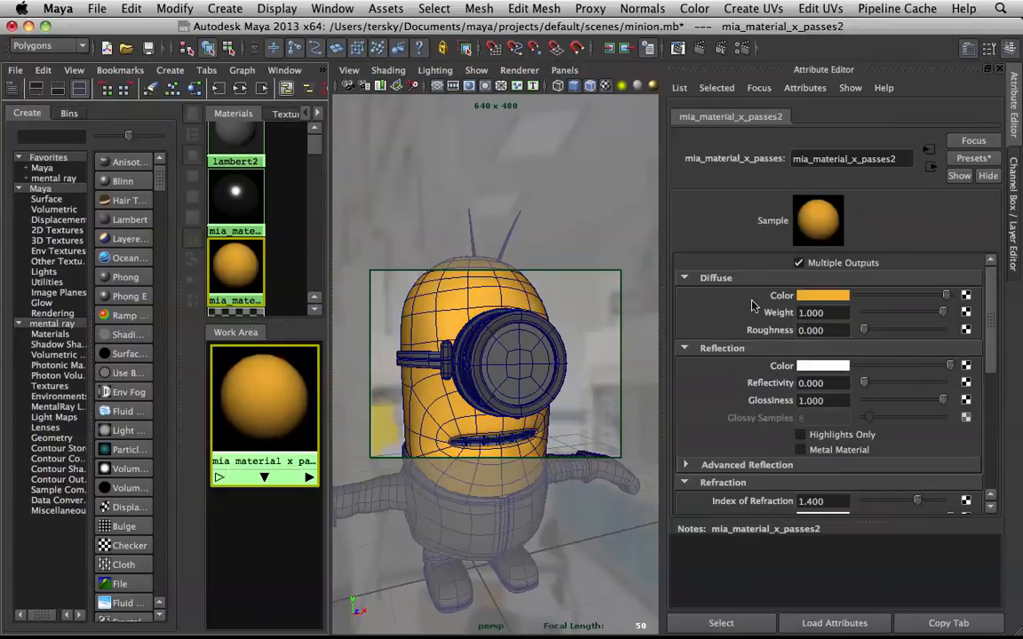
{"action": "left_click", "coordinate": [877, 383]}
{"action": "left_click_drag", "start_coordinate": [878, 401], "coordinate": [856, 402]}
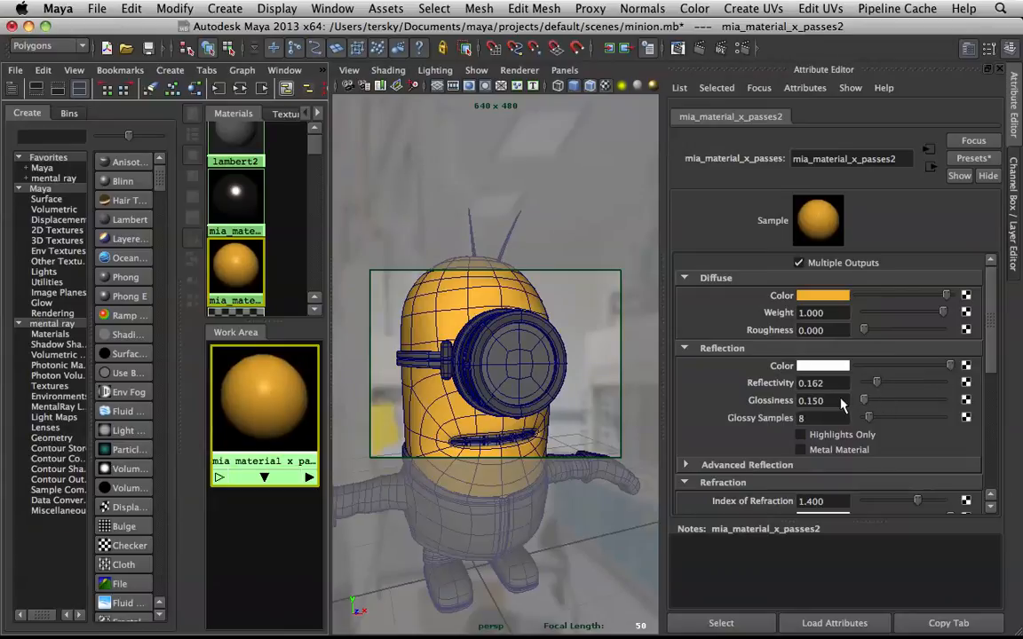
{"action": "left_click", "coordinate": [884, 382]}
{"action": "left_click_drag", "start_coordinate": [883, 383], "coordinate": [875, 405]}
{"action": "left_click", "coordinate": [876, 401]}
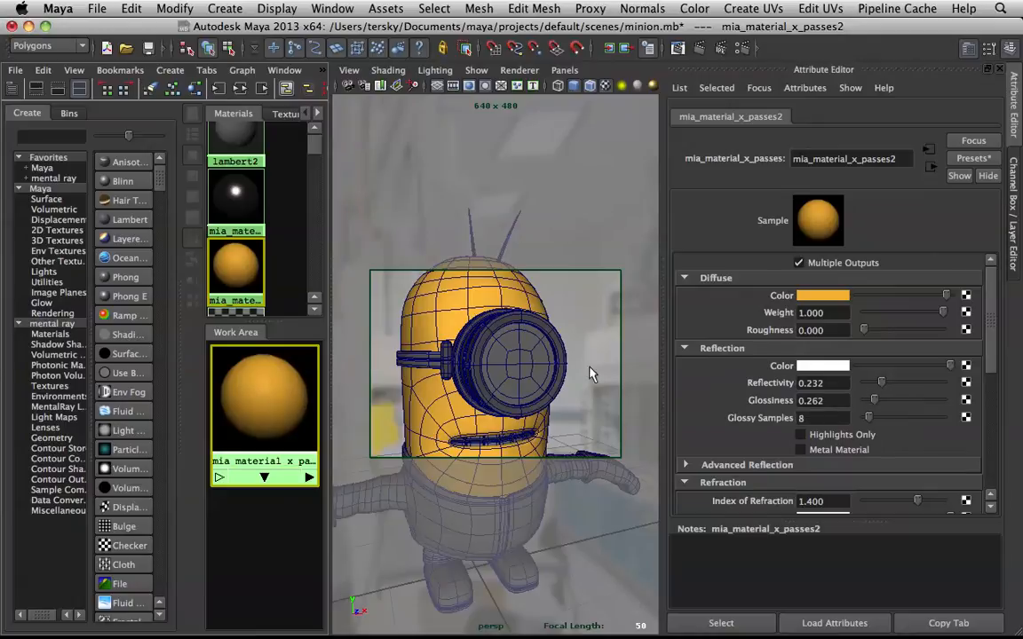
Create a Phong material and connect it to the additional_color input of the body material.
{"action": "scroll", "coordinate": [746, 385], "scroll_direction": "down", "scroll_amount": 10}
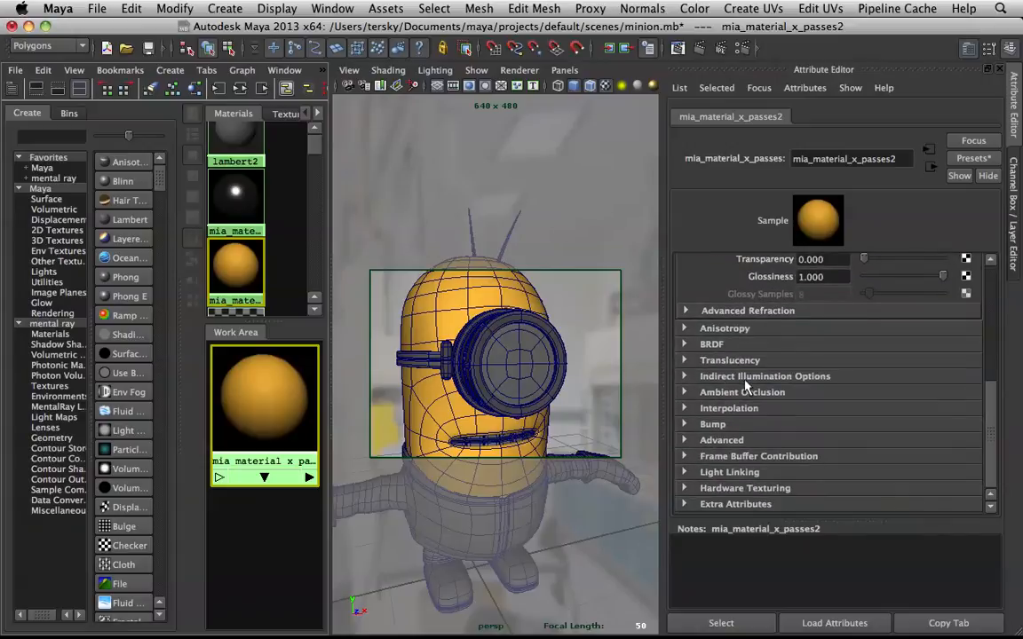
{"action": "type", "text": "phong"}
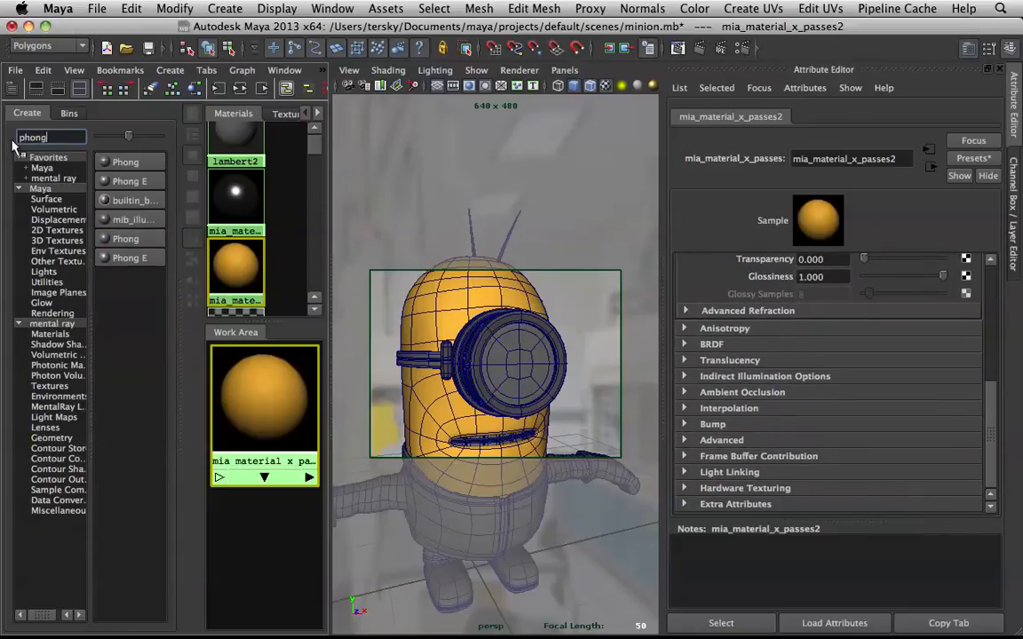
{"action": "middle_click_drag", "start_coordinate": [113, 161], "coordinate": [388, 577]}
{"action": "left_click_drag", "start_coordinate": [330, 518], "coordinate": [373, 530]}
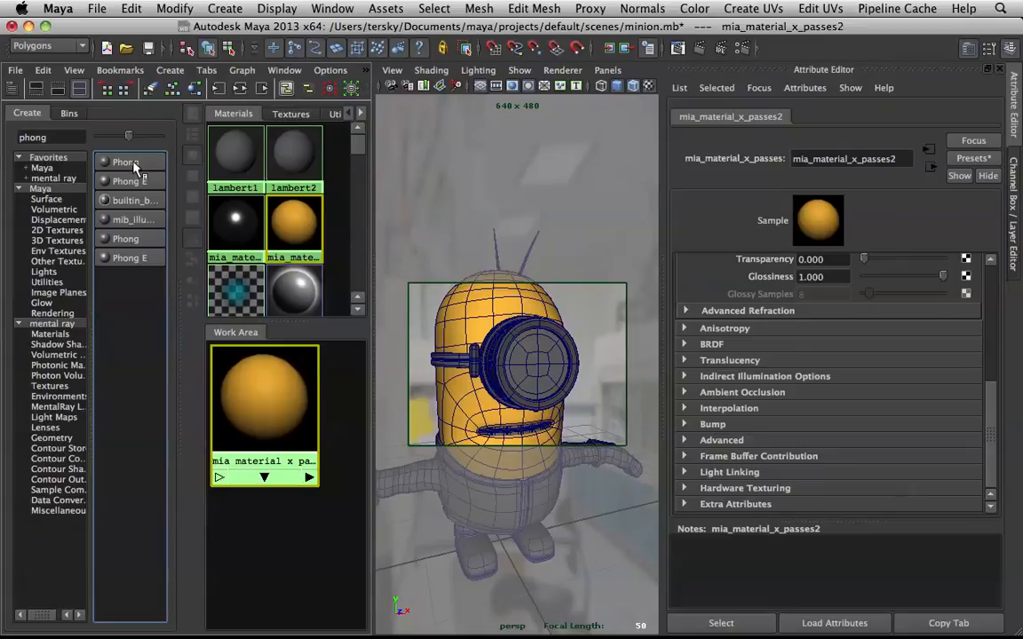
{"action": "scroll", "coordinate": [296, 208], "scroll_direction": "down", "scroll_amount": 1}
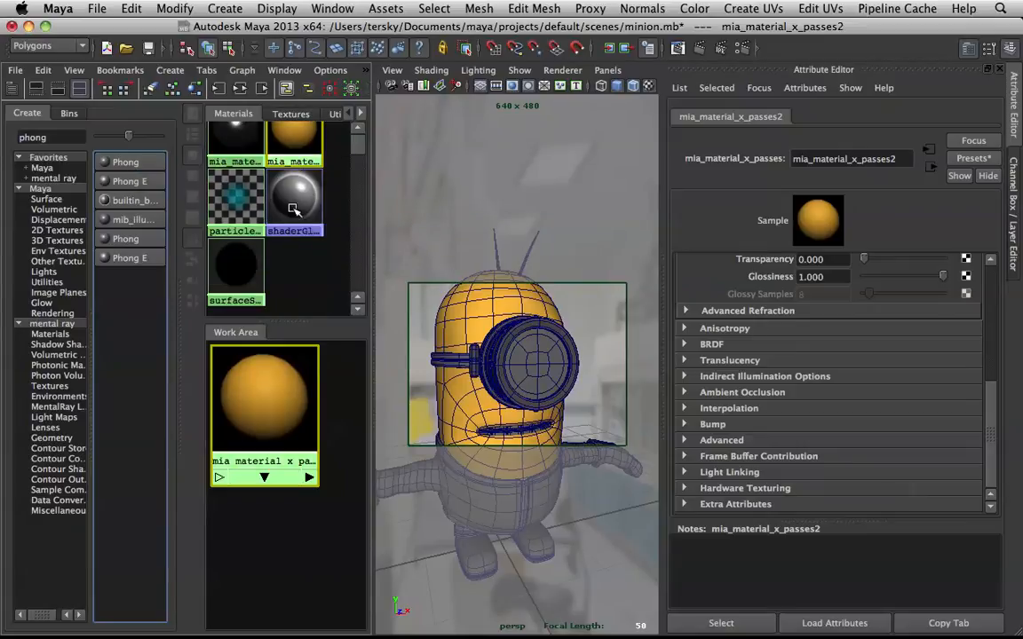
{"action": "left_click", "coordinate": [140, 164]}
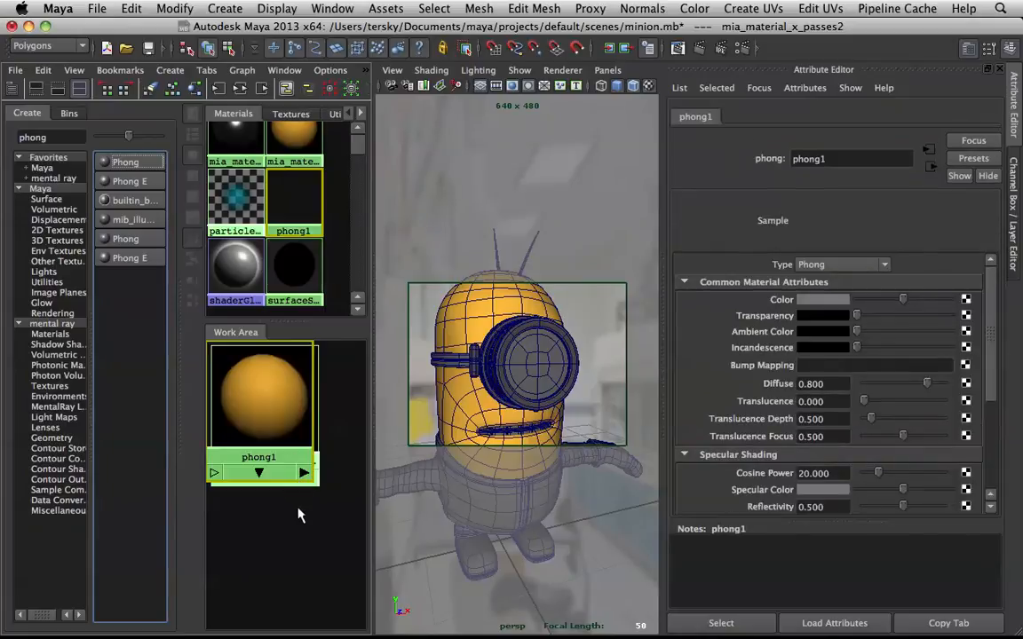
{"action": "left_click_drag", "start_coordinate": [280, 397], "coordinate": [295, 549]}
{"action": "middle_click_drag", "start_coordinate": [269, 484], "coordinate": [276, 408]}
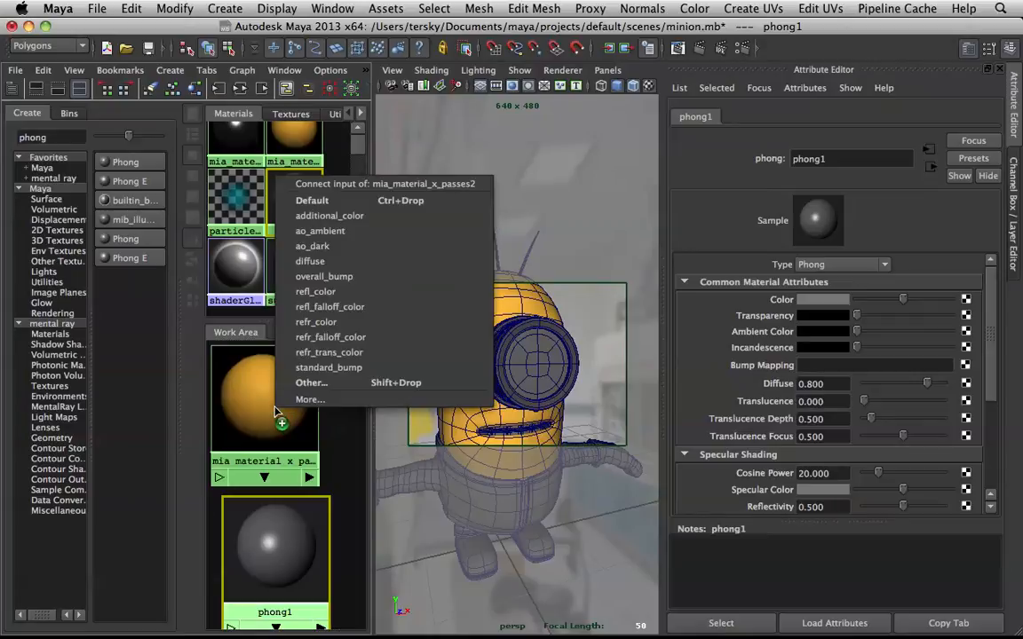
{"action": "left_click", "coordinate": [371, 216]}
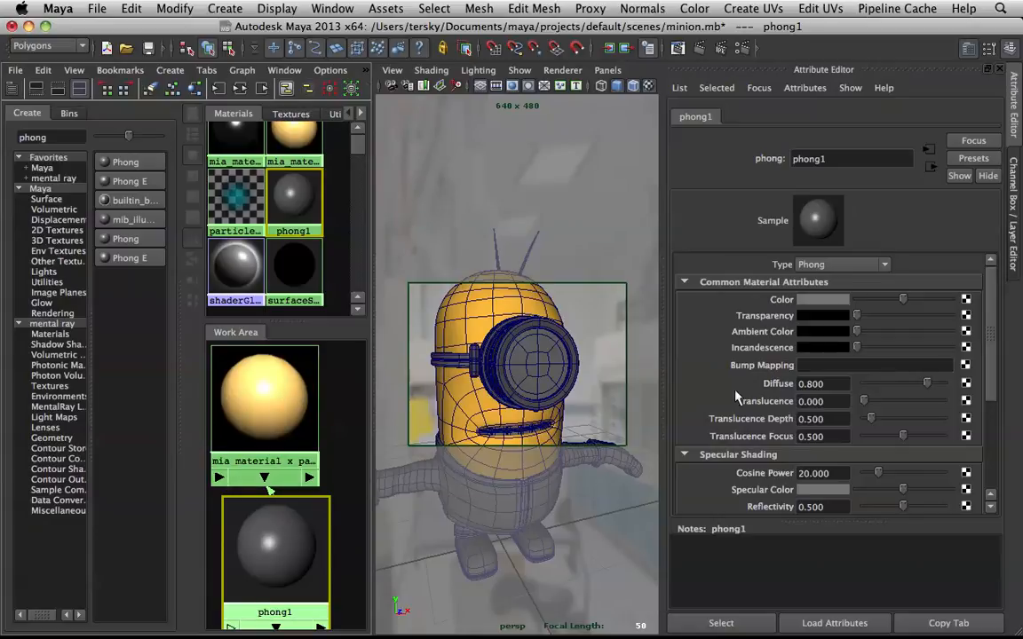
Set the Phong material's Color and Specular Color to black, its Cosine Power to 2 and its Reflectivity to 0.
{"action": "left_click", "coordinate": [881, 299]}
{"action": "left_click", "coordinate": [856, 299]}
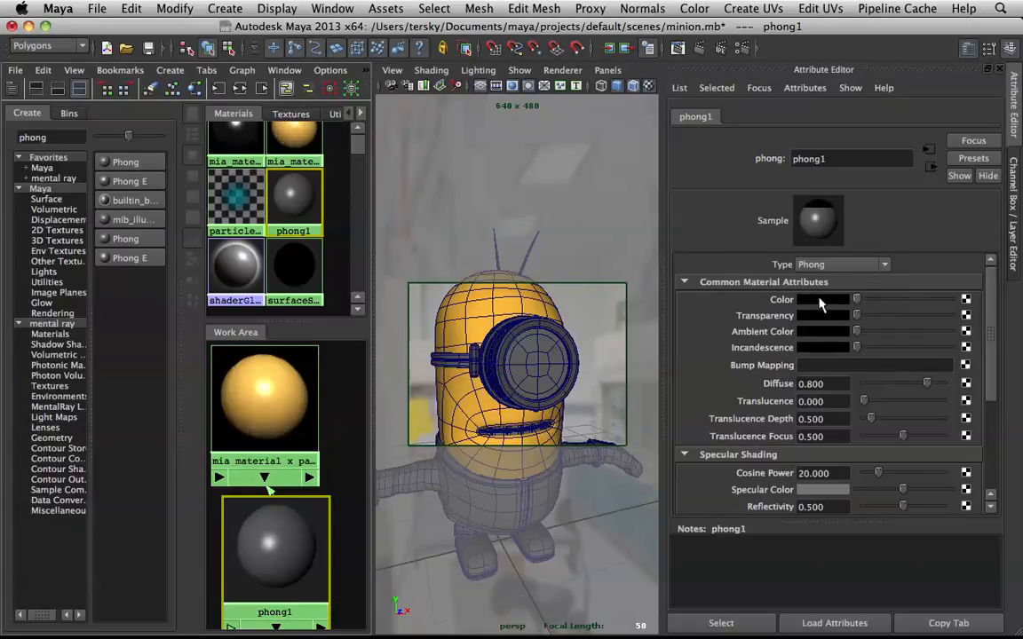
{"action": "left_click", "coordinate": [856, 489]}
{"action": "left_click", "coordinate": [871, 473]}
{"action": "left_click", "coordinate": [863, 473]}
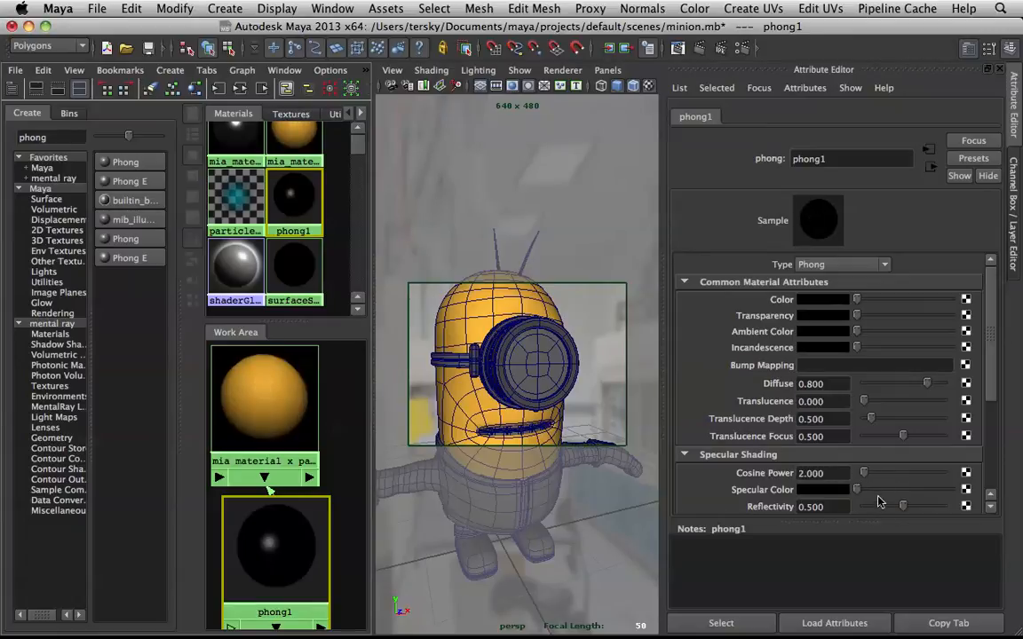
{"action": "left_click", "coordinate": [879, 507]}
{"action": "left_click_drag", "start_coordinate": [879, 507], "coordinate": [666, 450]}
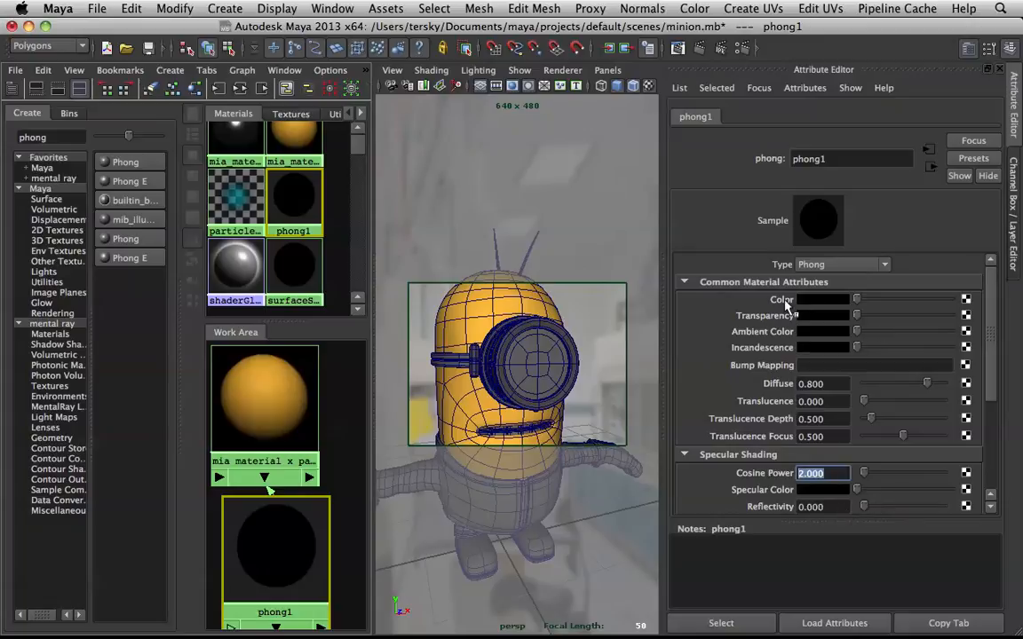
{"action": "scroll", "coordinate": [876, 444], "scroll_direction": "down", "scroll_amount": 3}
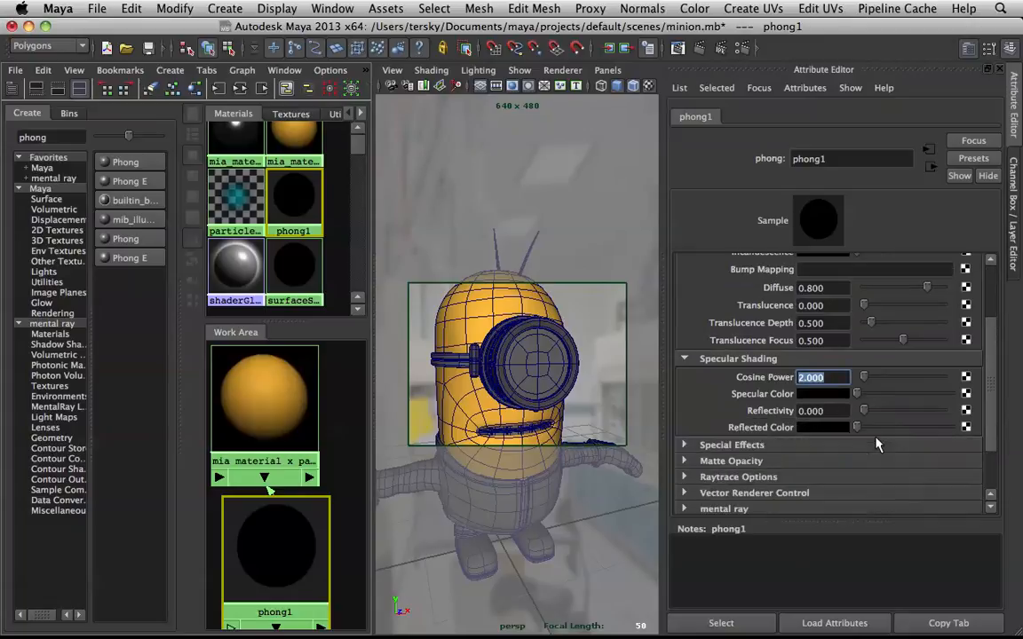
{"action": "scroll", "coordinate": [866, 410], "scroll_direction": "up", "scroll_amount": 3}
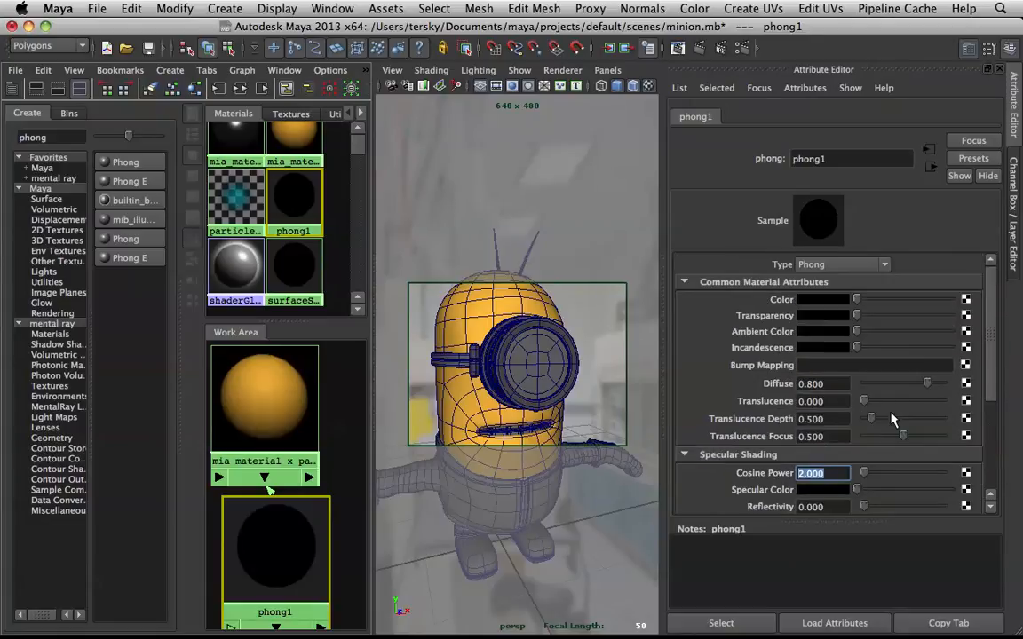
Set the Phong material's Ambient Color to a dark orange-brown with hue 19 and saturation 1.
{"action": "left_click", "coordinate": [862, 331]}
{"action": "left_click", "coordinate": [824, 332]}
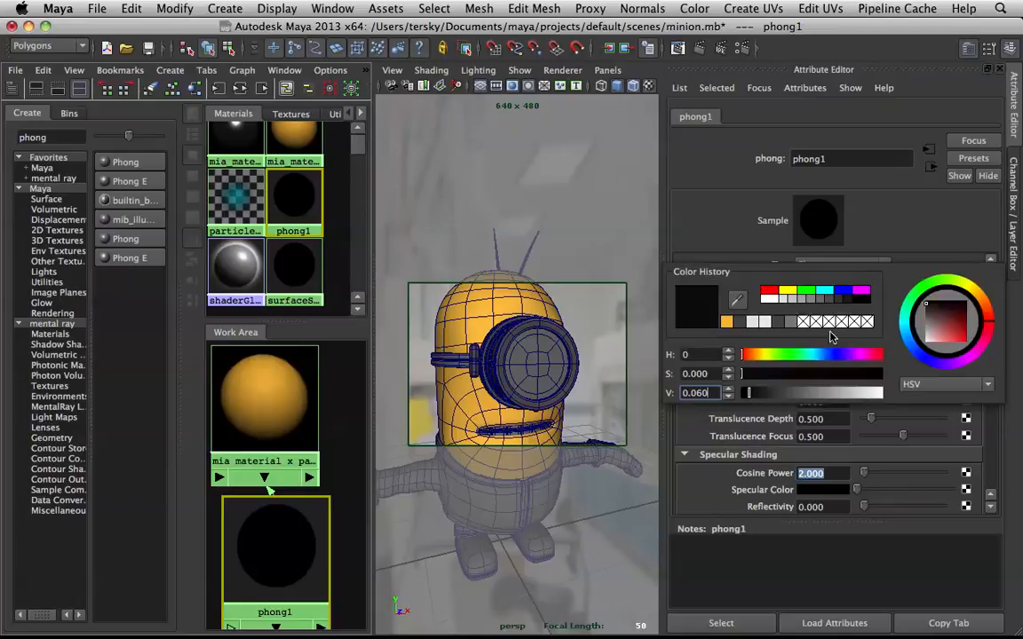
{"action": "left_click_drag", "start_coordinate": [782, 373], "coordinate": [884, 374]}
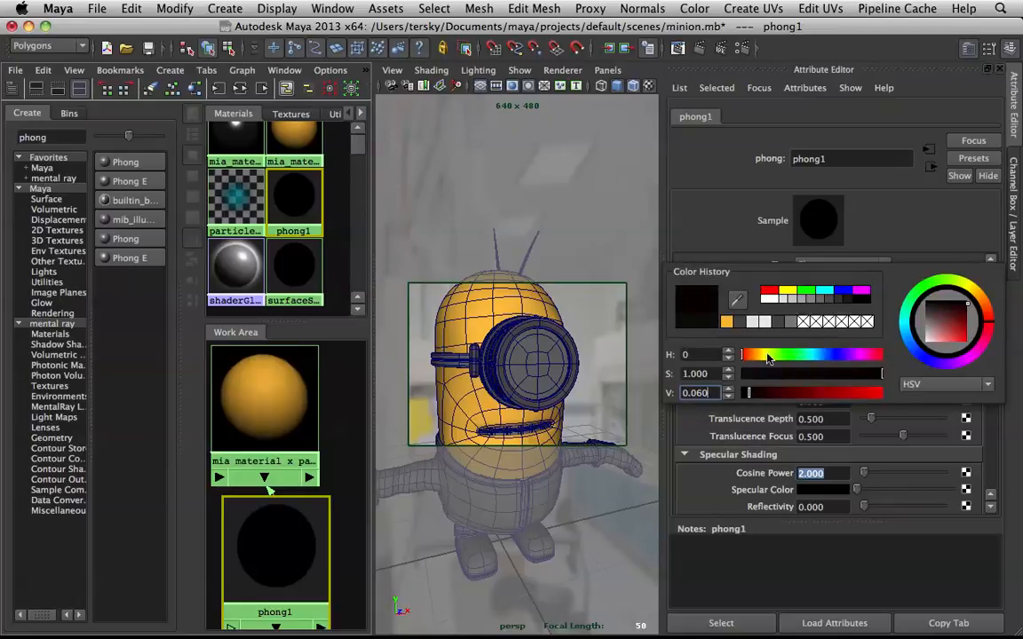
{"action": "left_click", "coordinate": [753, 357]}
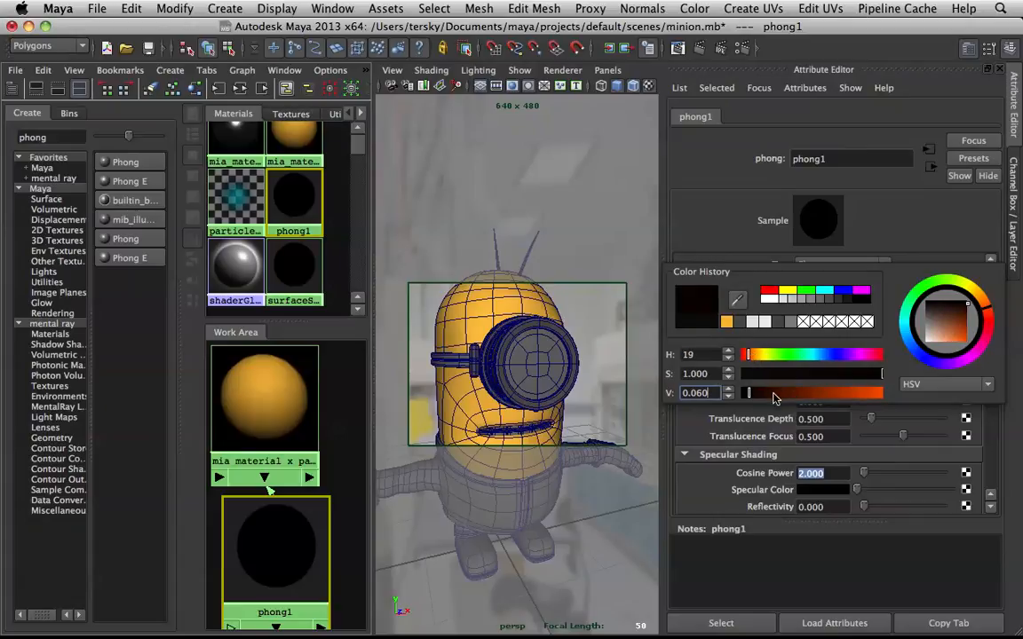
{"action": "mouse_move", "coordinate": [769, 394]}
{"action": "left_mouse_down"}
{"action": "mouse_move", "coordinate": [791, 397]}
{"action": "mouse_move", "coordinate": [765, 394]}
{"action": "left_mouse_up"}
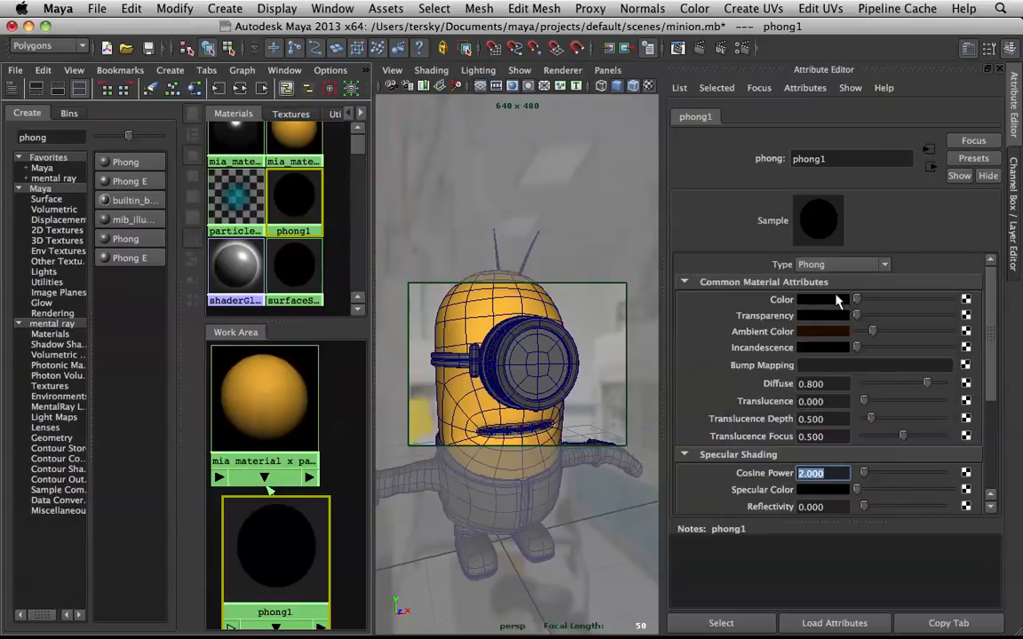
Set the Phong material's Color to a dark version of the body's yellow-orange from the color history and test render the head.
{"action": "left_click", "coordinate": [808, 300]}
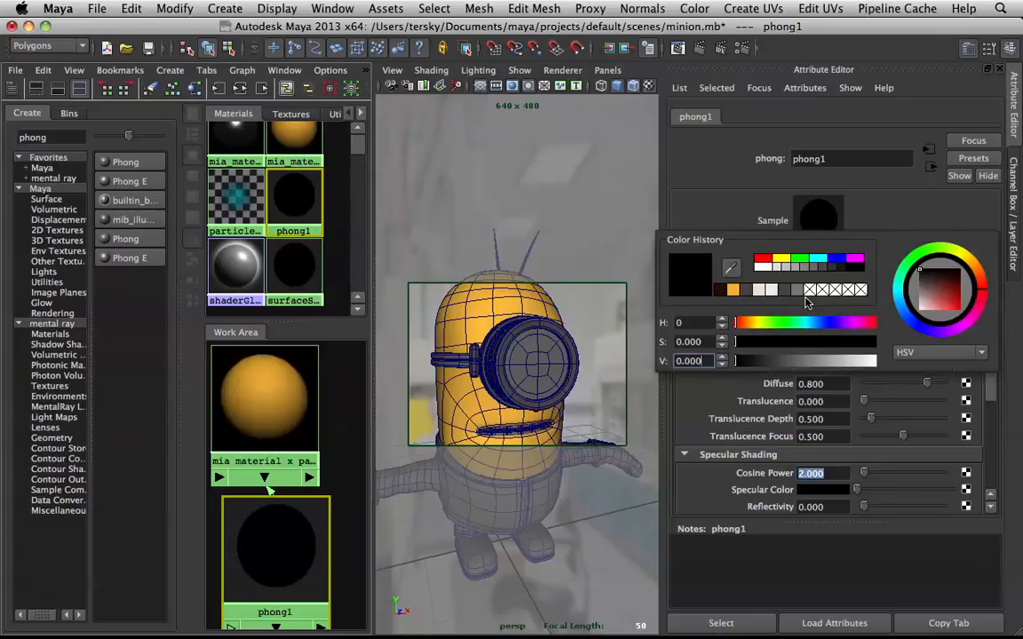
{"action": "left_click", "coordinate": [732, 289]}
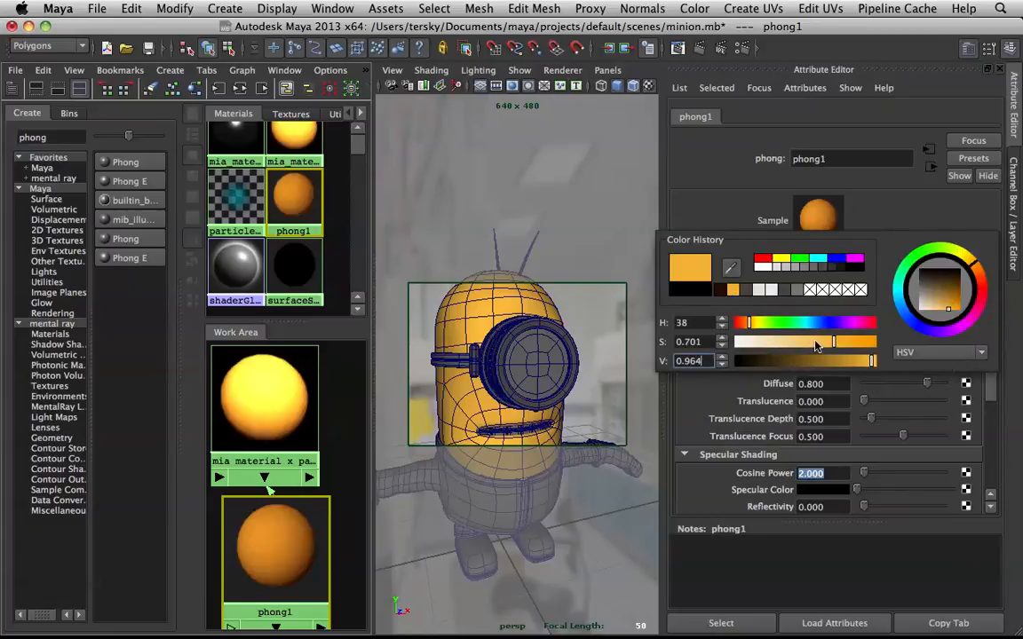
{"action": "mouse_move", "coordinate": [817, 346]}
{"action": "left_mouse_down"}
{"action": "mouse_move", "coordinate": [805, 353]}
{"action": "mouse_move", "coordinate": [842, 352]}
{"action": "mouse_move", "coordinate": [788, 364]}
{"action": "left_mouse_up"}
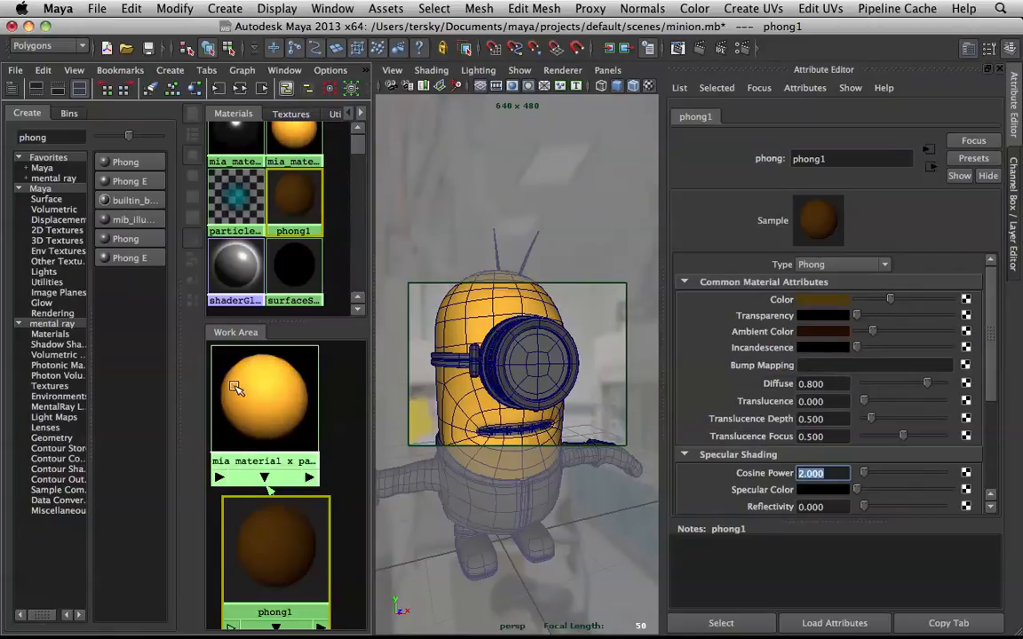
{"action": "left_click", "coordinate": [702, 49]}
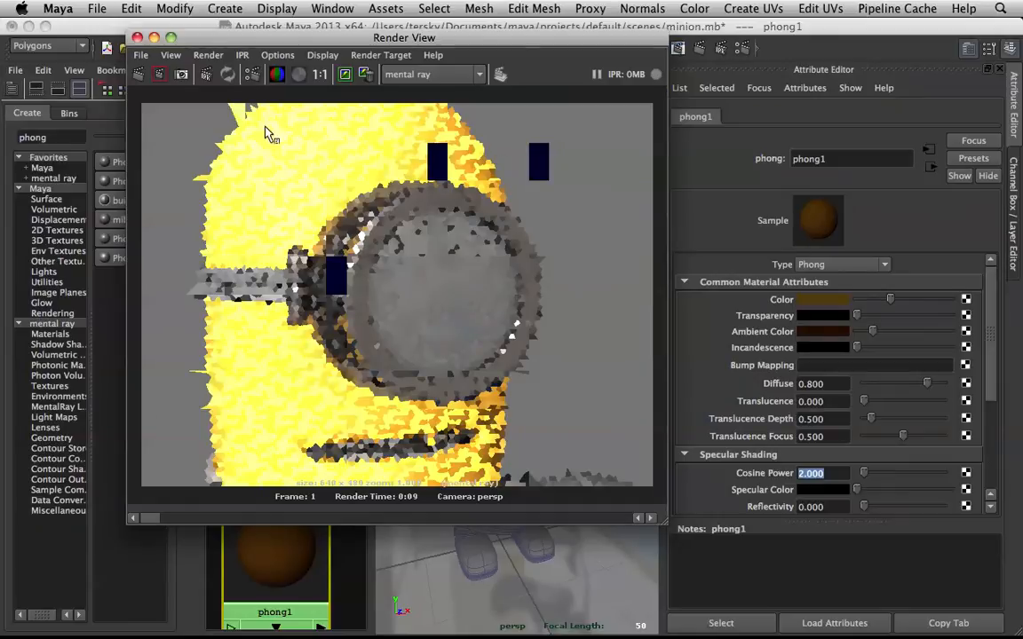
{"action": "left_click", "coordinate": [138, 37]}
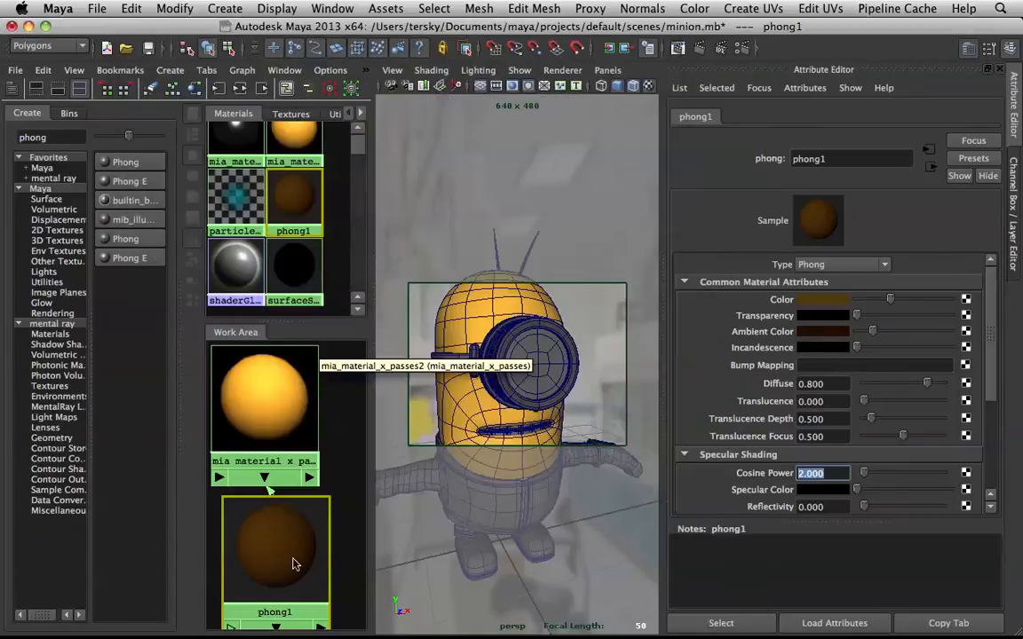
Darken the Phong material's Color further and lower the body material's diffuse Weight to about 0.677.
{"action": "left_click", "coordinate": [296, 566]}
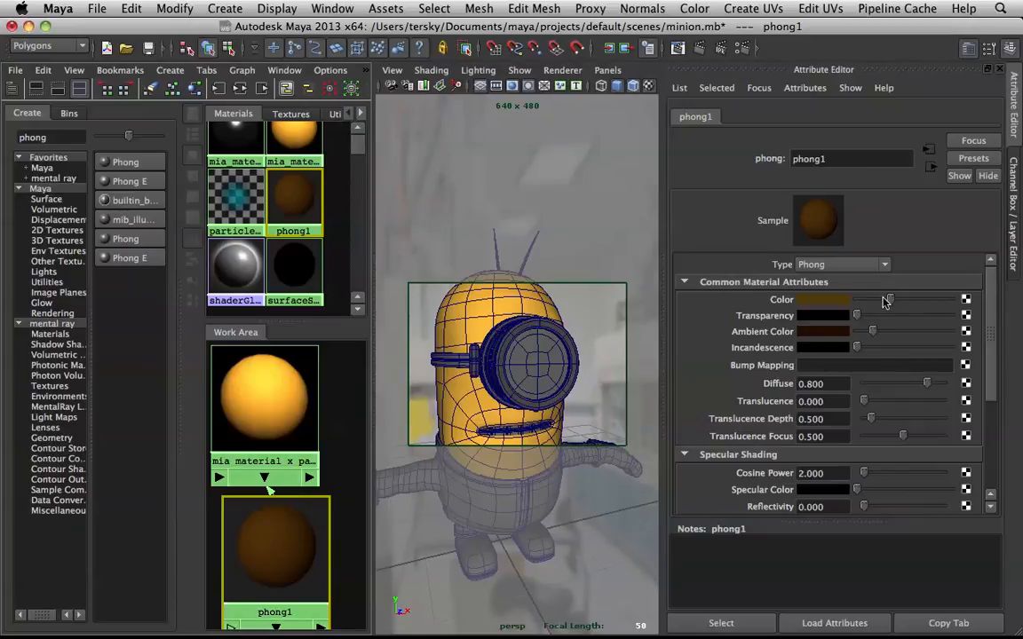
{"action": "left_click", "coordinate": [879, 301]}
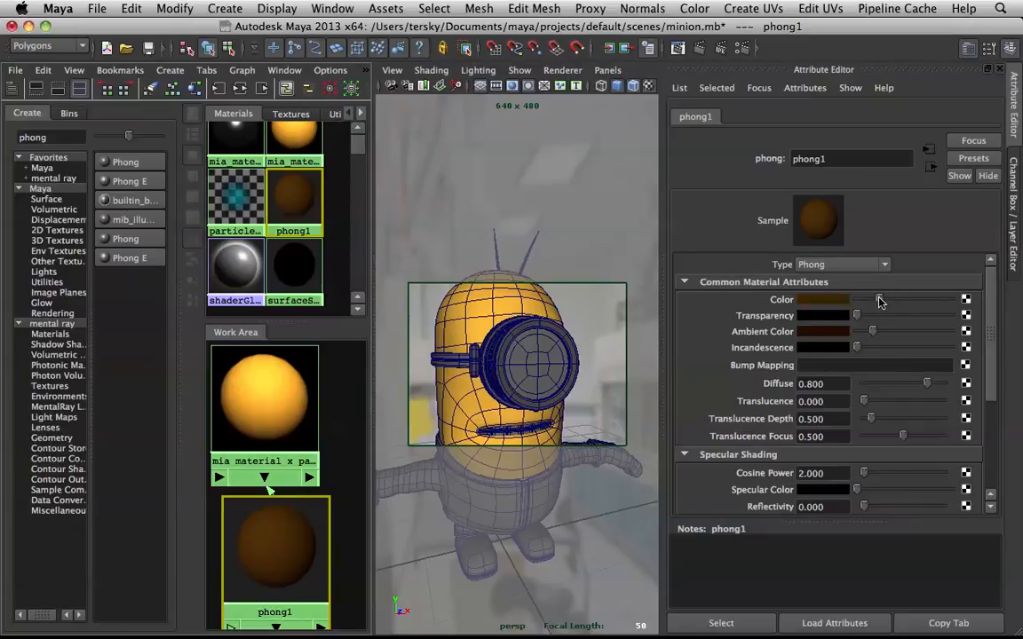
{"action": "left_click", "coordinate": [304, 394]}
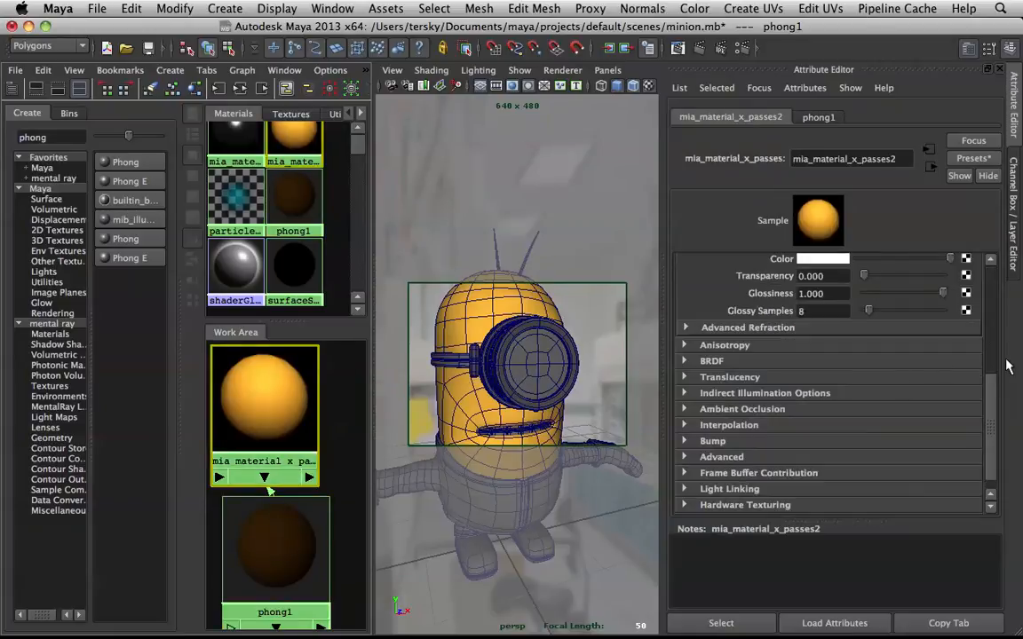
{"action": "scroll", "coordinate": [875, 362], "scroll_direction": "up", "scroll_amount": 8}
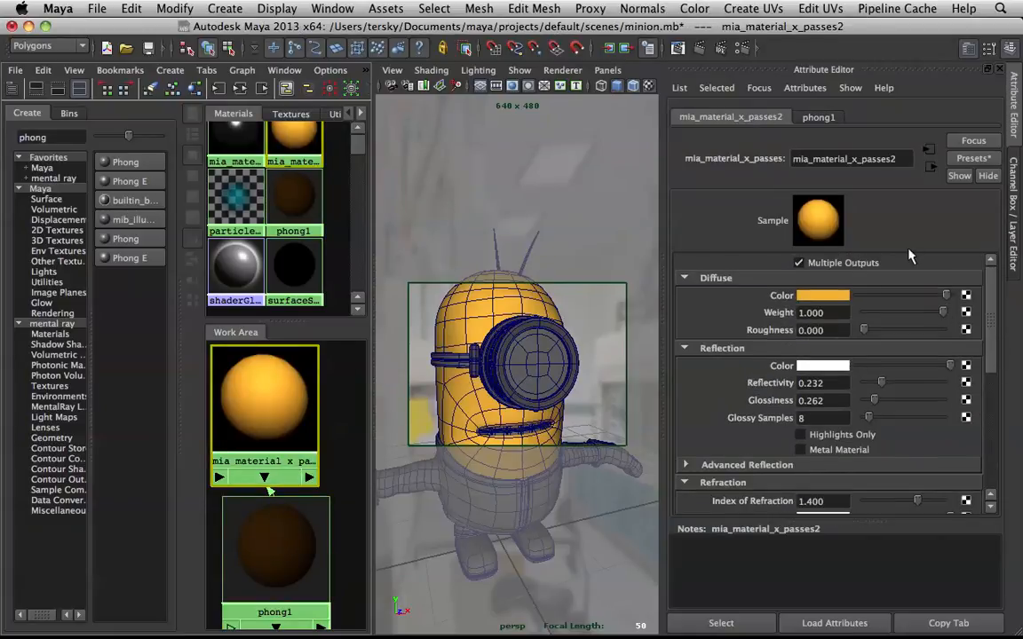
{"action": "left_click", "coordinate": [918, 313]}
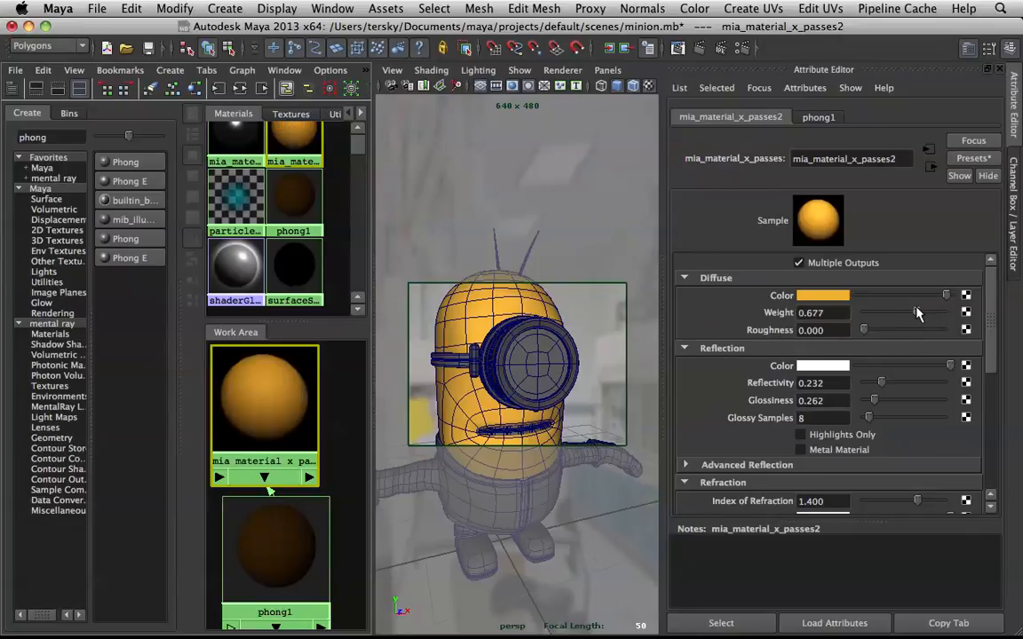
Brighten the Phong material's Ambient Color slightly and test render the head with the body material's diffuse Weight at 0.737.
{"action": "left_click", "coordinate": [267, 547]}
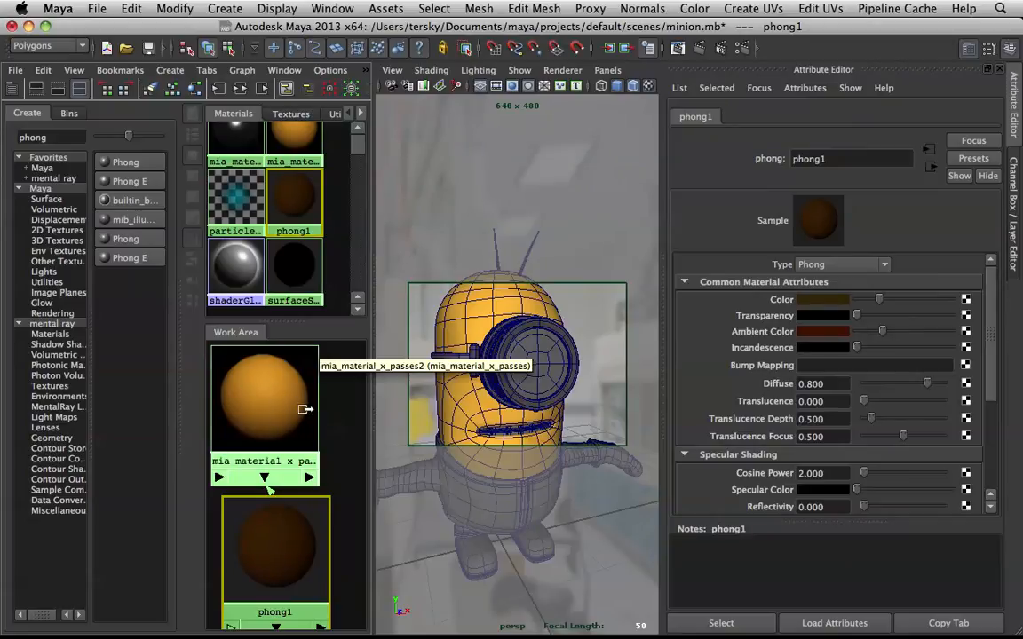
{"action": "left_click", "coordinate": [285, 403]}
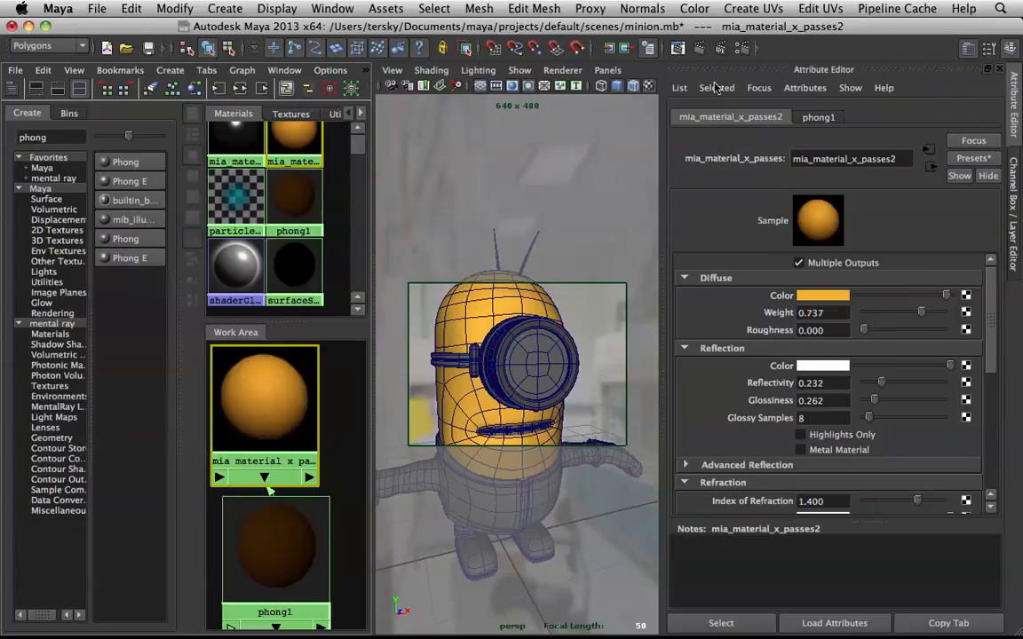
{"action": "left_click", "coordinate": [701, 49]}
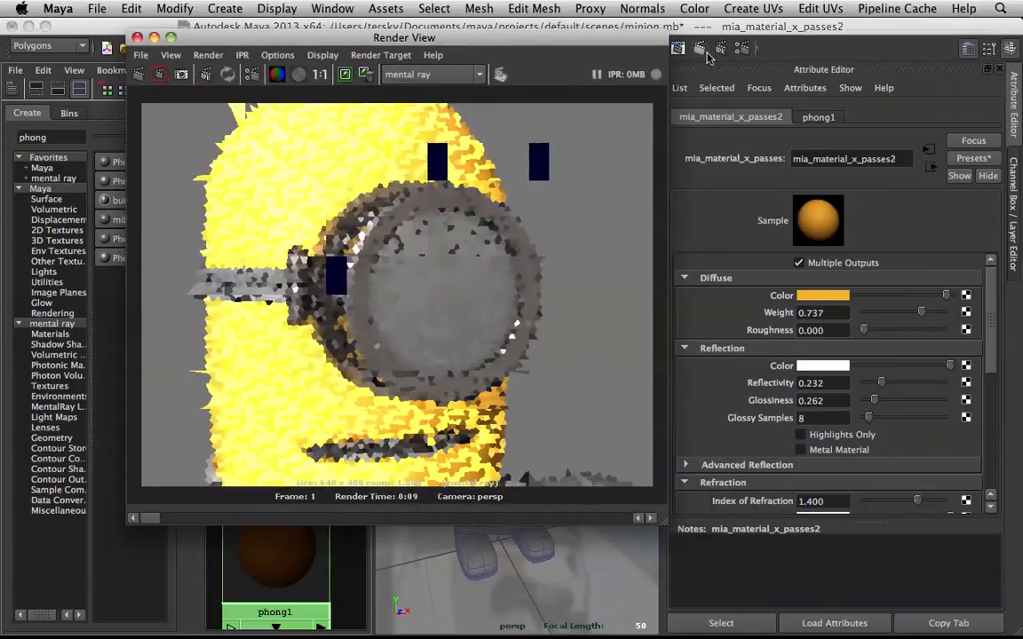
{"action": "left_click", "coordinate": [707, 54]}
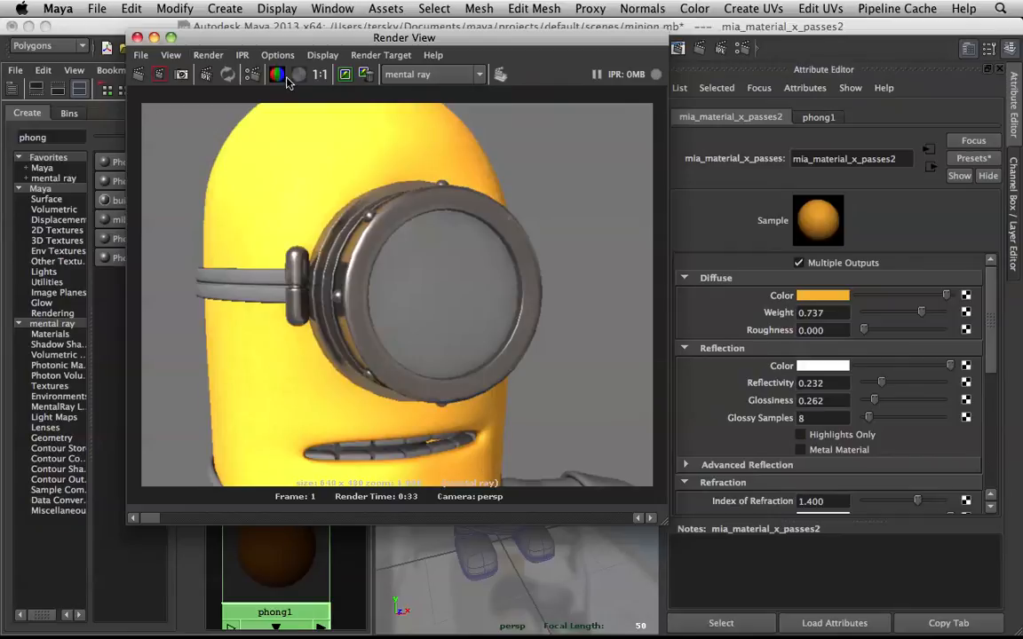
{"action": "left_click", "coordinate": [153, 38]}
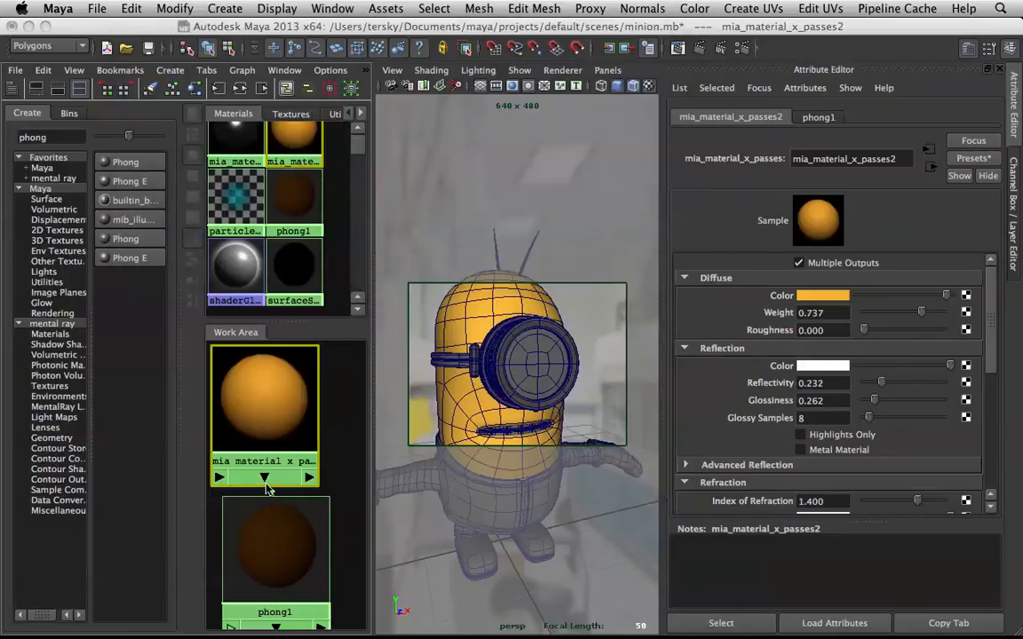
Set the body material's diffuse Weight to 0.606 and Roughness to 0.141, and test render the head.
{"action": "left_click", "coordinate": [270, 546]}
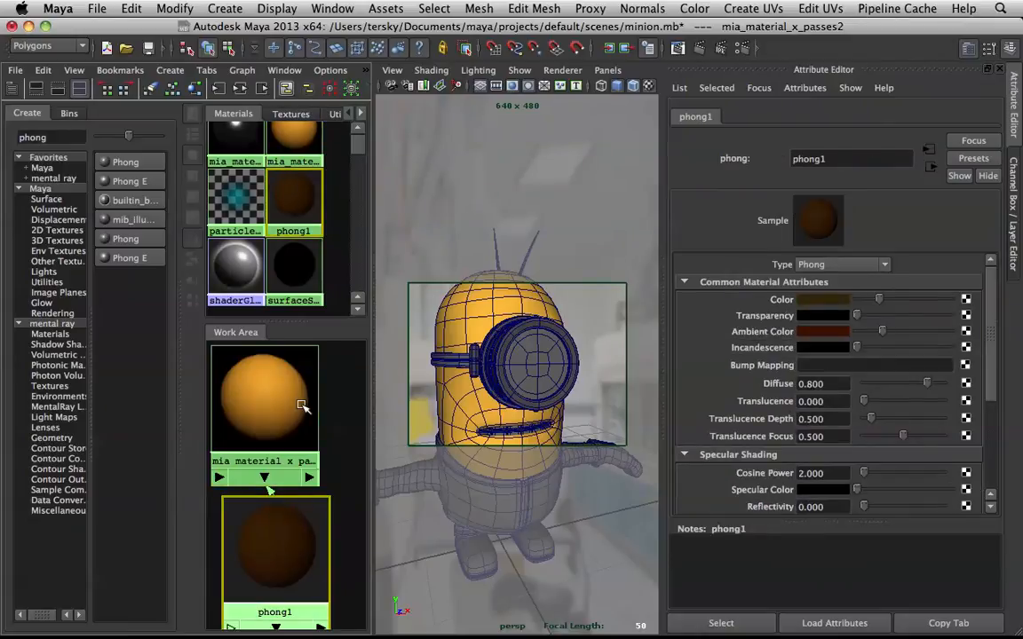
{"action": "left_click", "coordinate": [285, 365]}
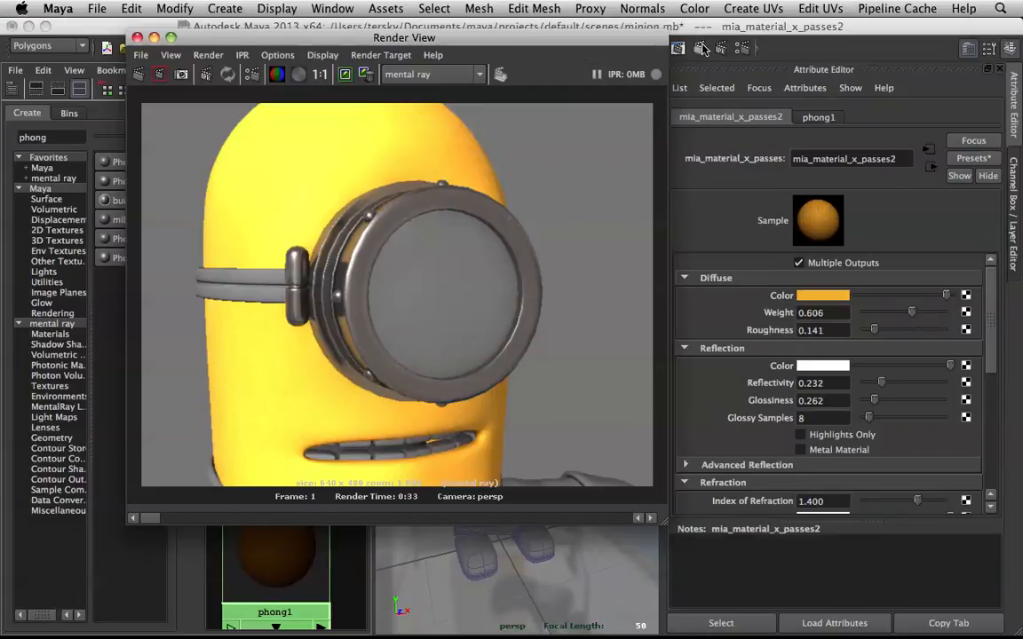
{"action": "left_click", "coordinate": [703, 48]}
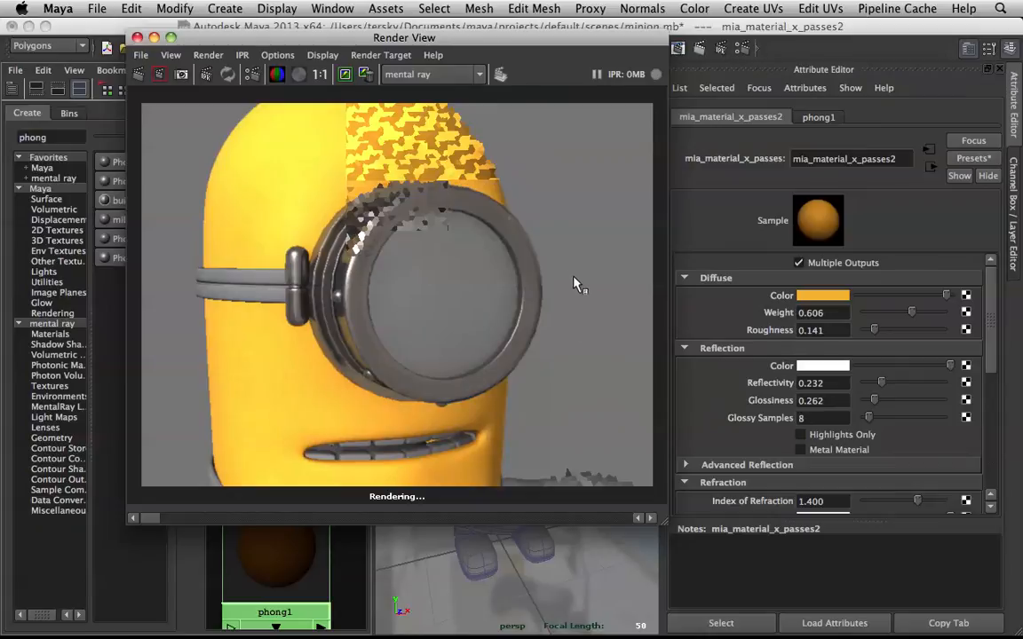
{"action": "left_click", "coordinate": [152, 38]}
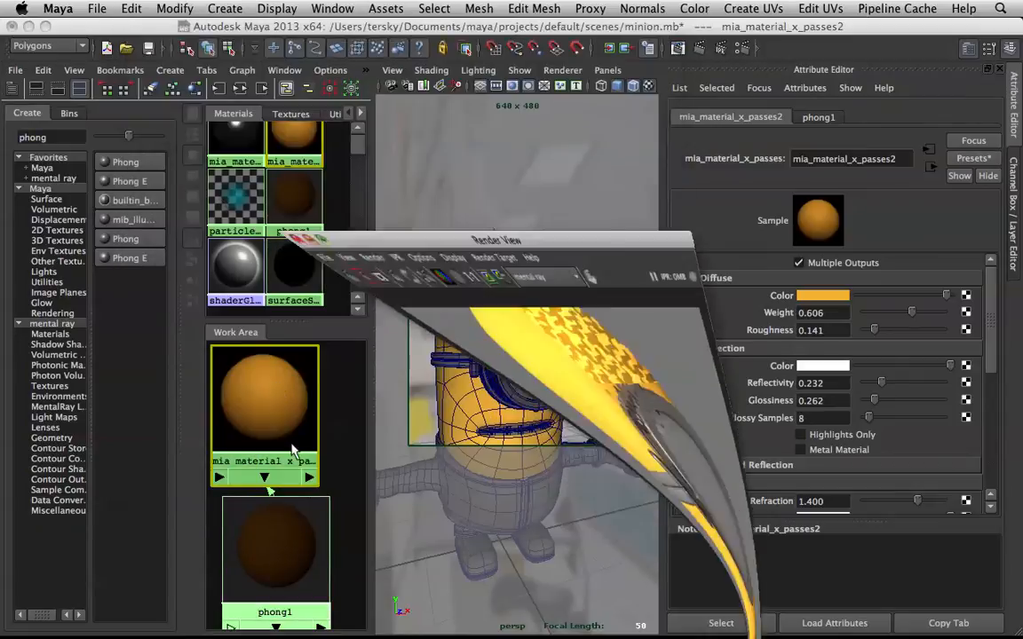
Brighten the Phong material's Ambient Color and set its Incandescence to a very dark orange with hue 13, saturation 1 and value 0.060.
{"action": "left_click", "coordinate": [276, 550]}
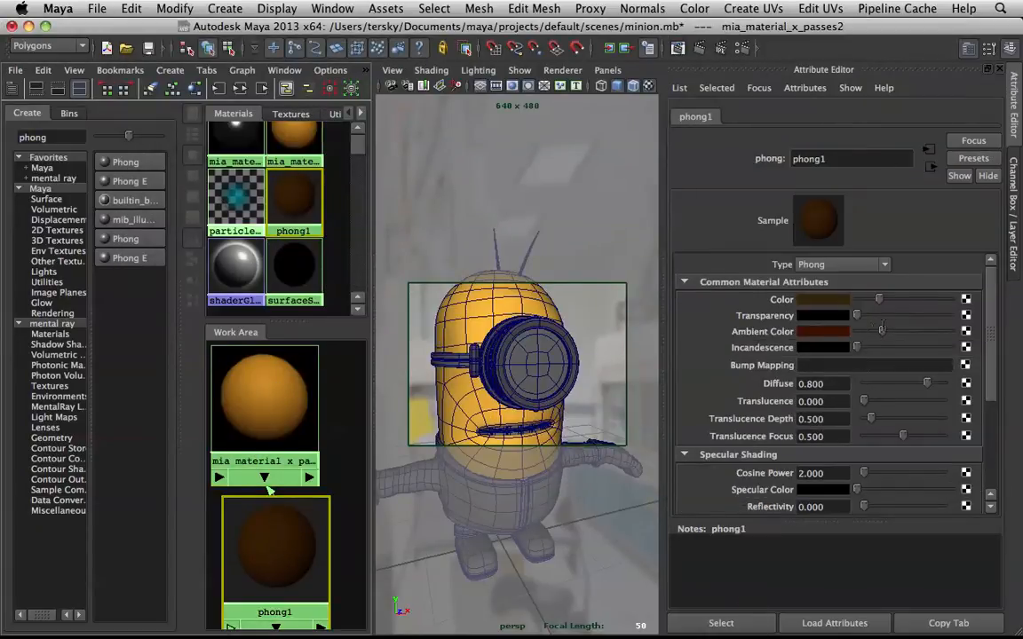
{"action": "left_click", "coordinate": [896, 332]}
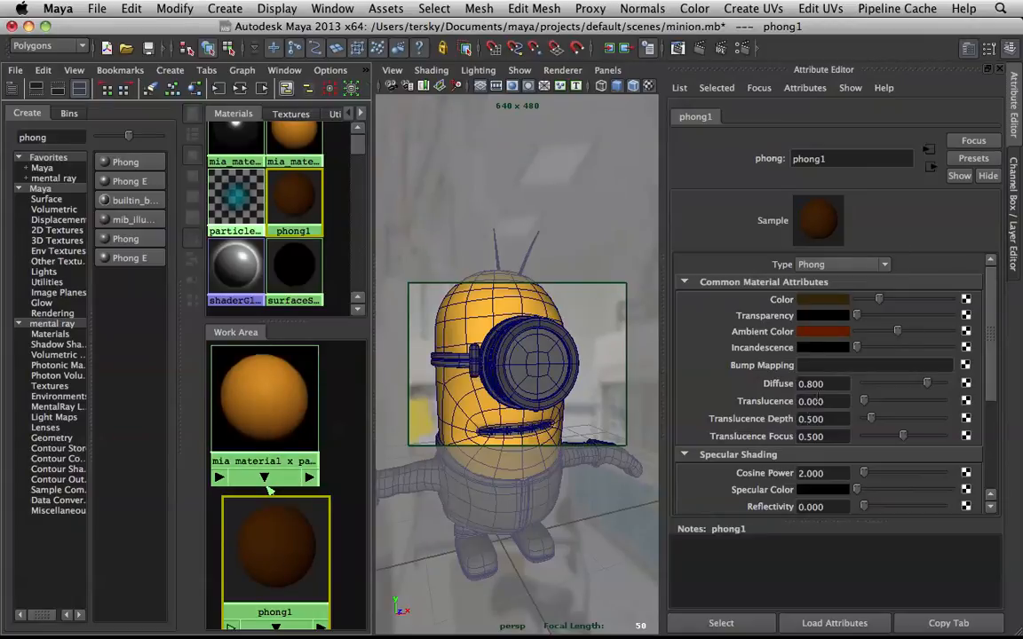
{"action": "mouse_move", "coordinate": [857, 347]}
{"action": "left_mouse_down"}
{"action": "mouse_move", "coordinate": [848, 352]}
{"action": "mouse_move", "coordinate": [860, 355]}
{"action": "left_mouse_up"}
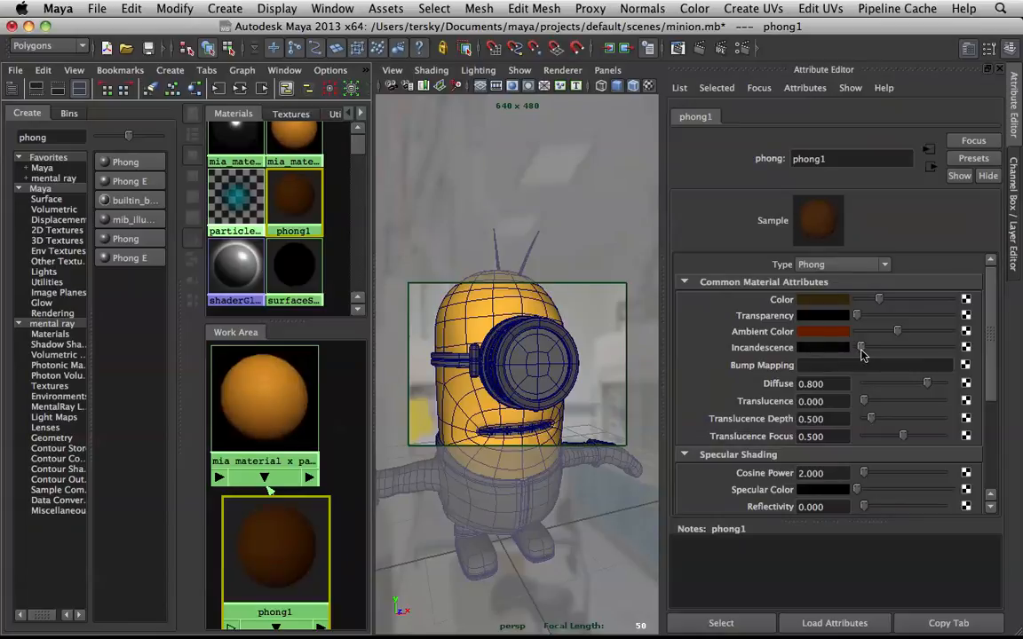
{"action": "left_click", "coordinate": [844, 352]}
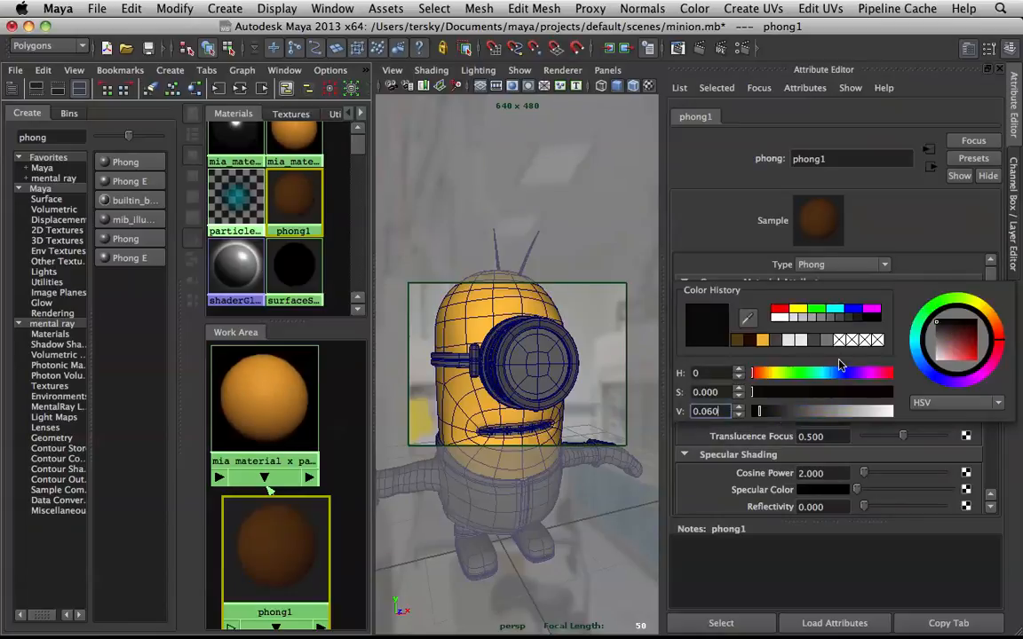
{"action": "left_click_drag", "start_coordinate": [842, 397], "coordinate": [912, 399]}
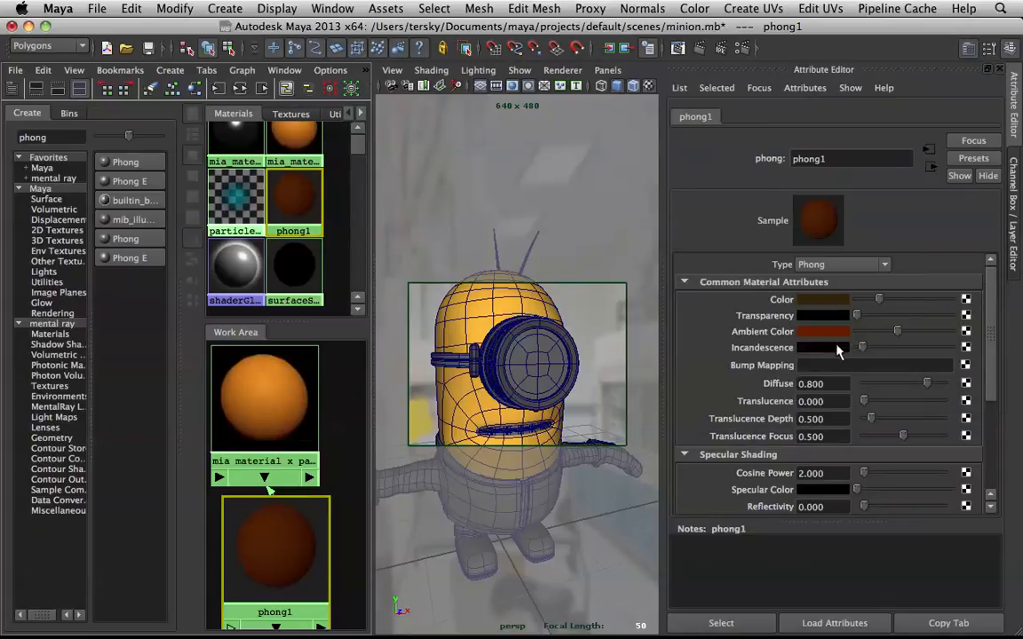
{"action": "left_click", "coordinate": [837, 349]}
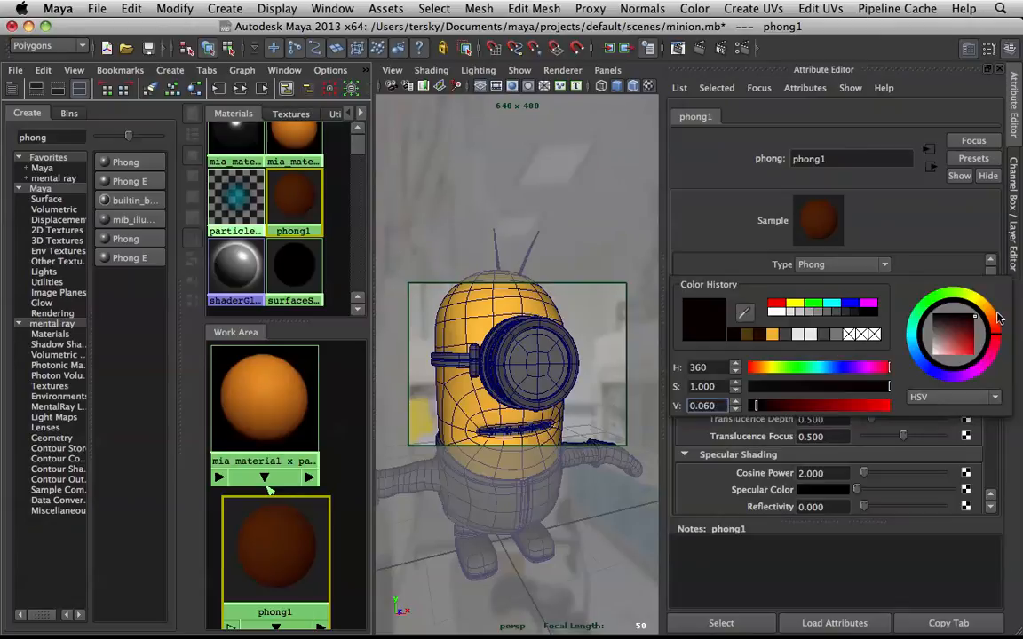
{"action": "left_click_drag", "start_coordinate": [996, 318], "coordinate": [1000, 331]}
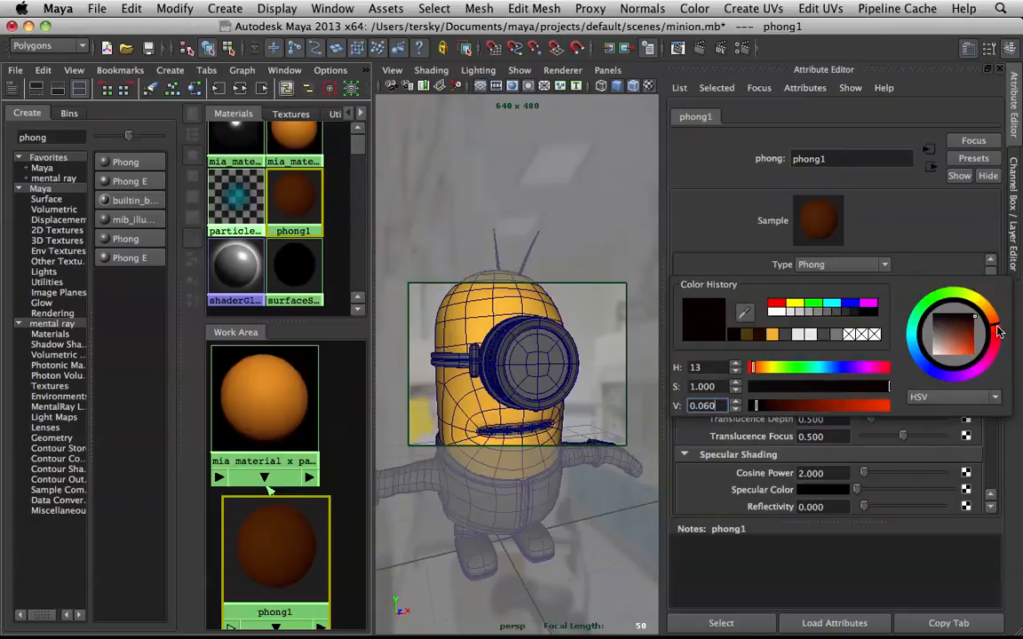
Render the head again and compare the result with the previously stored renders.
{"action": "left_click", "coordinate": [679, 50]}
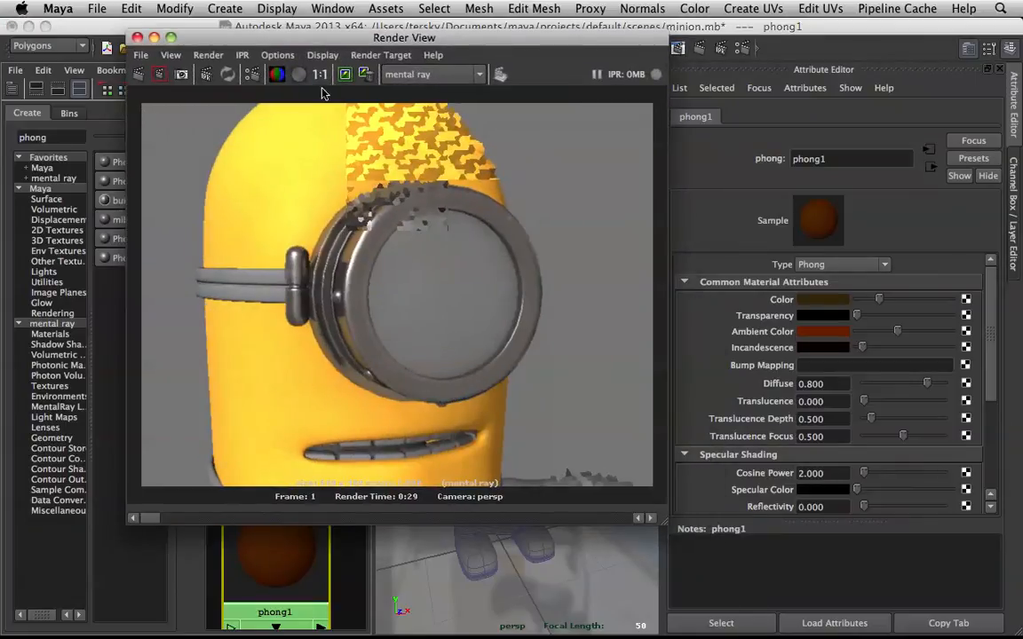
{"action": "left_click", "coordinate": [147, 76]}
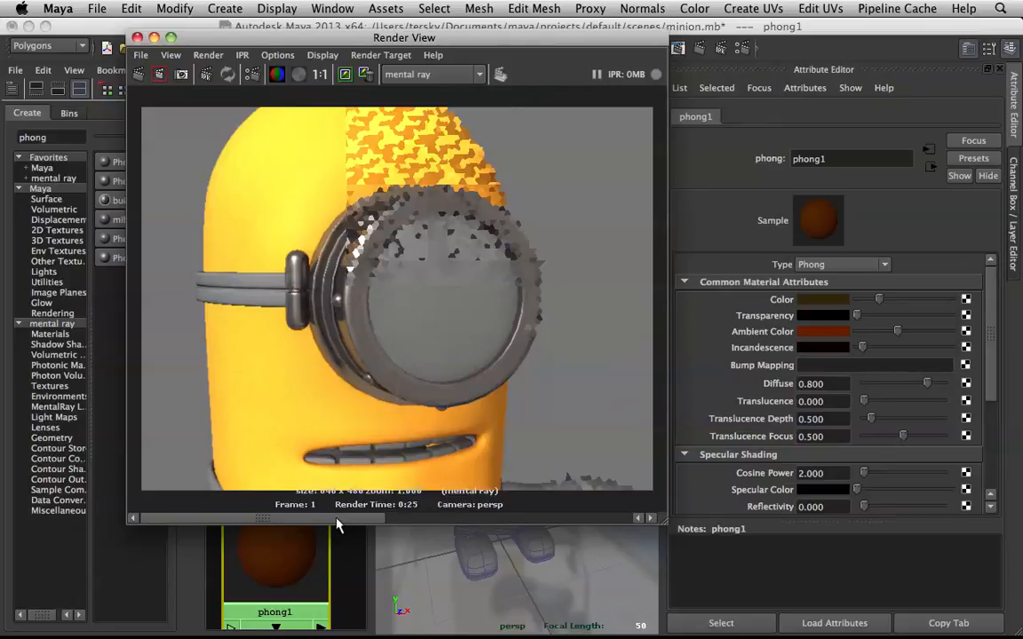
{"action": "left_click", "coordinate": [445, 525]}
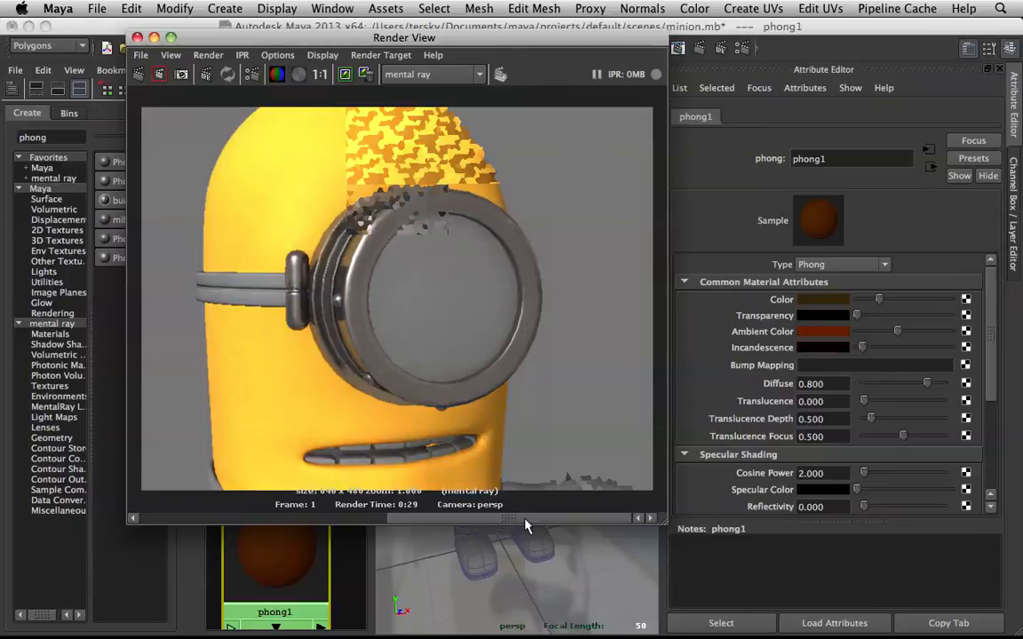
{"action": "left_click", "coordinate": [268, 524]}
{"action": "left_click_drag", "start_coordinate": [268, 524], "coordinate": [397, 477]}
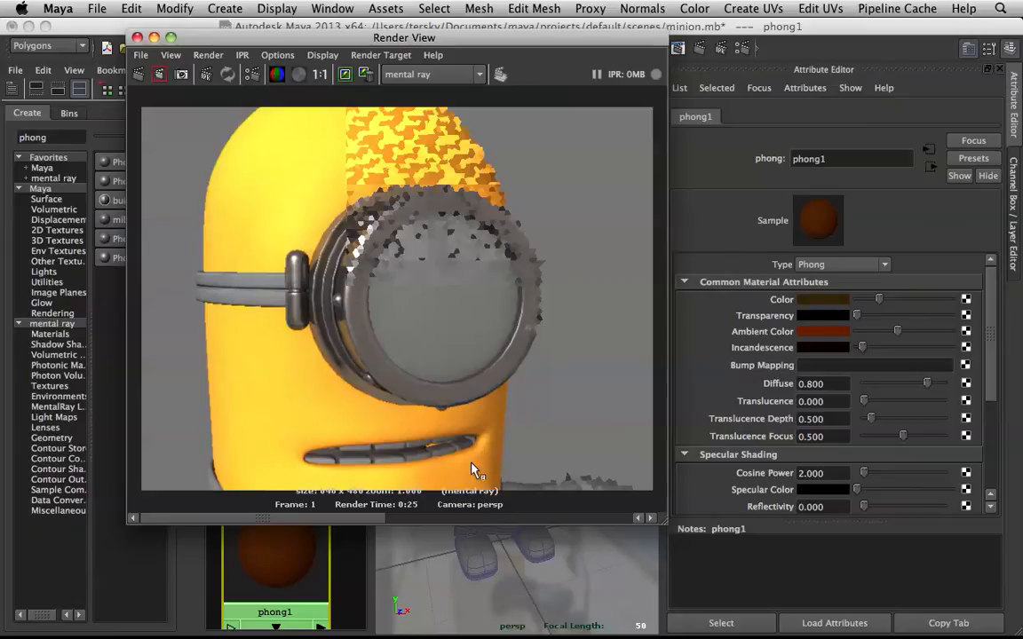
{"action": "mouse_move", "coordinate": [329, 524]}
{"action": "left_mouse_down"}
{"action": "mouse_move", "coordinate": [621, 520]}
{"action": "mouse_move", "coordinate": [334, 521]}
{"action": "left_mouse_up"}
{"action": "scroll", "coordinate": [304, 369], "scroll_direction": "up", "scroll_amount": 2}
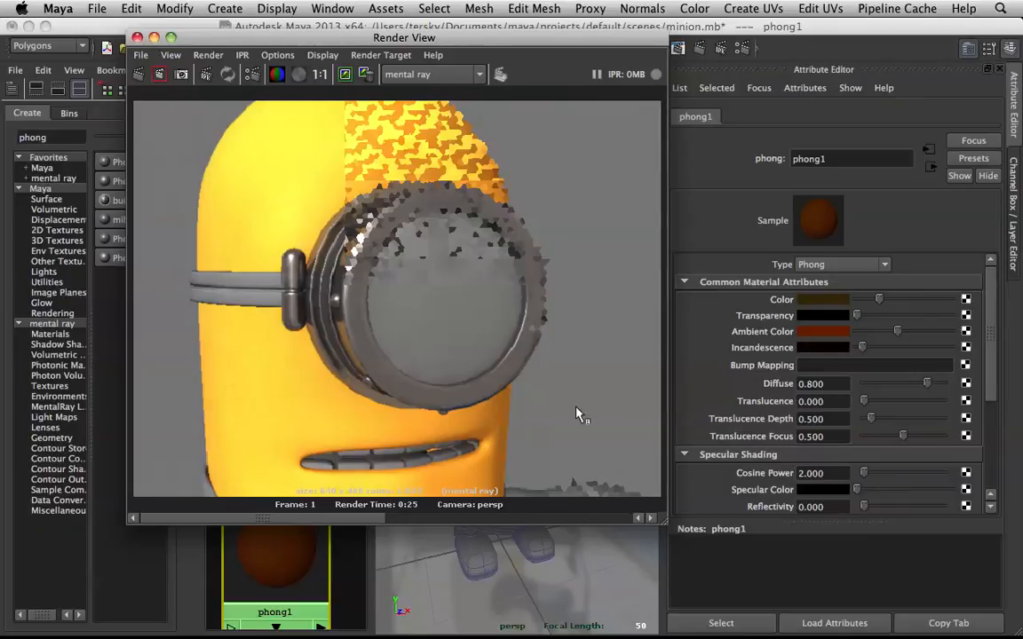
{"action": "left_click", "coordinate": [154, 39]}
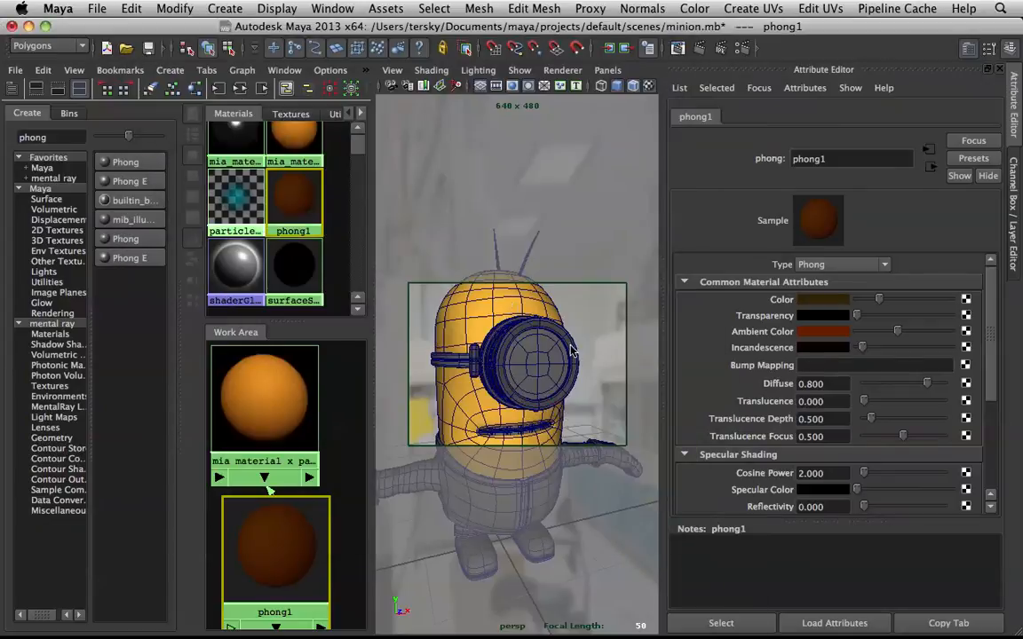
Frame the whole minion in the perspective camera and test render it.
{"action": "scroll", "coordinate": [511, 311], "scroll_direction": "down", "scroll_amount": 5}
{"action": "left_click_drag", "start_coordinate": [553, 342], "coordinate": [493, 313], "text": "alt"}
{"action": "scroll", "coordinate": [582, 381], "scroll_direction": "up", "scroll_amount": 5}
{"action": "scroll", "coordinate": [612, 380], "scroll_direction": "down", "scroll_amount": 5}
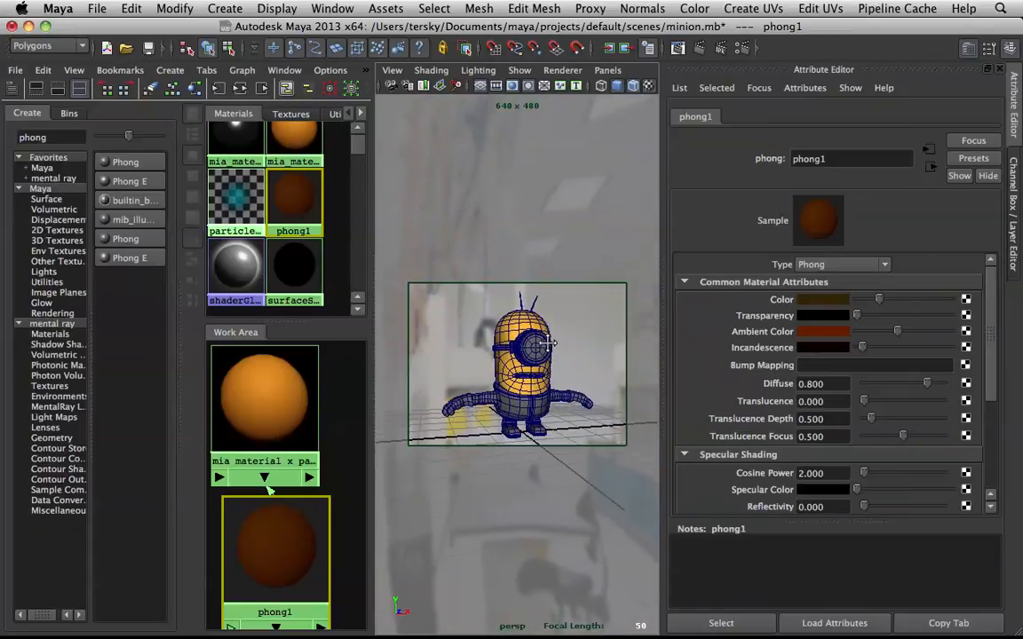
{"action": "left_click", "coordinate": [677, 48]}
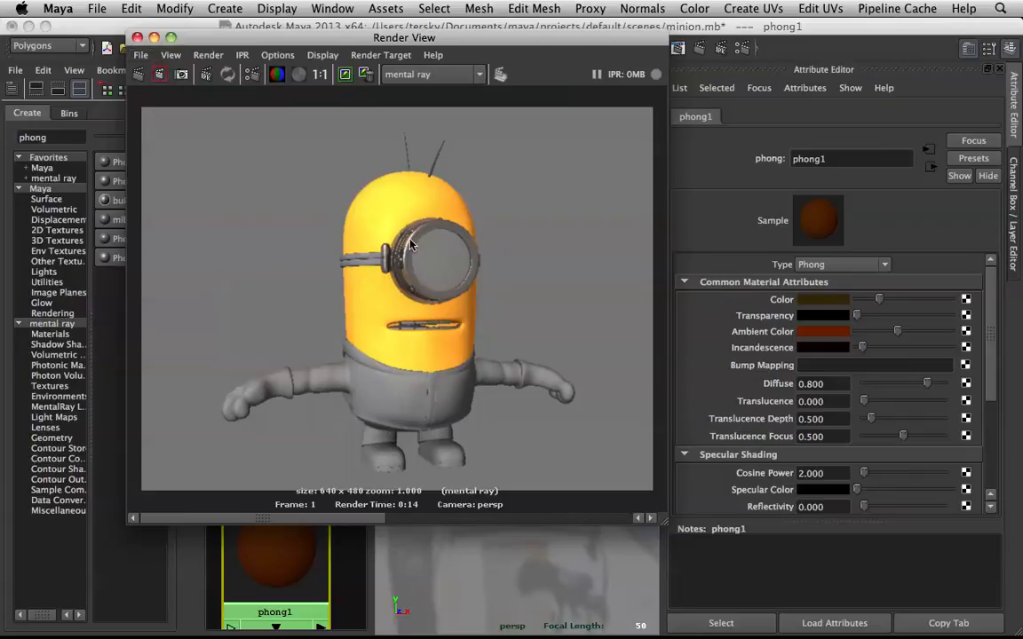
{"action": "left_click", "coordinate": [154, 37]}
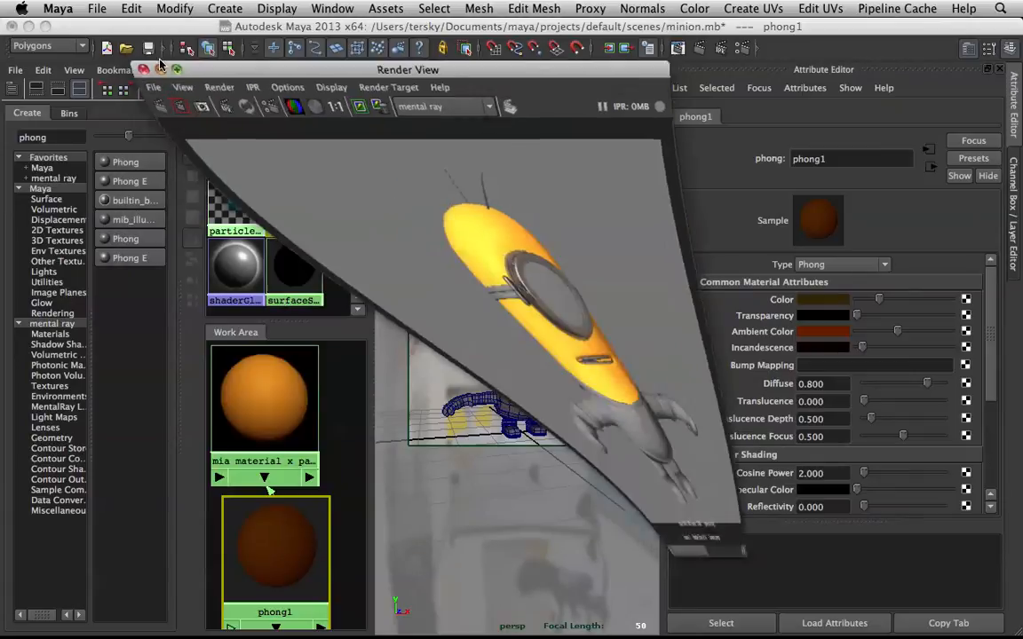
Maximize the perspective view and add a single directional light to the scene.
{"action": "key", "text": "space"}
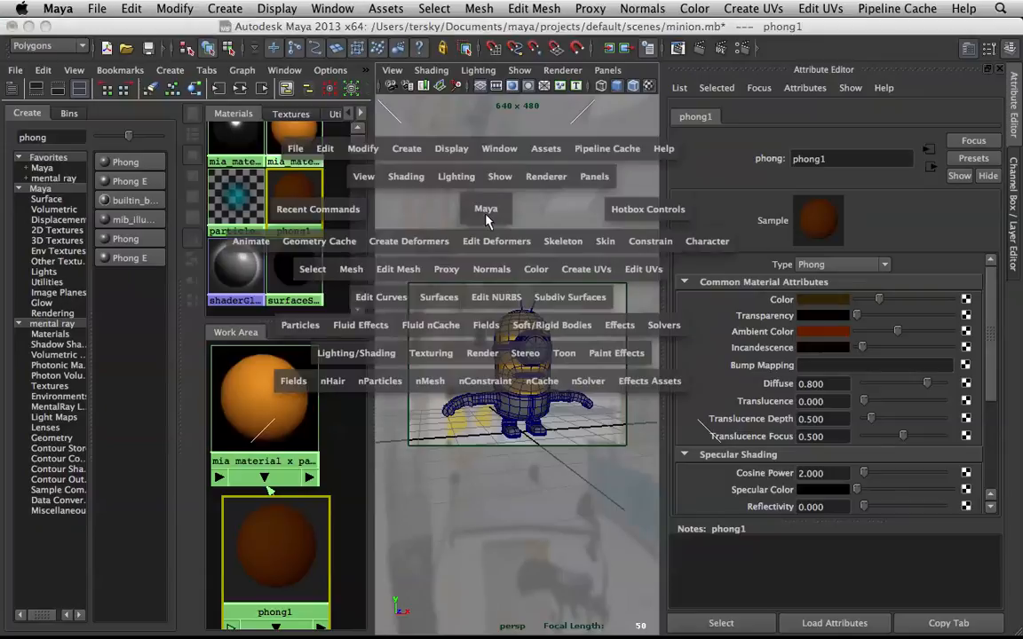
{"action": "key", "text": "space"}
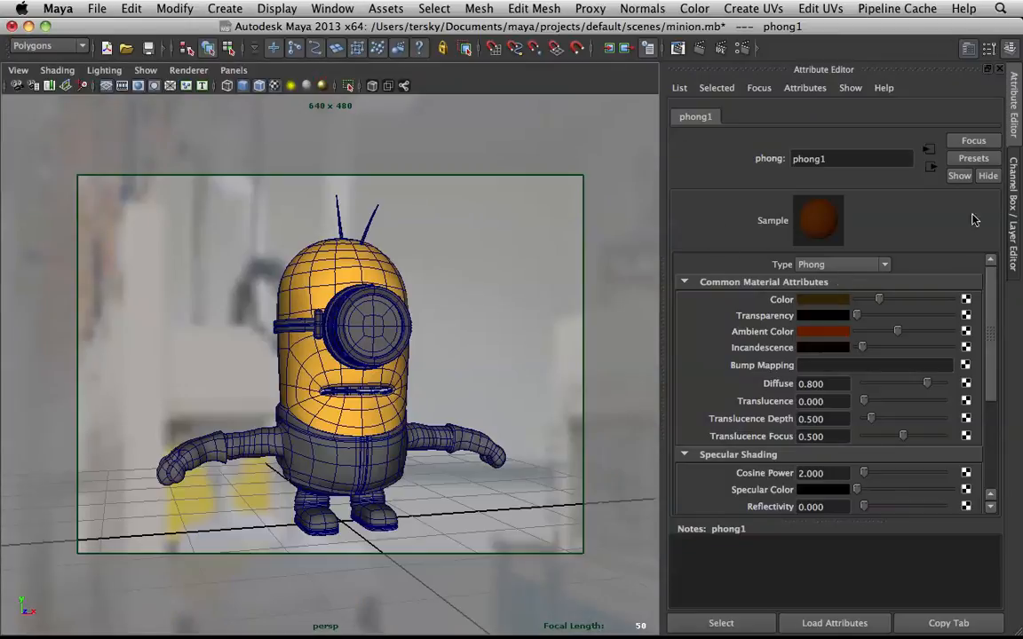
{"action": "left_click", "coordinate": [1013, 204]}
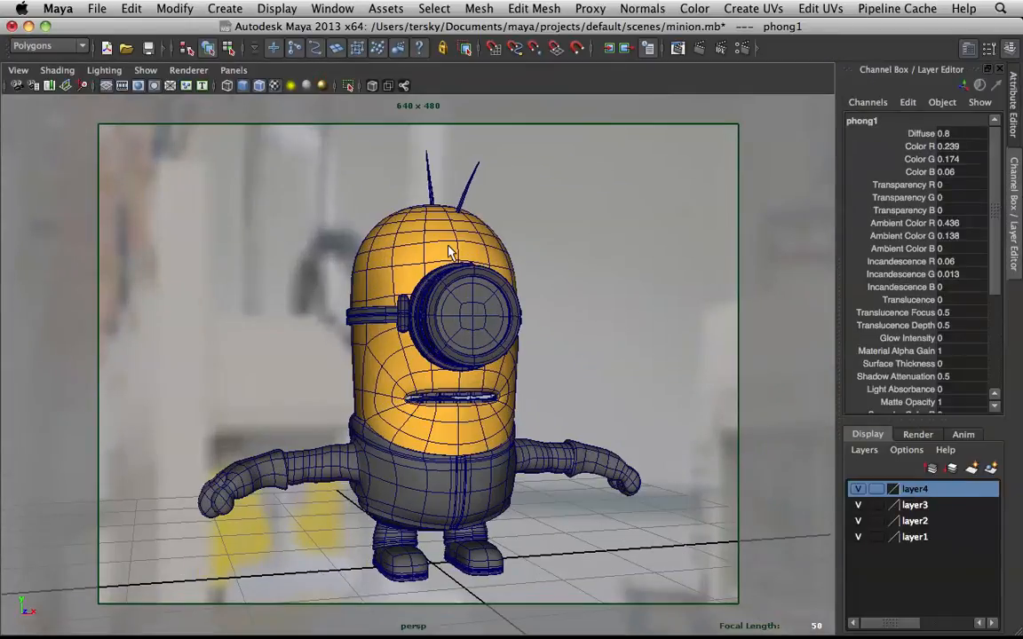
{"action": "left_click", "coordinate": [237, 12]}
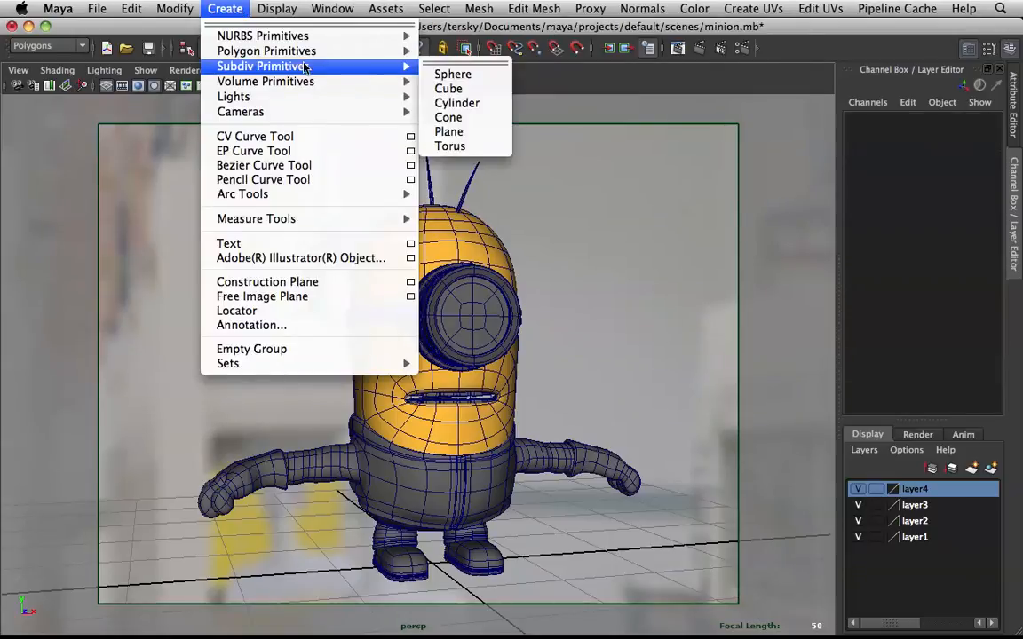
{"action": "mouse_move", "coordinate": [262, 94]}
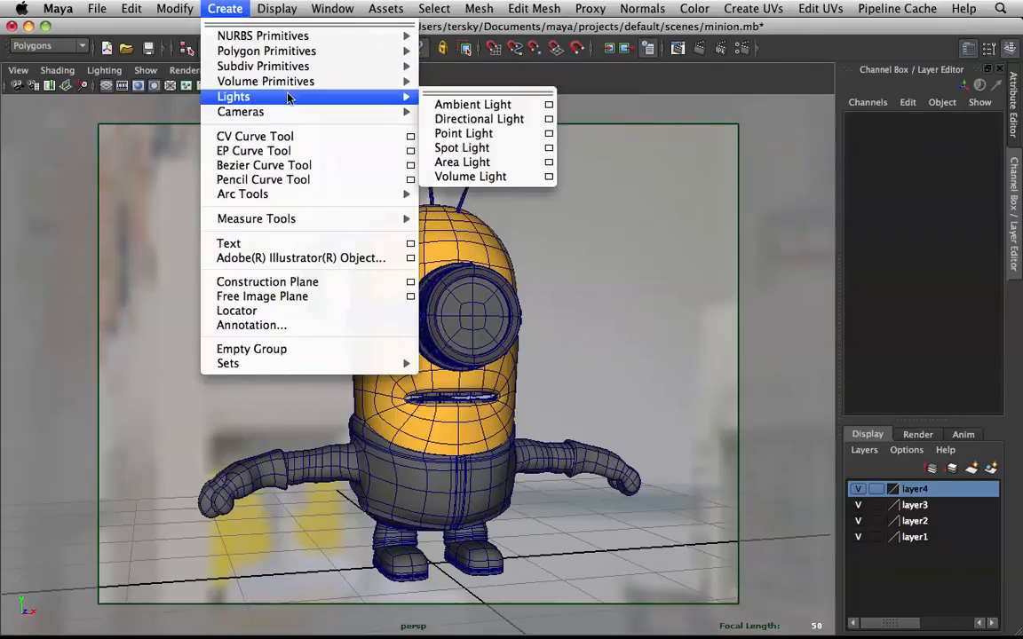
{"action": "left_click", "coordinate": [484, 119]}
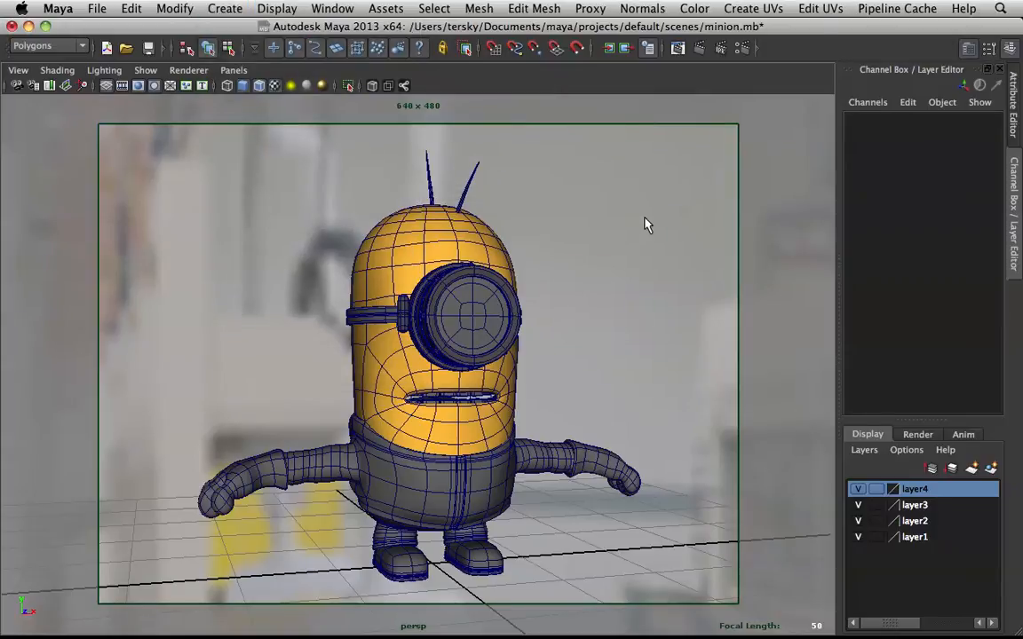
{"action": "key", "text": "g"}
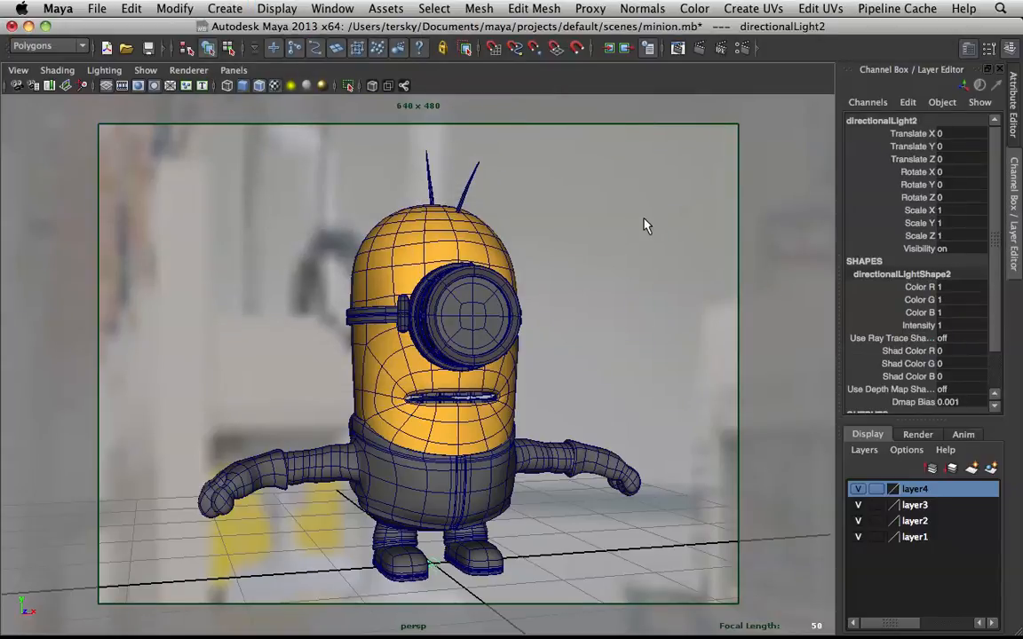
{"action": "key", "text": "z"}
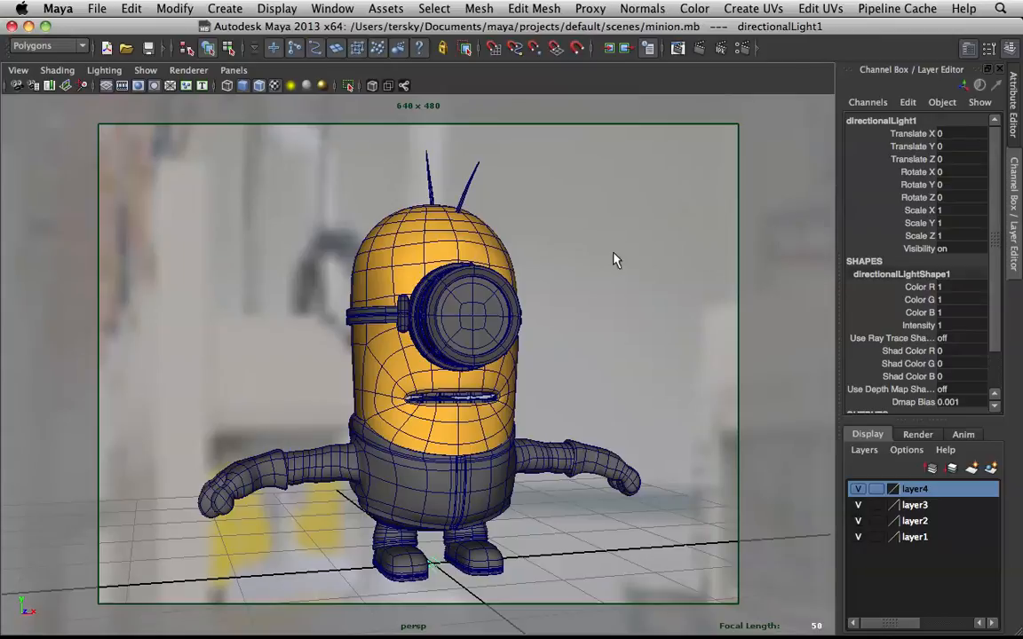
Move the directional light beside the minion to about X 14.5, Y 14.4, and scale it uniformly to about 11.08.
{"action": "key", "text": "w"}
{"action": "left_click_drag", "start_coordinate": [473, 565], "coordinate": [685, 547]}
{"action": "key", "text": "z"}
{"action": "left_click_drag", "start_coordinate": [477, 559], "coordinate": [812, 336]}
Light the viewport with all scene lights and rotate the directional light to about X -41.3, Y -1.2, Z -13.2 degrees.
{"action": "left_click", "coordinate": [291, 86]}
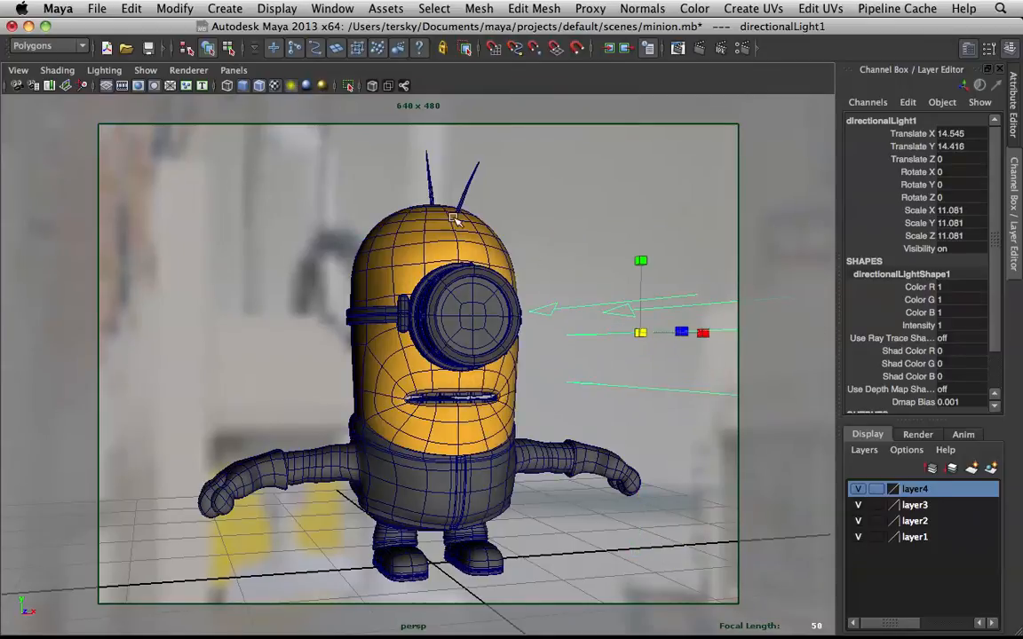
{"action": "key", "text": "e"}
{"action": "mouse_move", "coordinate": [649, 319]}
{"action": "left_mouse_down"}
{"action": "mouse_move", "coordinate": [655, 267]}
{"action": "mouse_move", "coordinate": [610, 271]}
{"action": "mouse_move", "coordinate": [605, 284]}
{"action": "mouse_move", "coordinate": [646, 265]}
{"action": "mouse_move", "coordinate": [626, 278]}
{"action": "mouse_move", "coordinate": [637, 274]}
{"action": "left_mouse_up"}
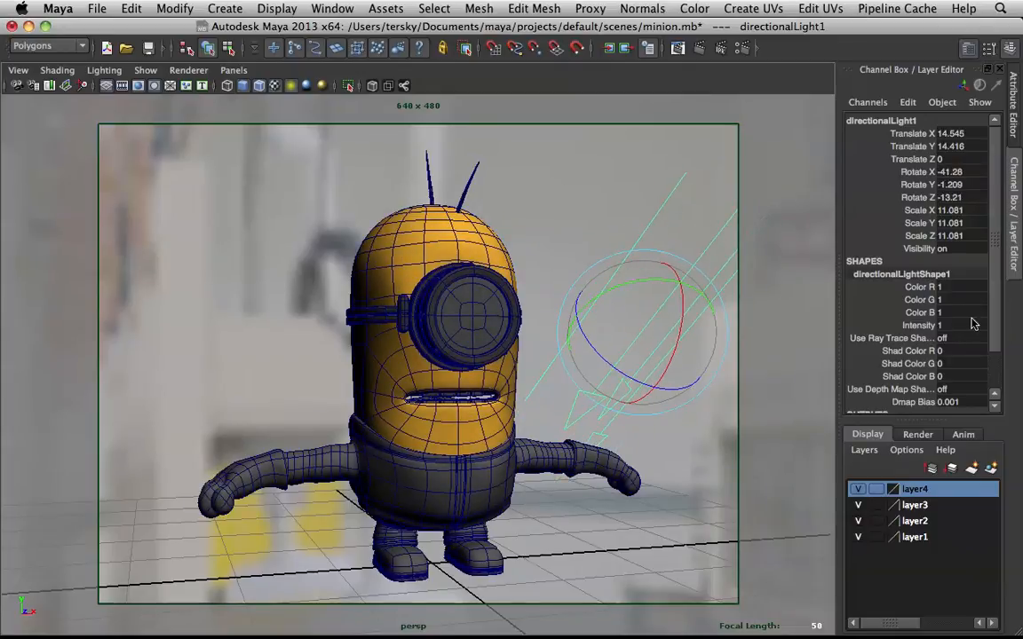
Enable ray trace shadows for the directional light with a Light Angle of 10 and 32 Shadow Rays.
{"action": "left_click", "coordinate": [1011, 133]}
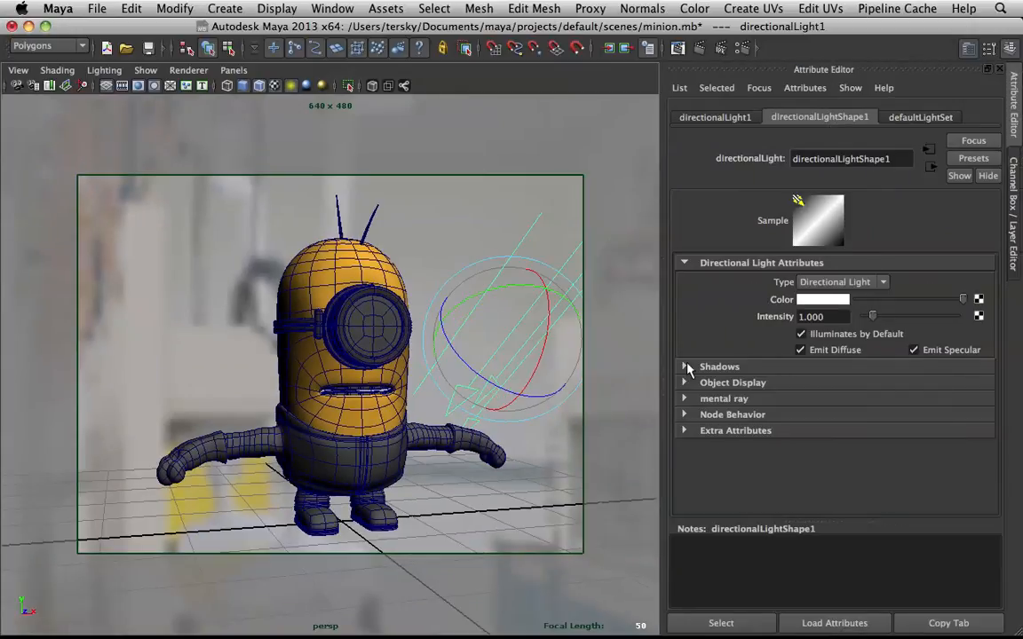
{"action": "left_click", "coordinate": [685, 367]}
{"action": "scroll", "coordinate": [755, 408], "scroll_direction": "down", "scroll_amount": 5}
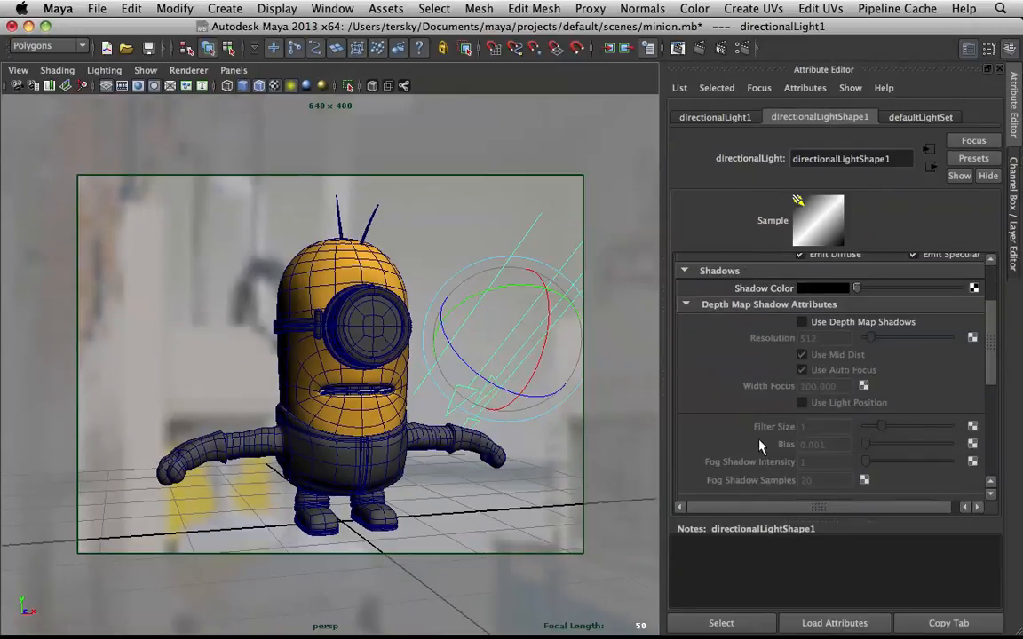
{"action": "scroll", "coordinate": [757, 432], "scroll_direction": "down", "scroll_amount": 5}
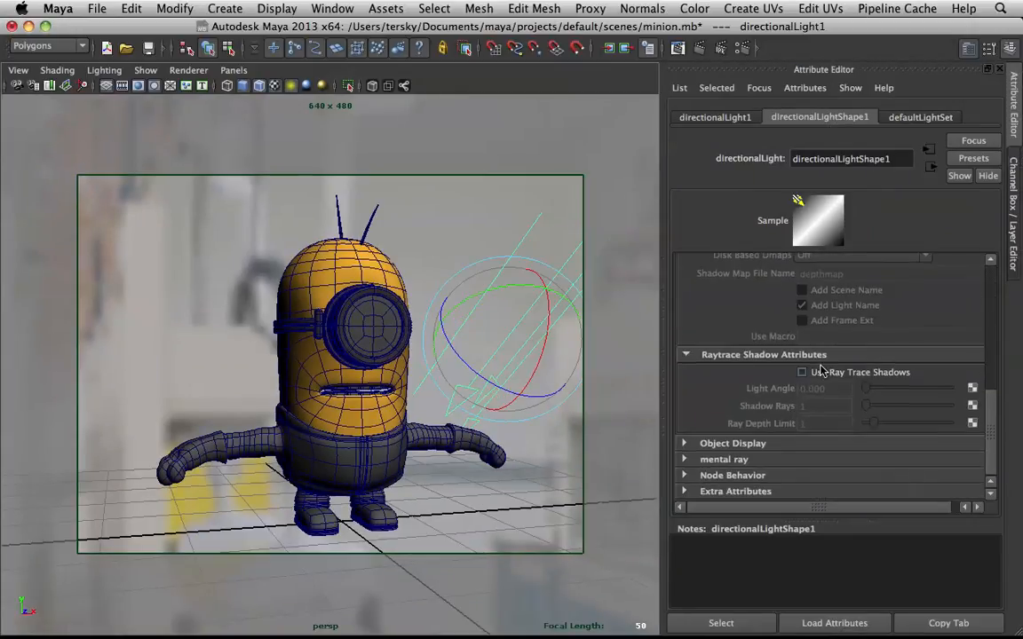
{"action": "left_click", "coordinate": [825, 376]}
{"action": "key", "text": "Tab"}
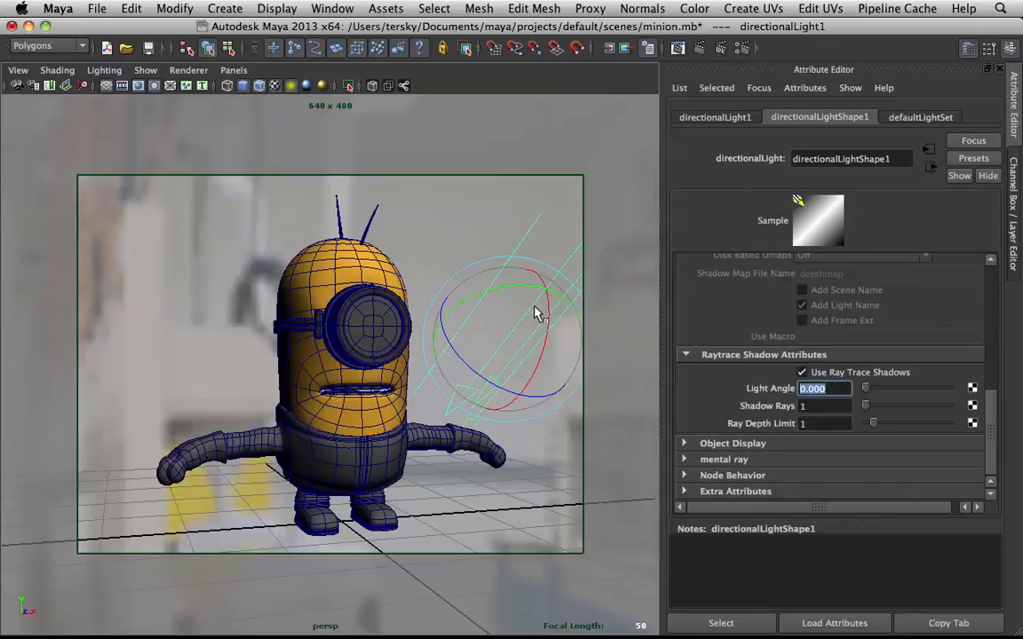
{"action": "type", "text": "10"}
{"action": "key", "text": "Tab"}
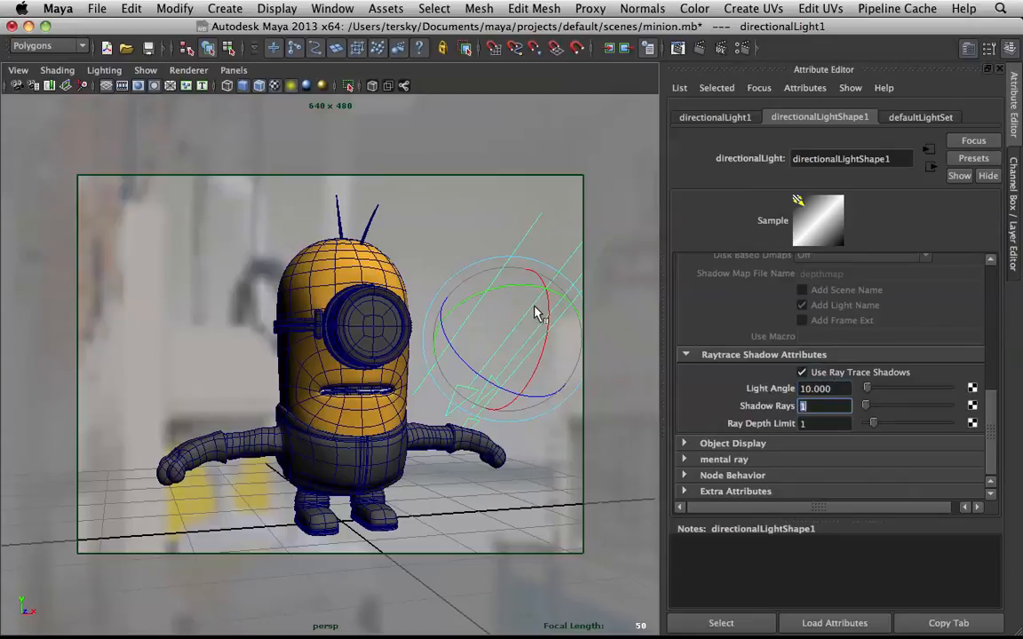
{"action": "type", "text": "32"}
{"action": "key", "text": "Return"}
Clear the selection and start a test render of the minion with the directional light.
{"action": "left_click", "coordinate": [461, 252]}
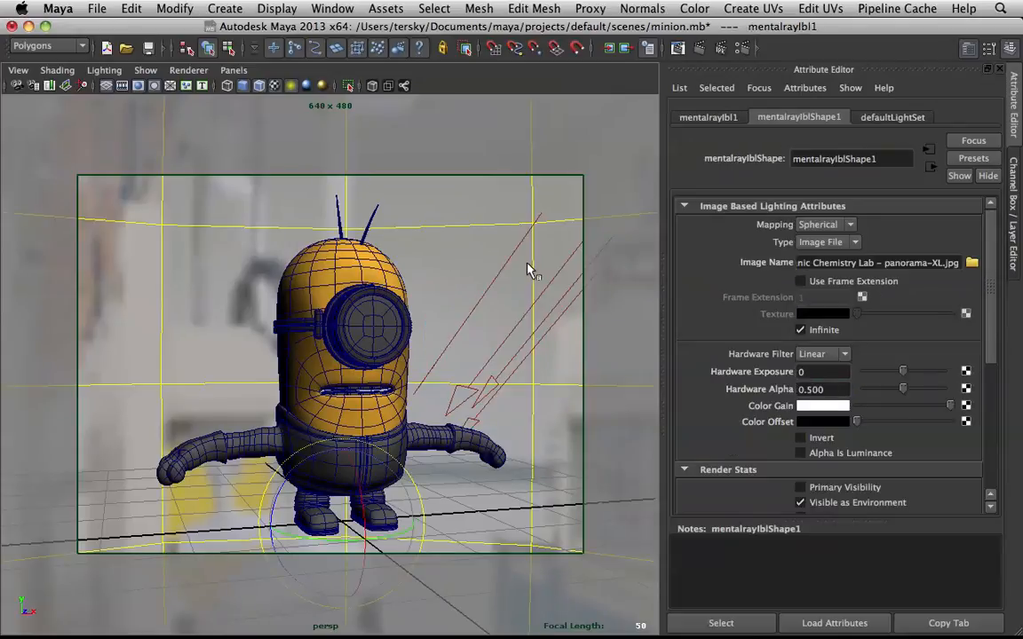
{"action": "left_click", "coordinate": [475, 245]}
{"action": "left_click", "coordinate": [629, 47]}
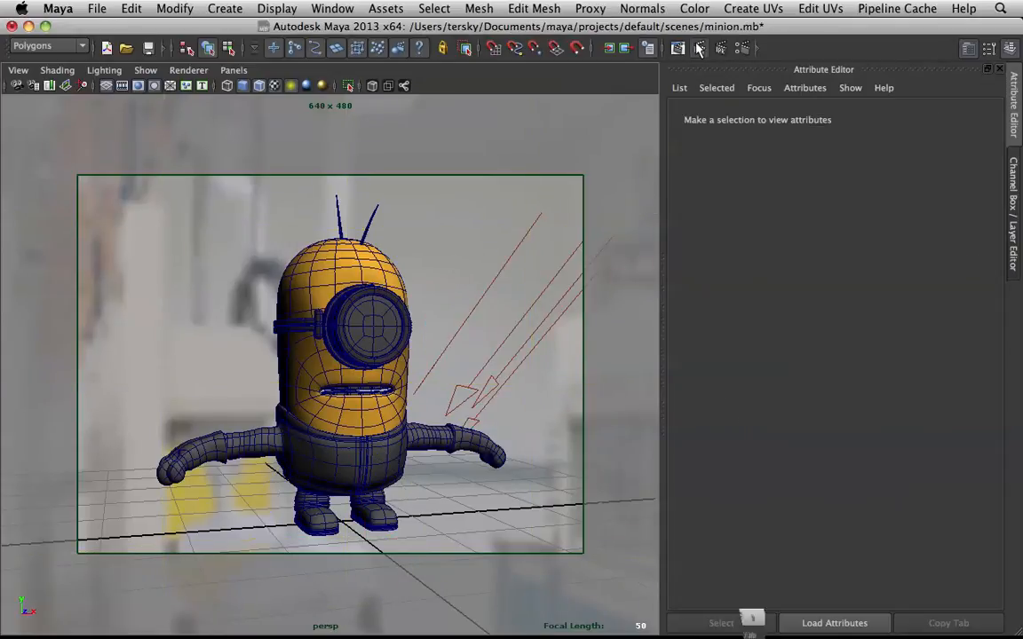